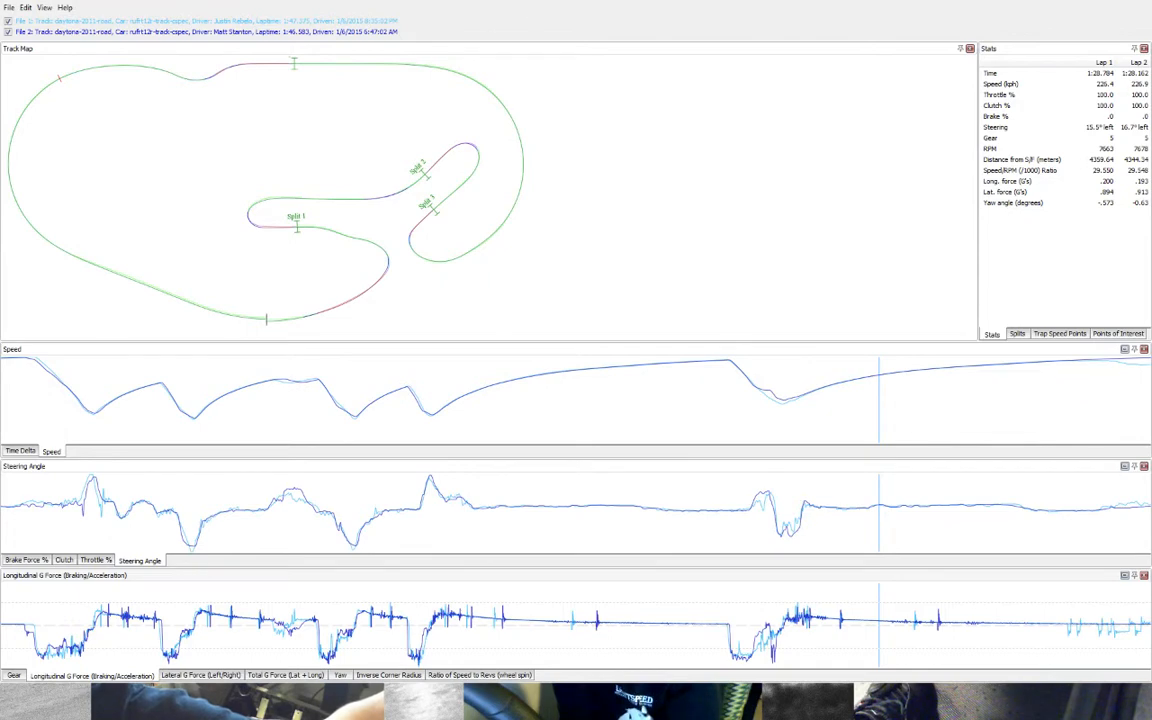
- Switch to the iSpeed pace information window to review the optimal splits, repositioning it over the lap analysis, and minimize it
key(alt+Tab)
drag(784, 97, 822, 42)
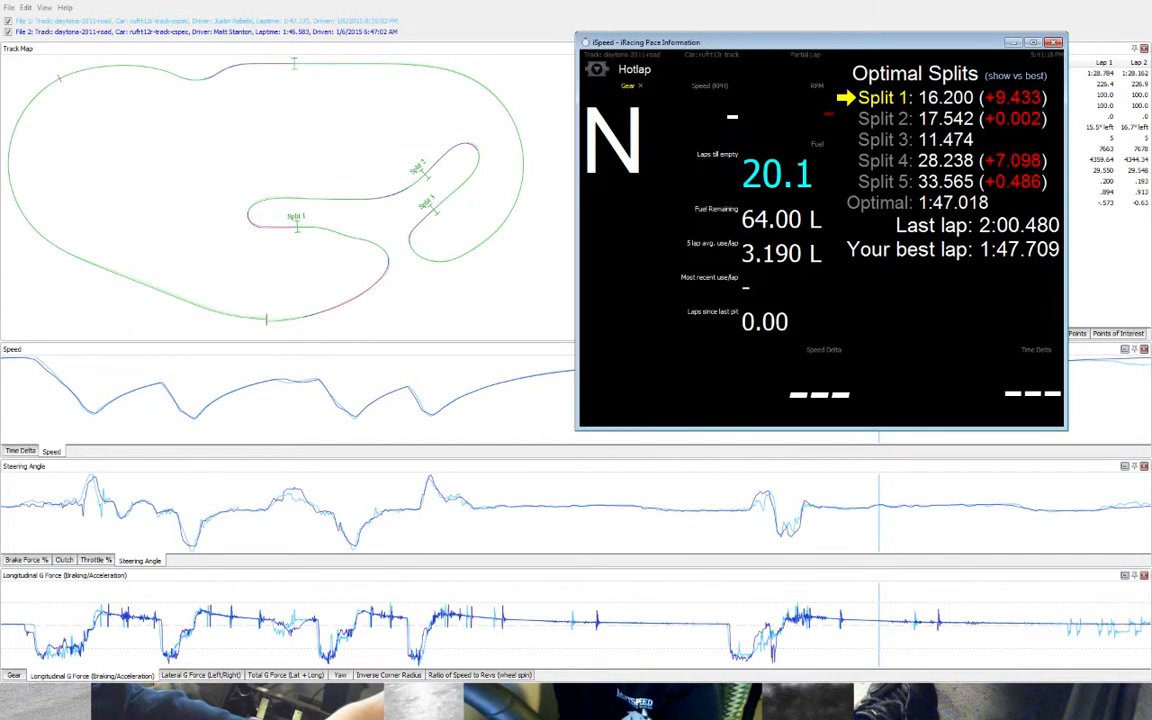
drag(822, 42, 780, 48)
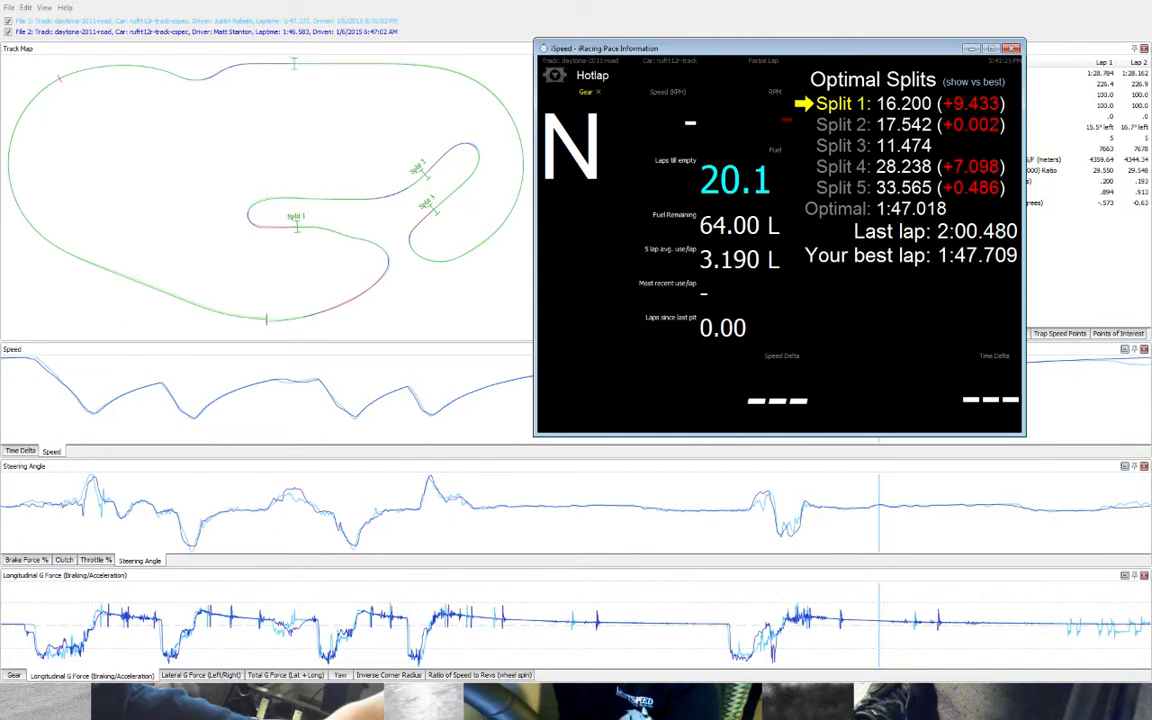
drag(780, 48, 814, 53)
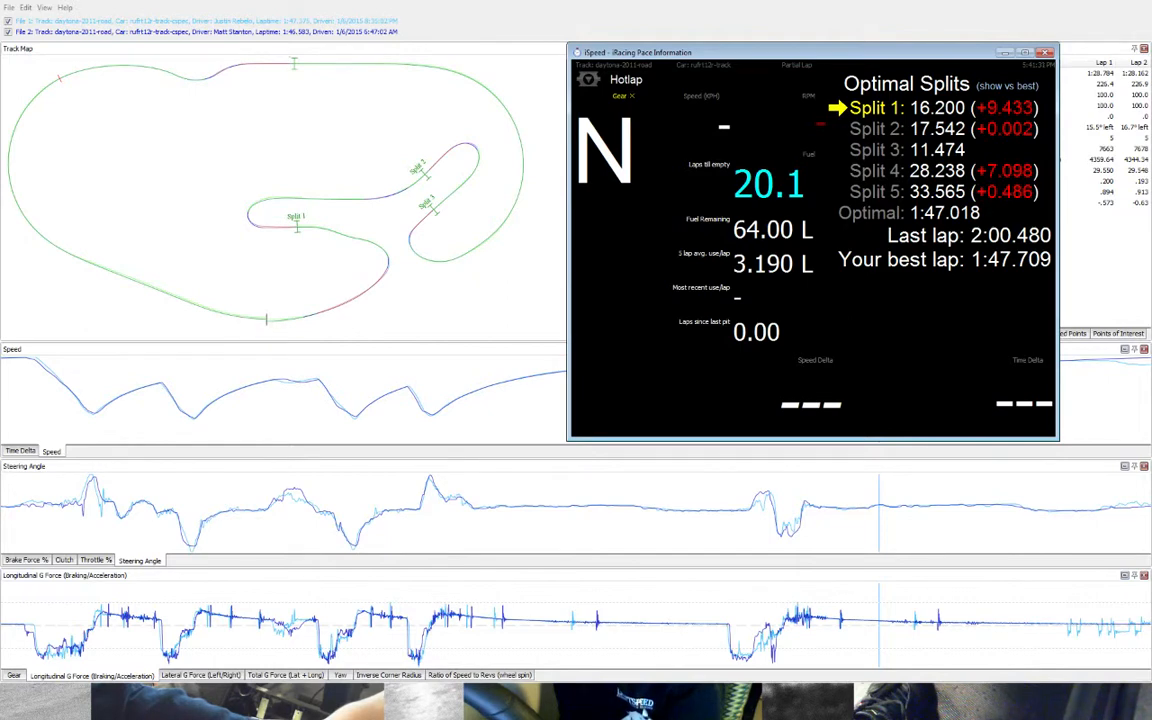
drag(814, 53, 803, 53)
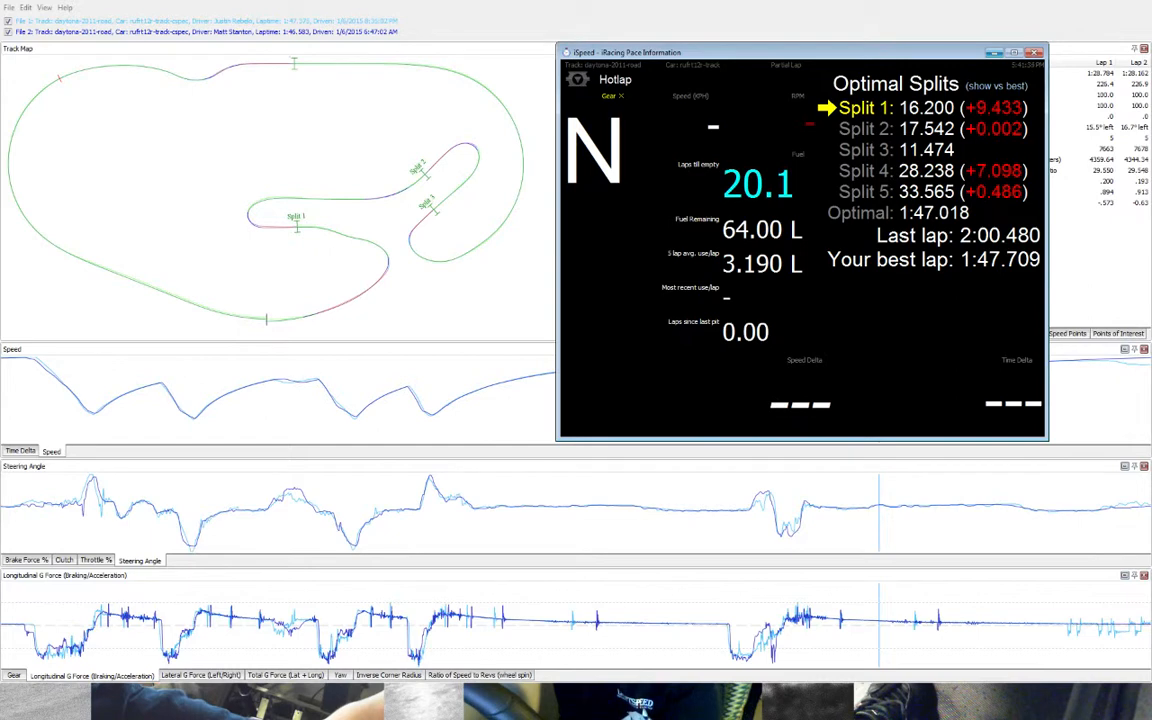
drag(803, 53, 819, 54)
click(1010, 53)
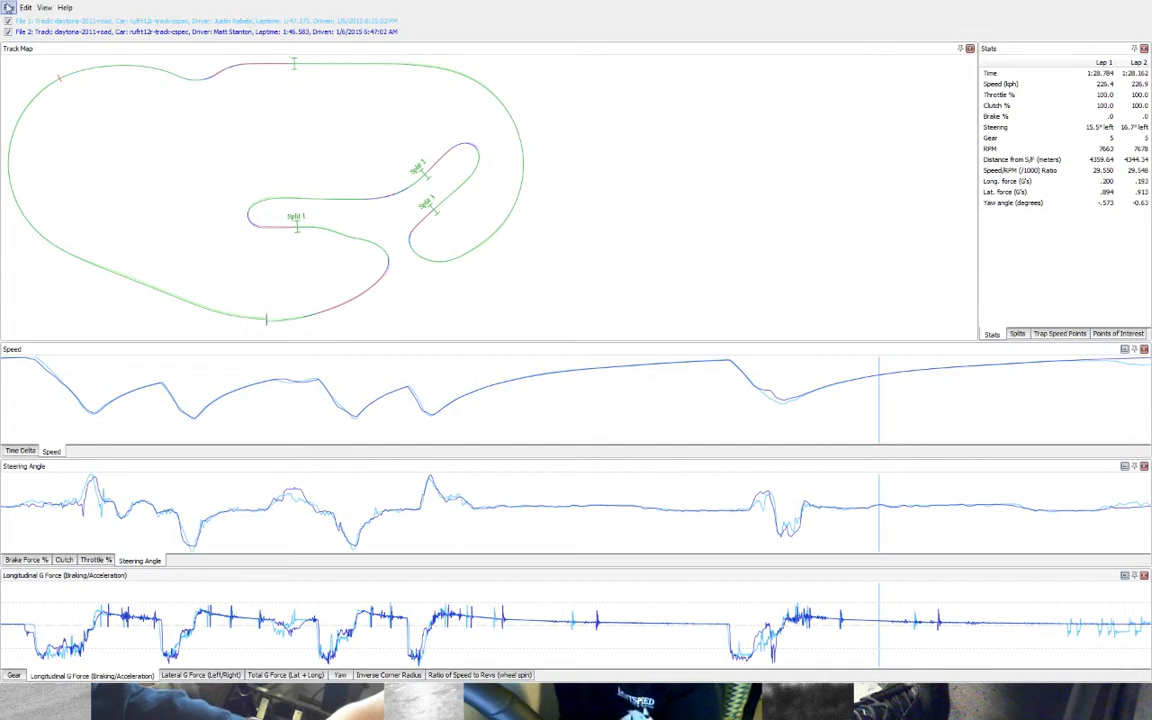
click(8, 7)
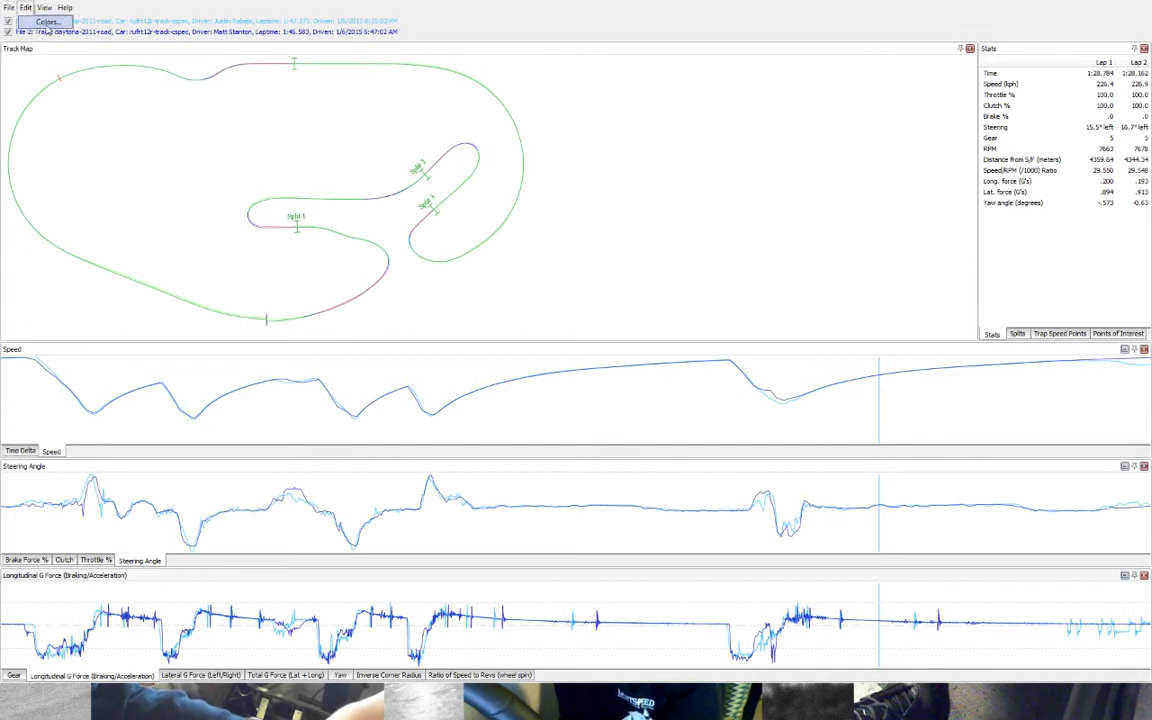
click(643, 128)
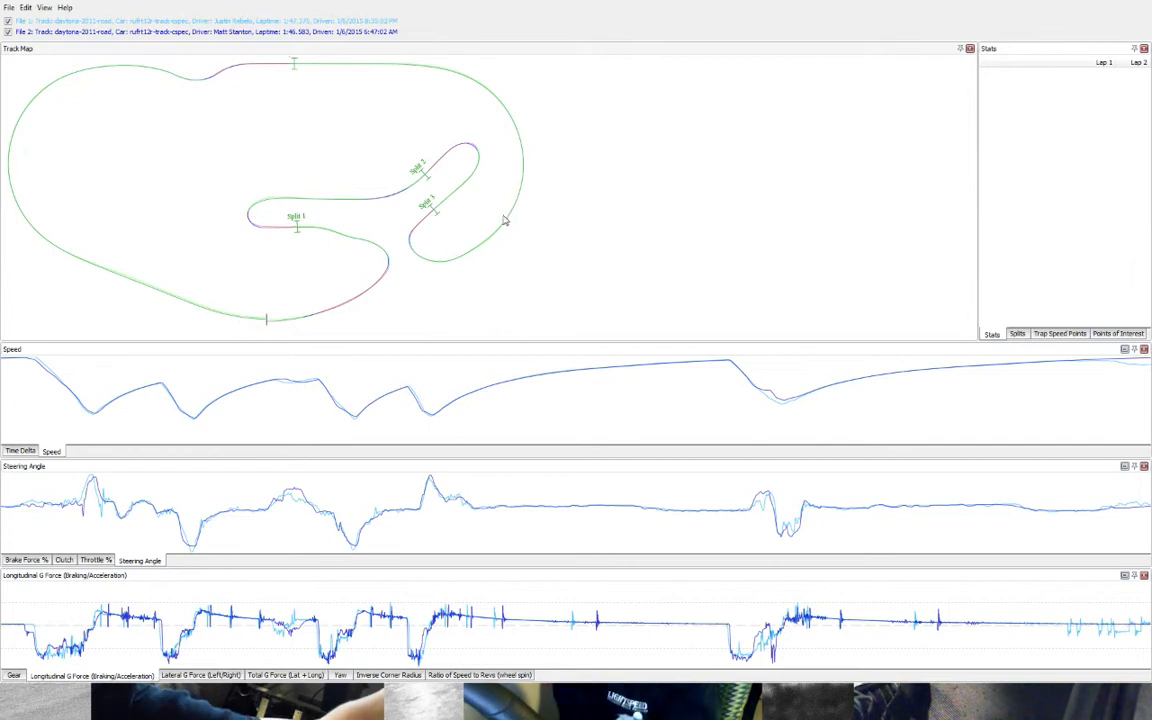
click(9, 7)
click(307, 21)
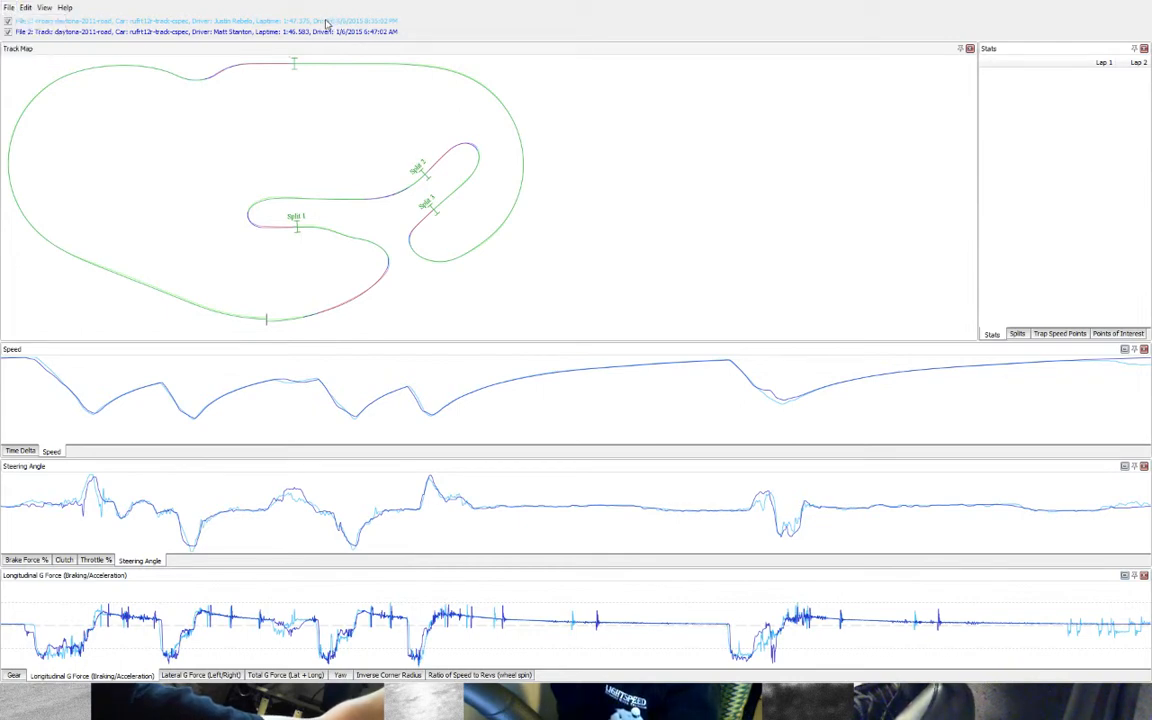
- Load the 1:46.583 hotlap in the rufrt12r-track-cspec driven on 1/6/2015 as lap 2
click(9, 8)
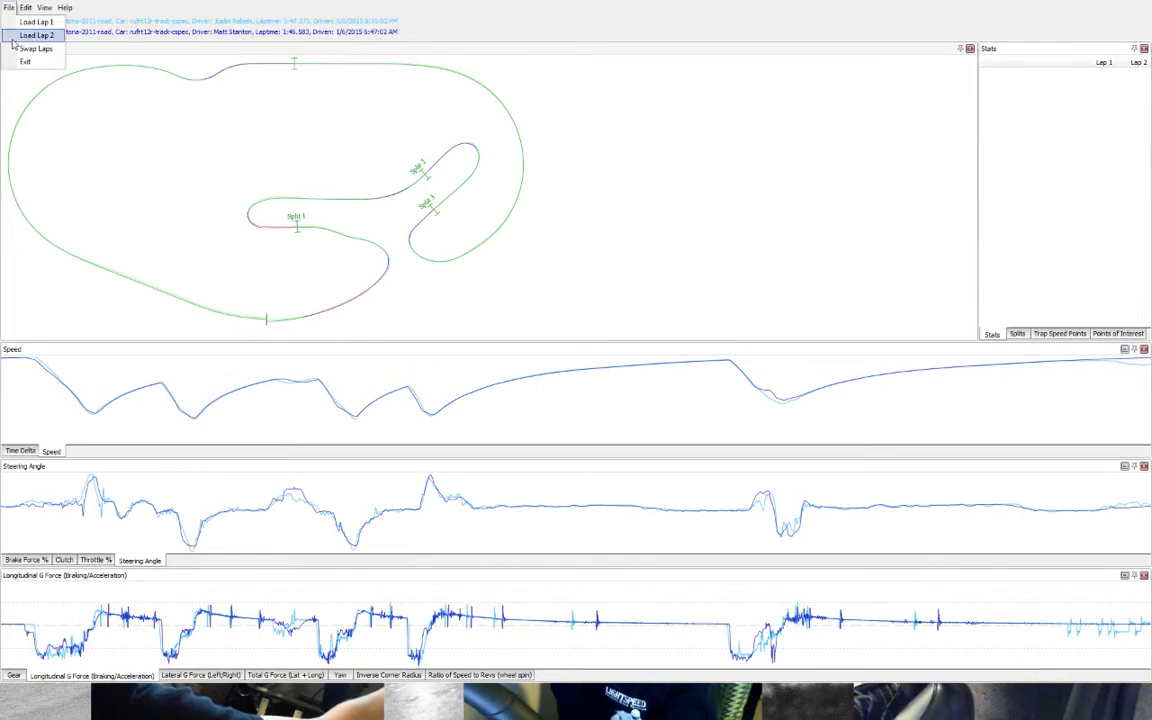
click(13, 35)
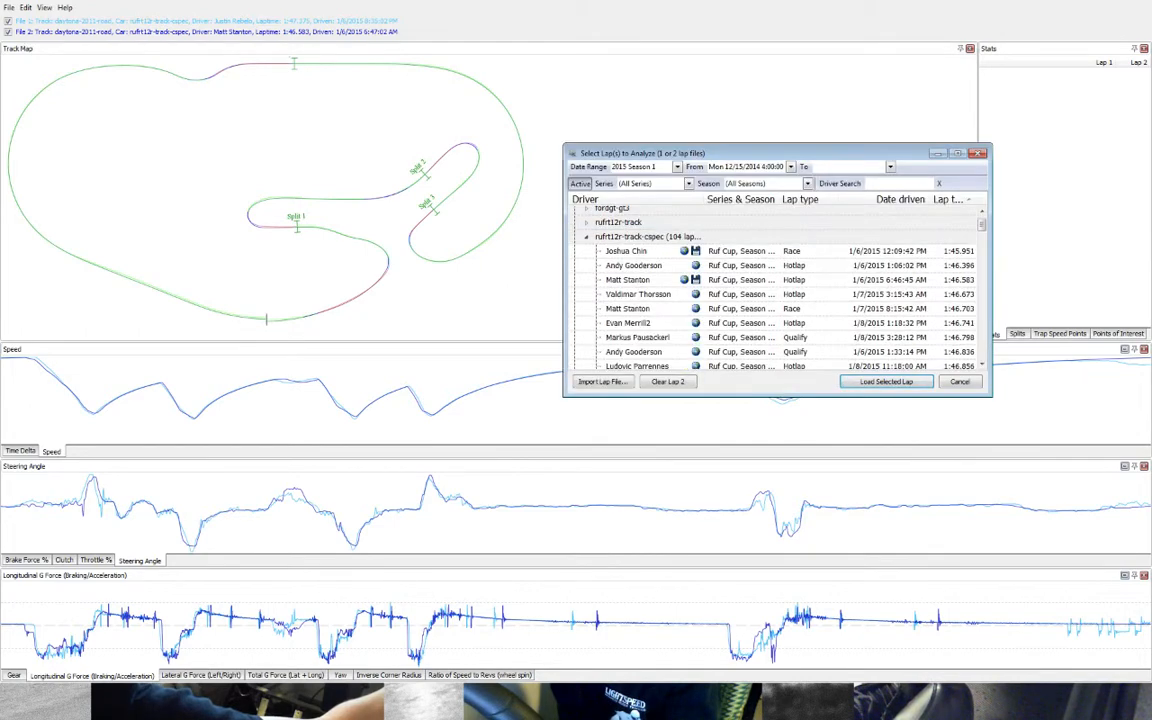
click(684, 238)
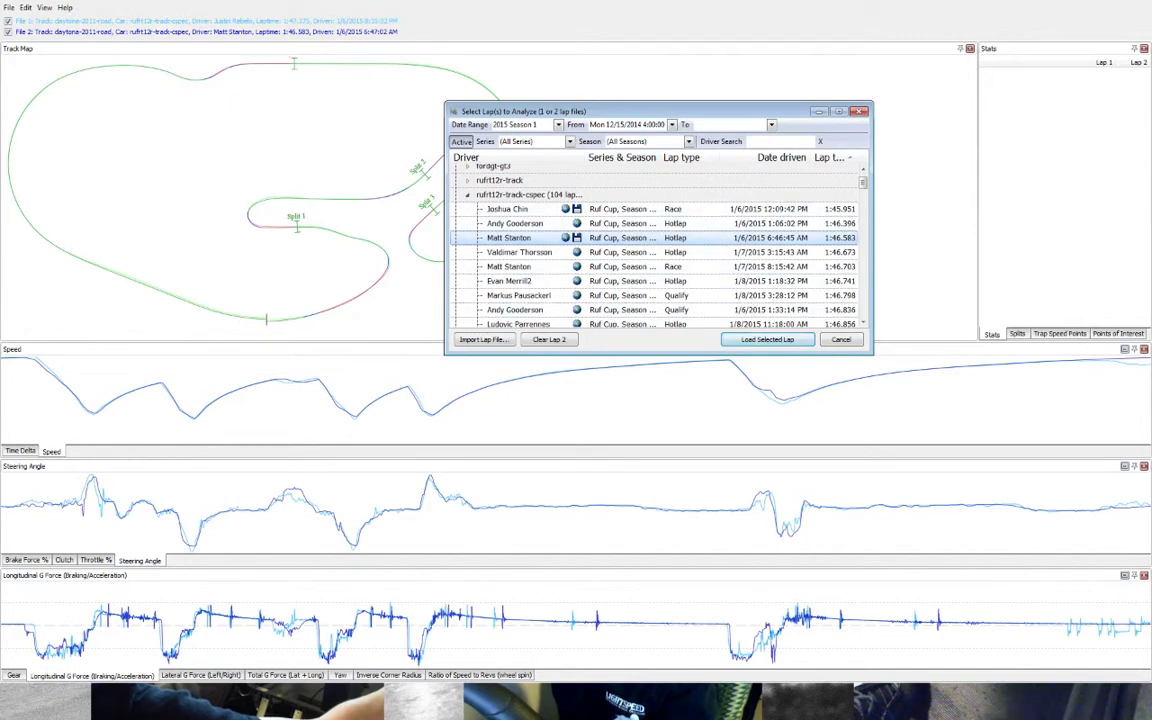
click(767, 340)
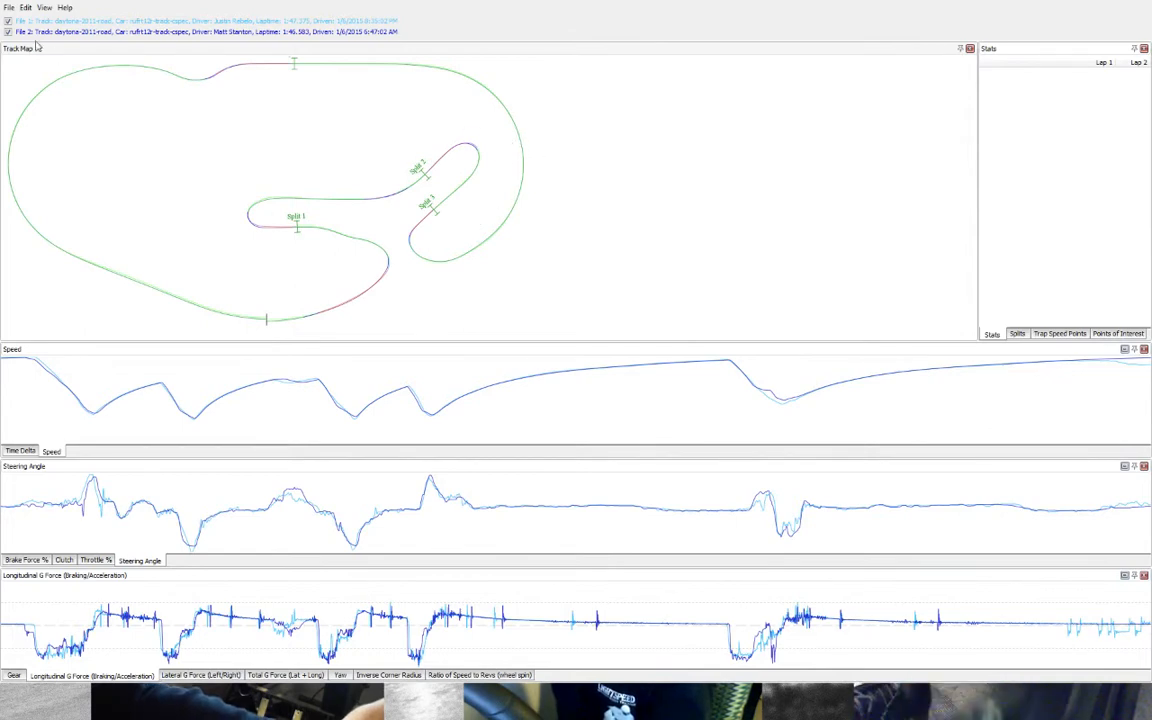
- Hide both laps, view the lap 1 and lap 2 traces individually, and show both laps together again
click(8, 31)
click(8, 22)
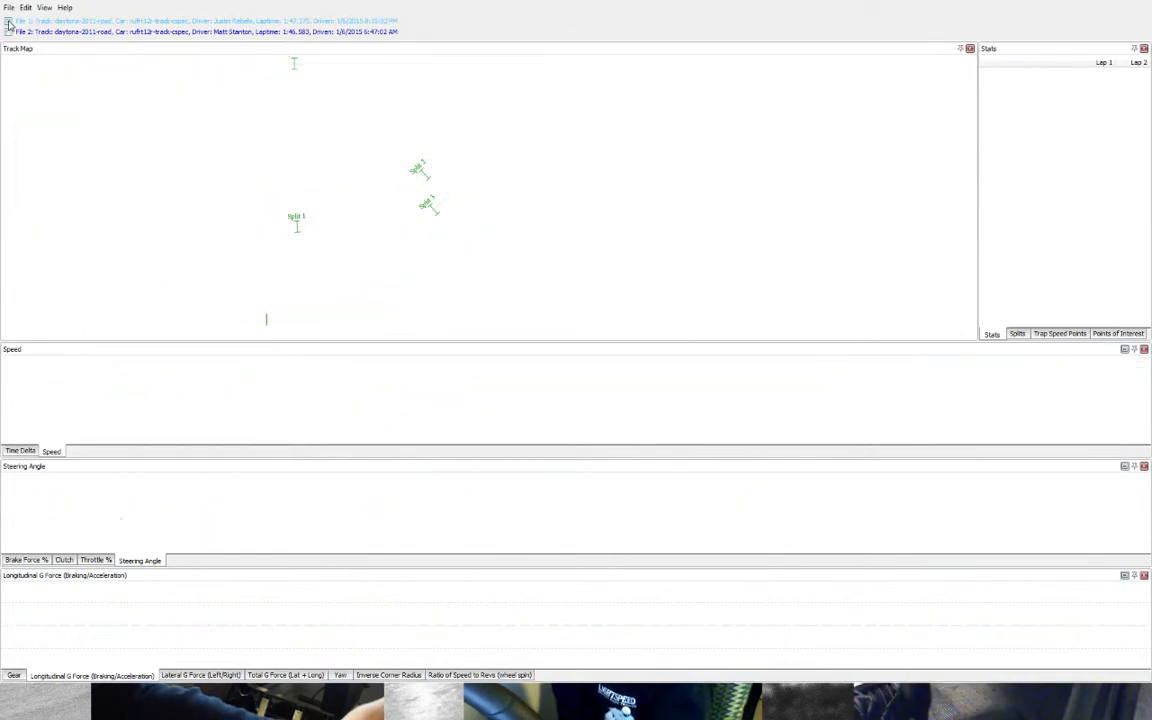
click(8, 22)
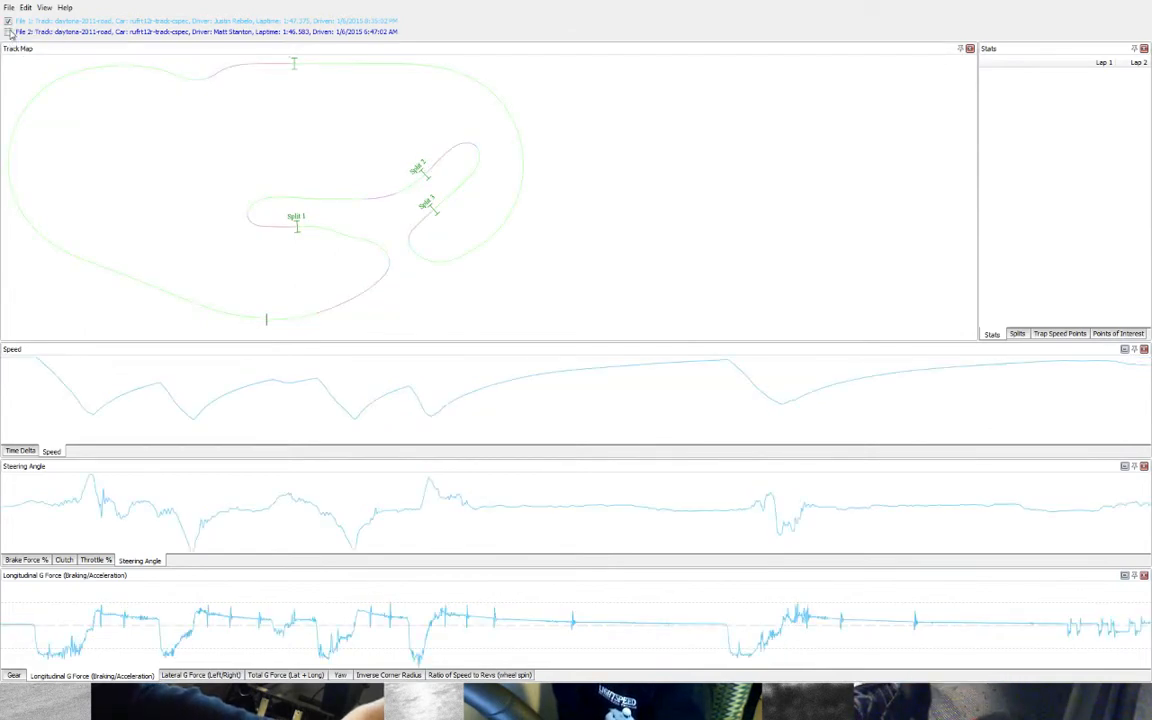
click(8, 32)
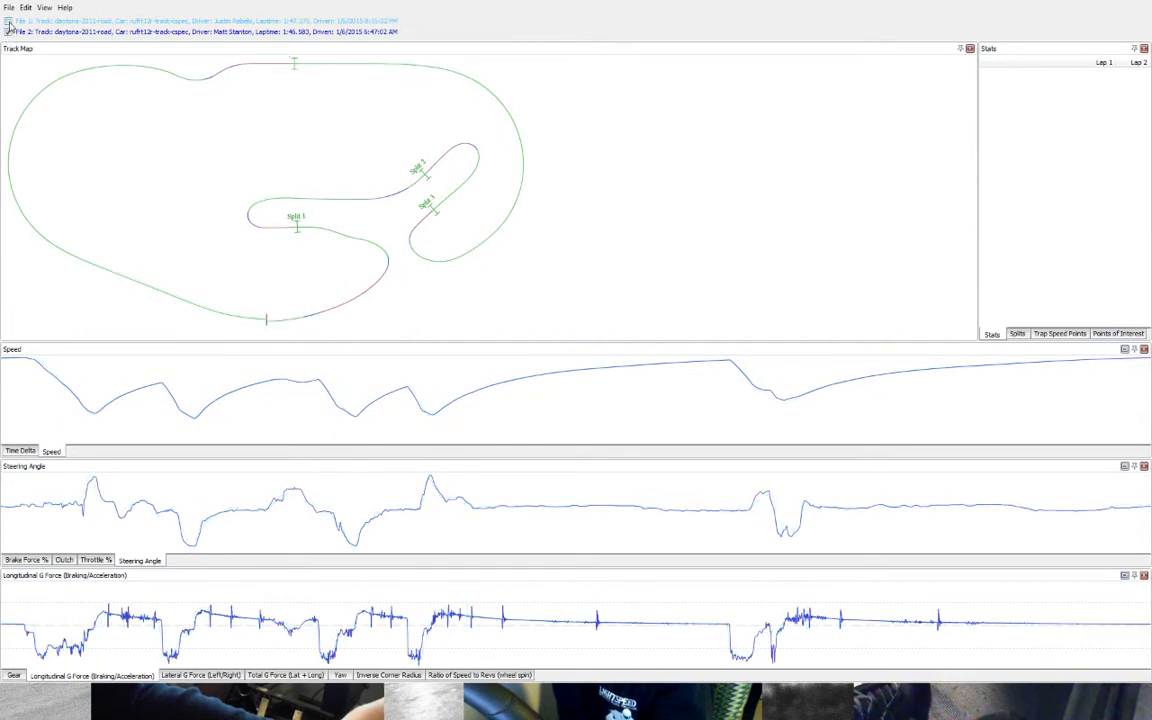
click(8, 21)
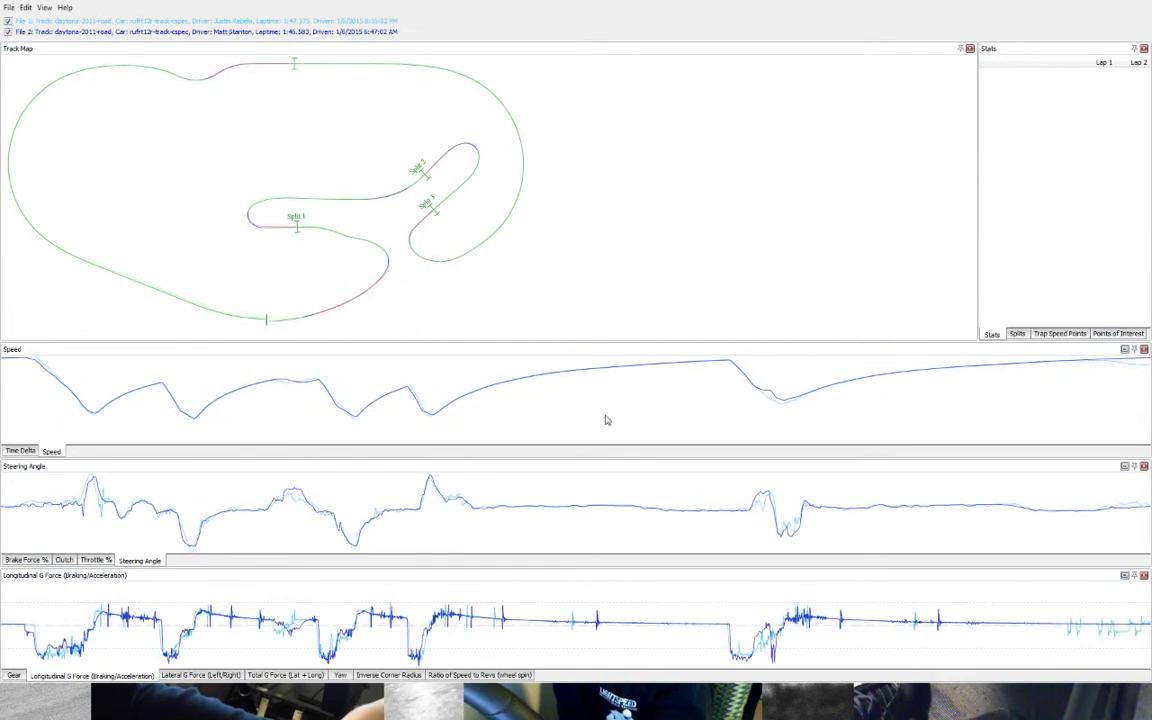
- Compare both laps through the chicane section on the Steering Angle graph and at single points around the track map
drag(686, 506, 905, 519)
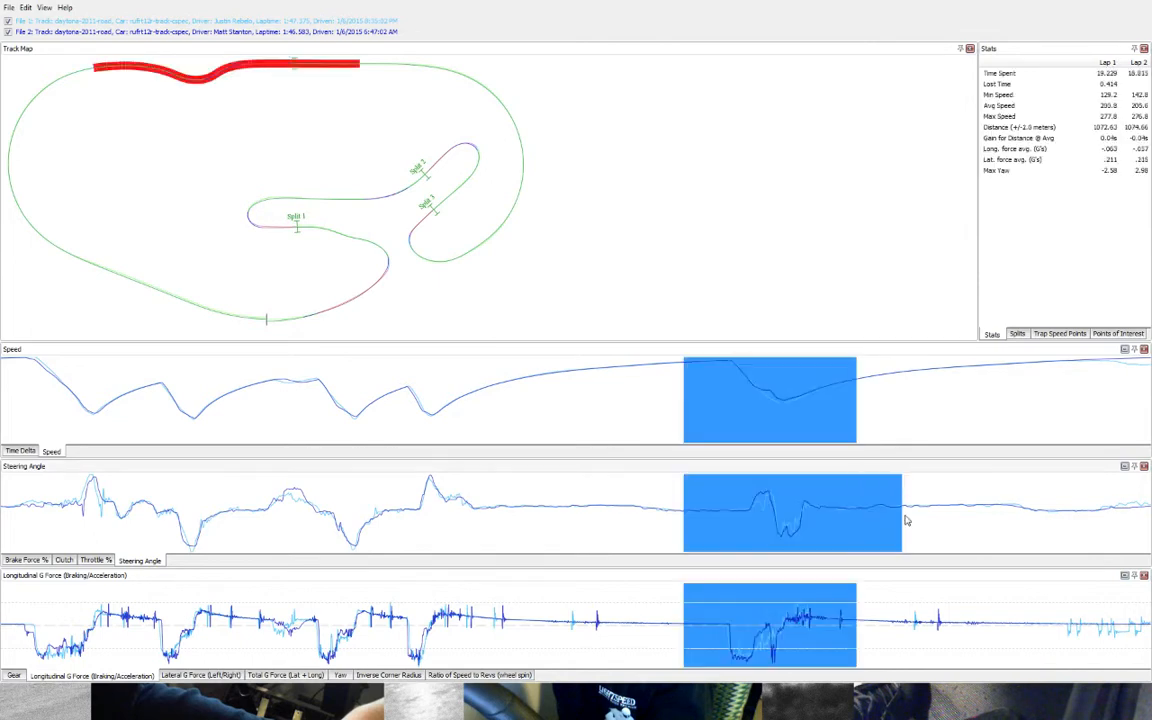
click(706, 420)
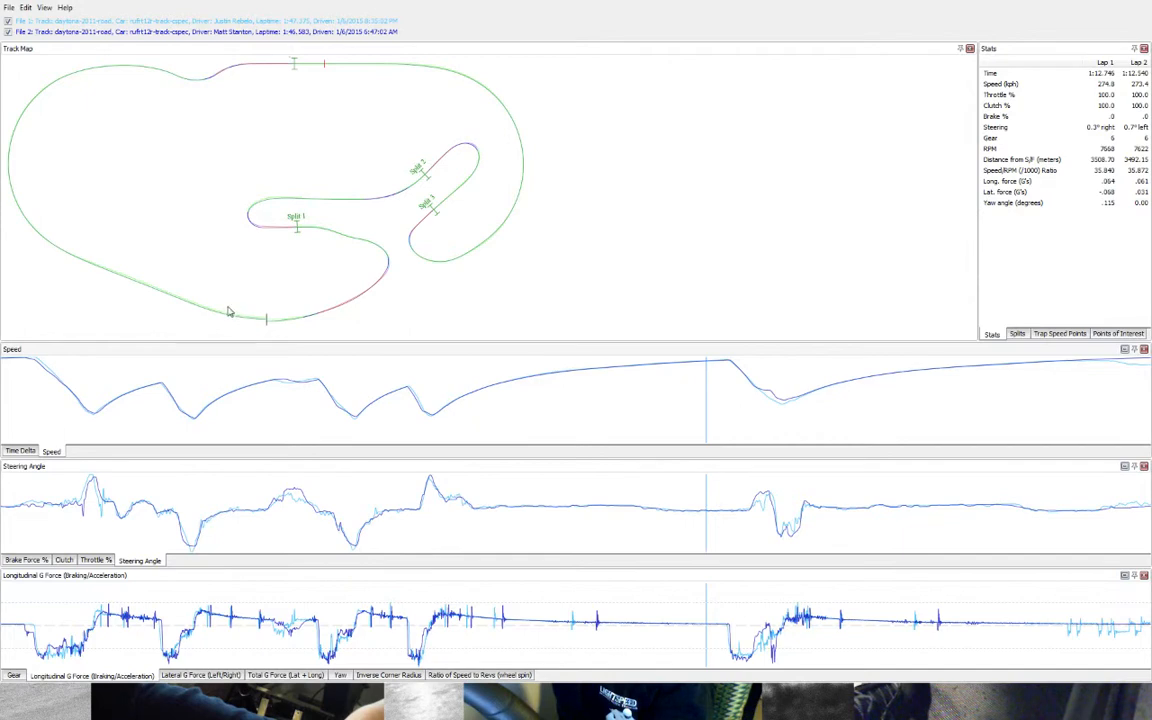
click(350, 289)
click(493, 242)
click(521, 187)
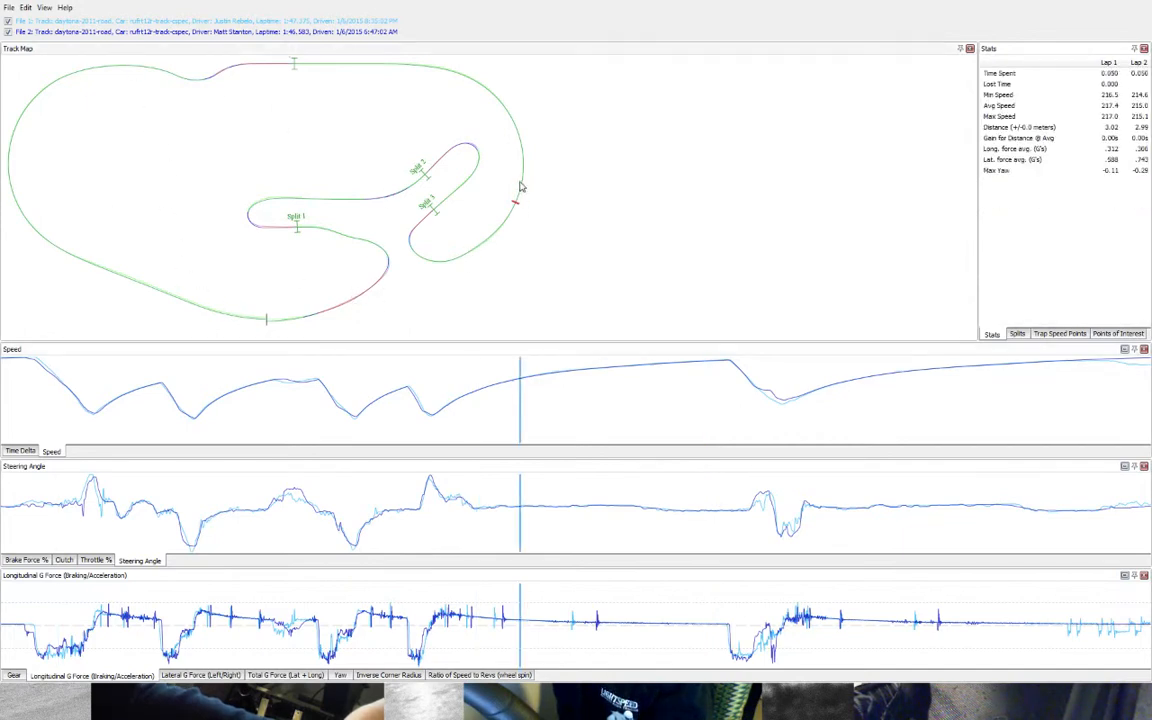
click(523, 165)
- Compare the statistics of both laps through the banked turn after the infield, using a section of the Speed graph
drag(533, 410, 556, 412)
click(499, 237)
click(523, 167)
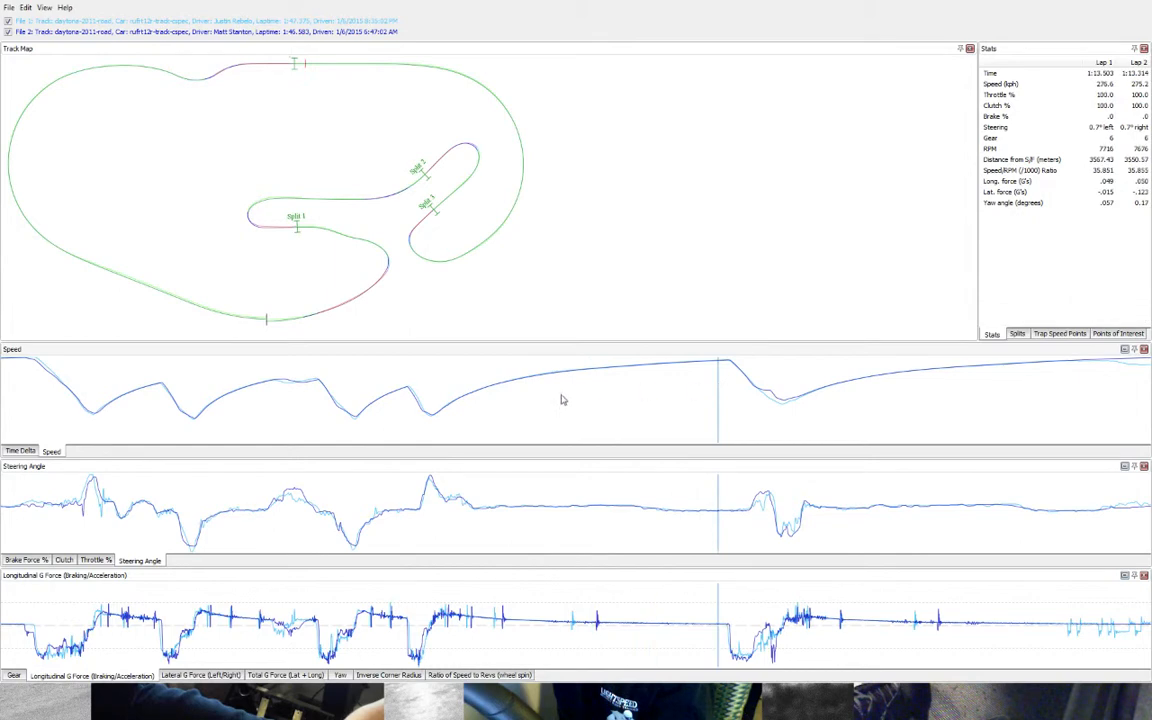
drag(561, 399, 688, 404)
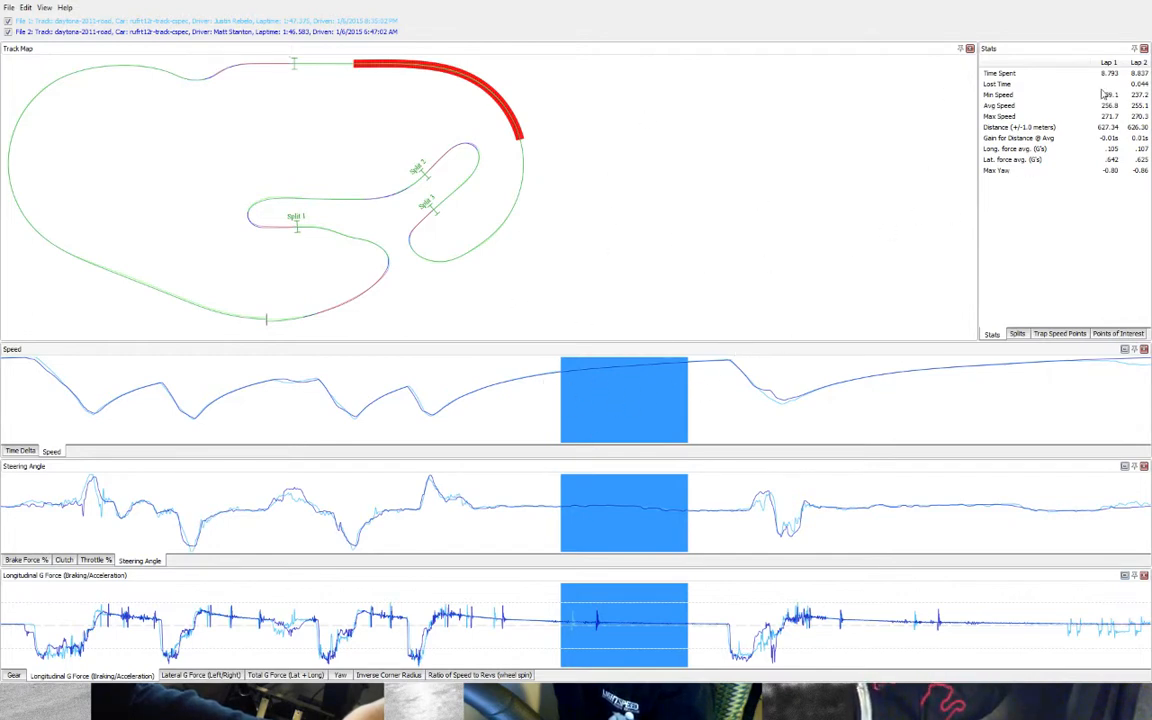
click(569, 401)
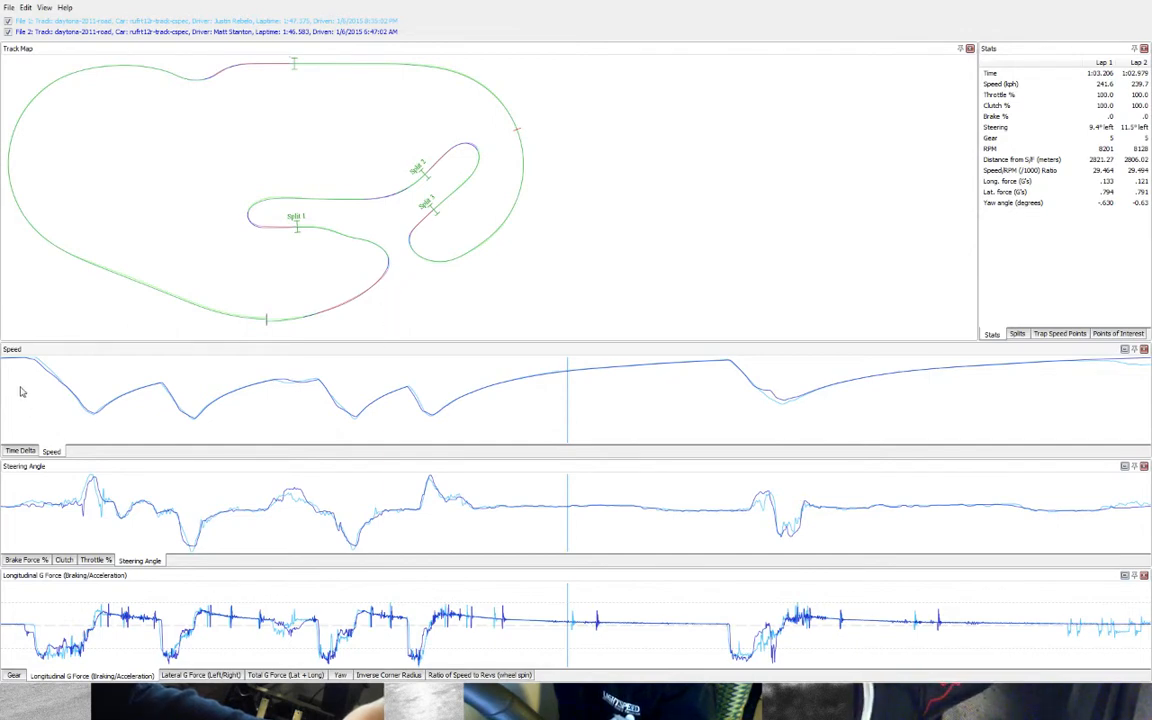
- View the Time Delta graph of the two laps and return to the Speed graph
click(21, 451)
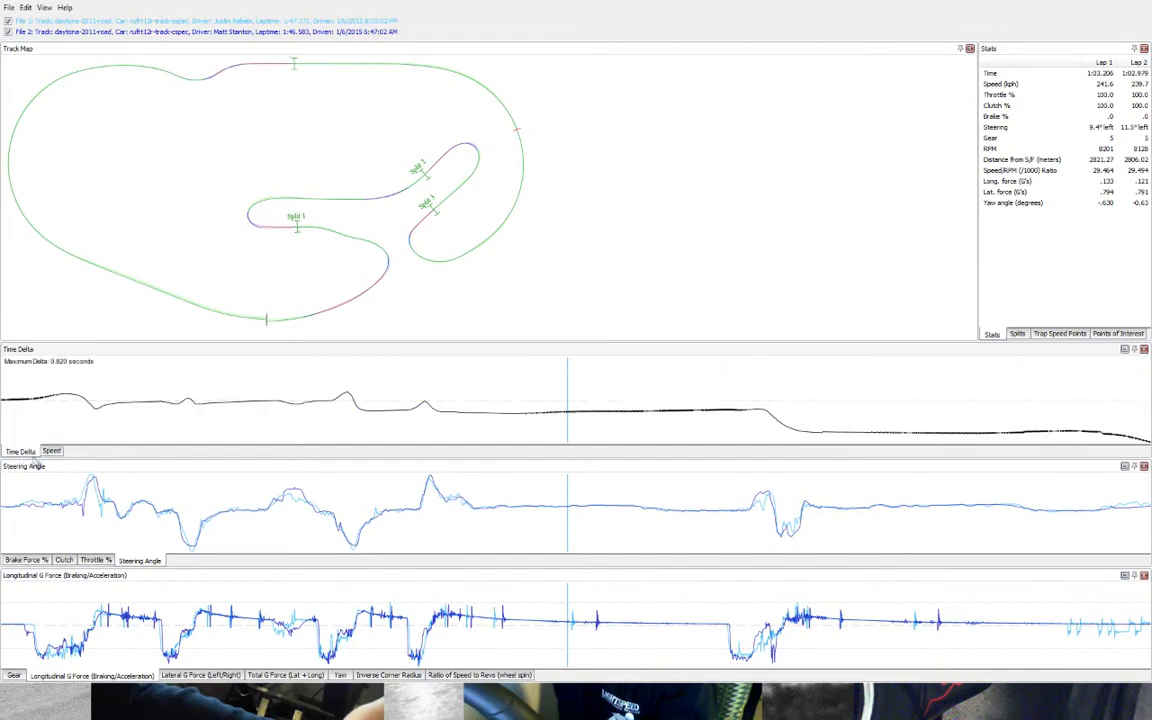
click(50, 451)
click(24, 451)
click(52, 452)
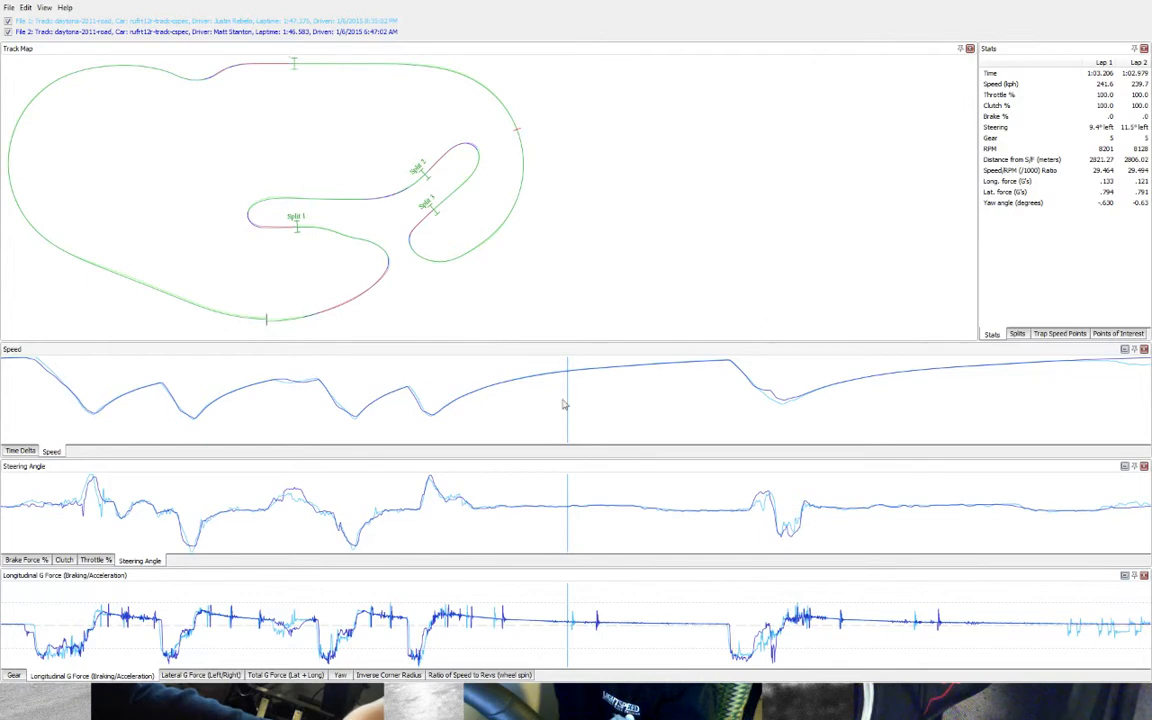
- Compare the lap data just past the start/finish line, at the end of the back straight and on the final banking
drag(66, 400, 17, 388)
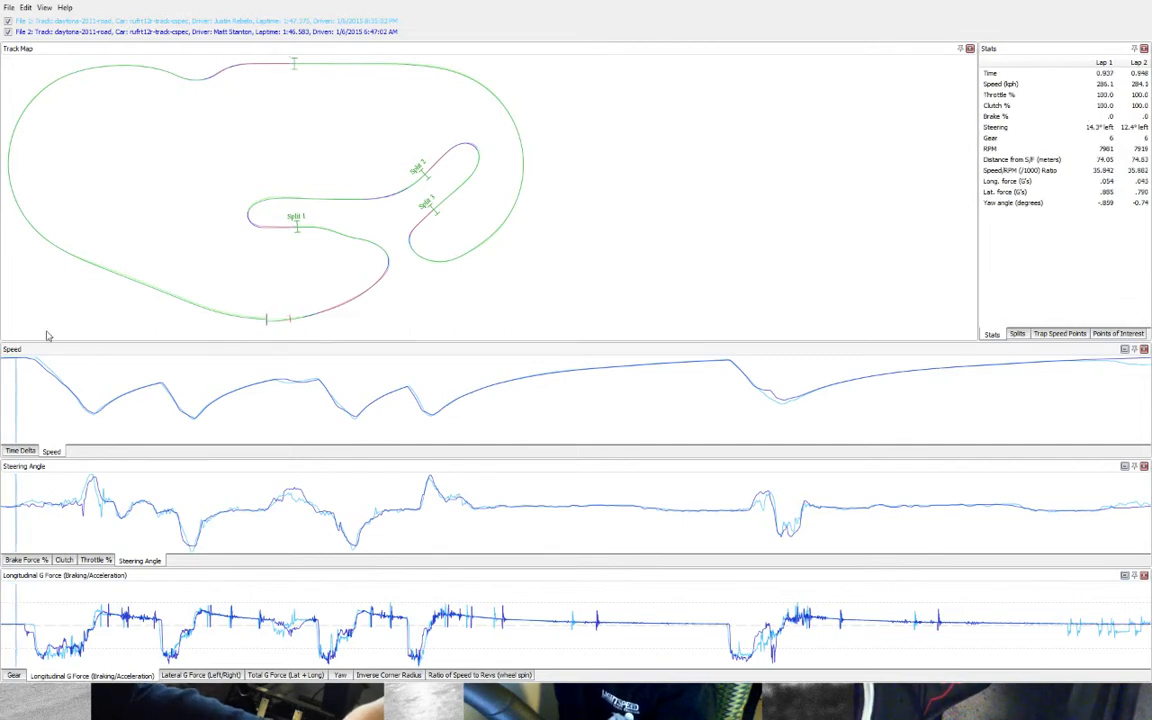
drag(293, 318, 295, 318)
click(291, 319)
click(290, 320)
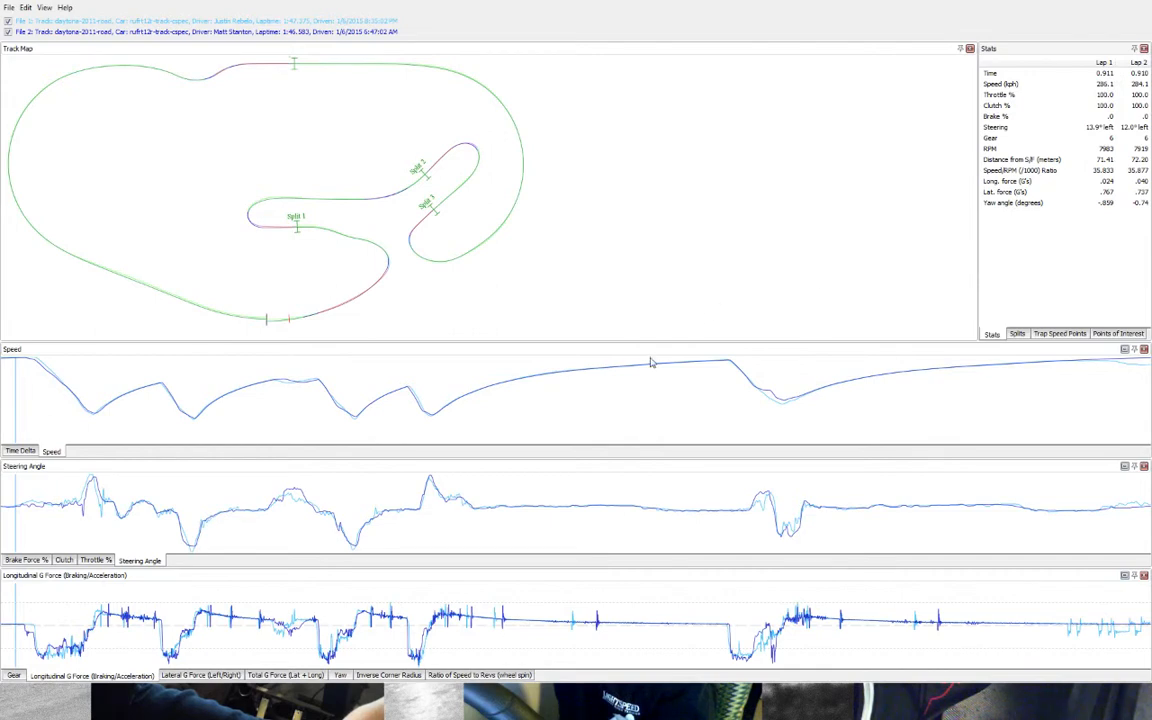
click(291, 64)
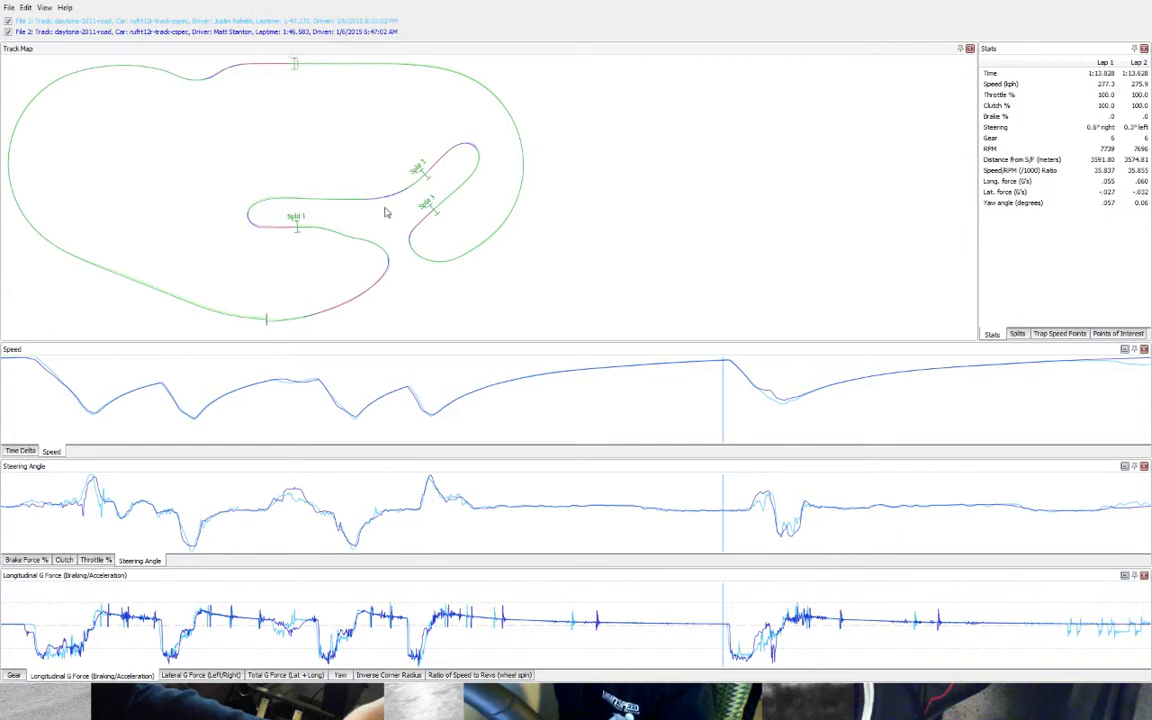
click(57, 247)
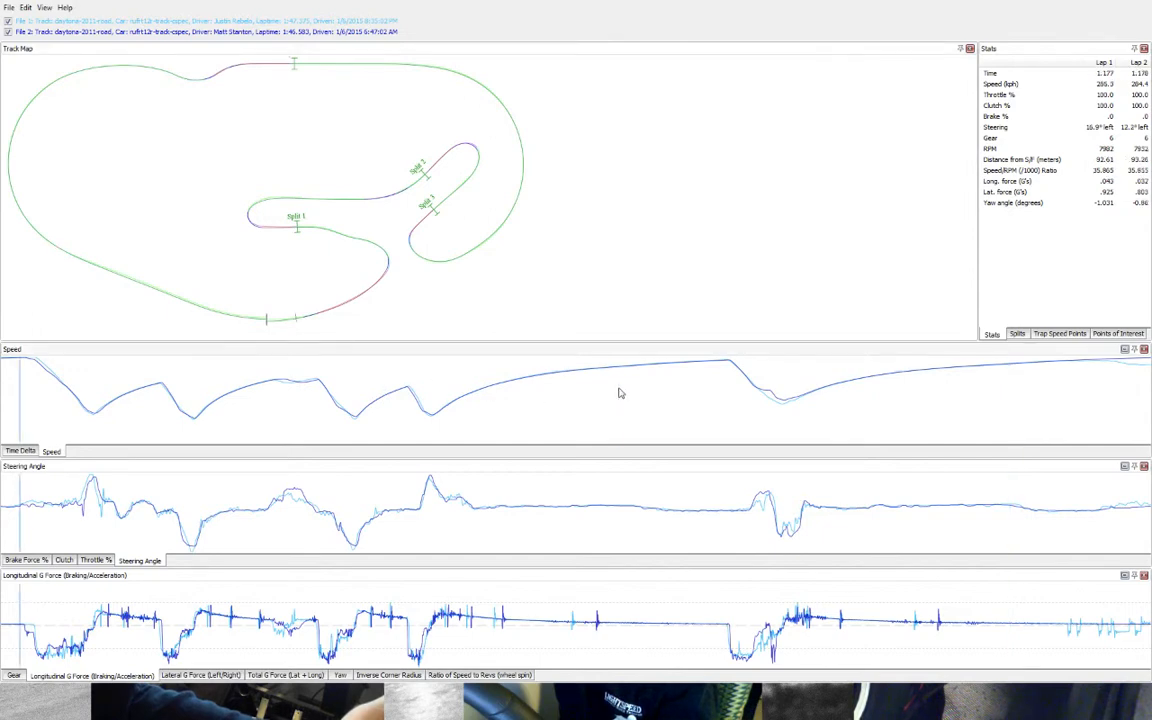
- Compare the laps on the Speed graph over the back straight and the full-throttle stretch after the chicane
drag(599, 390, 741, 394)
drag(868, 390, 1076, 403)
click(1013, 400)
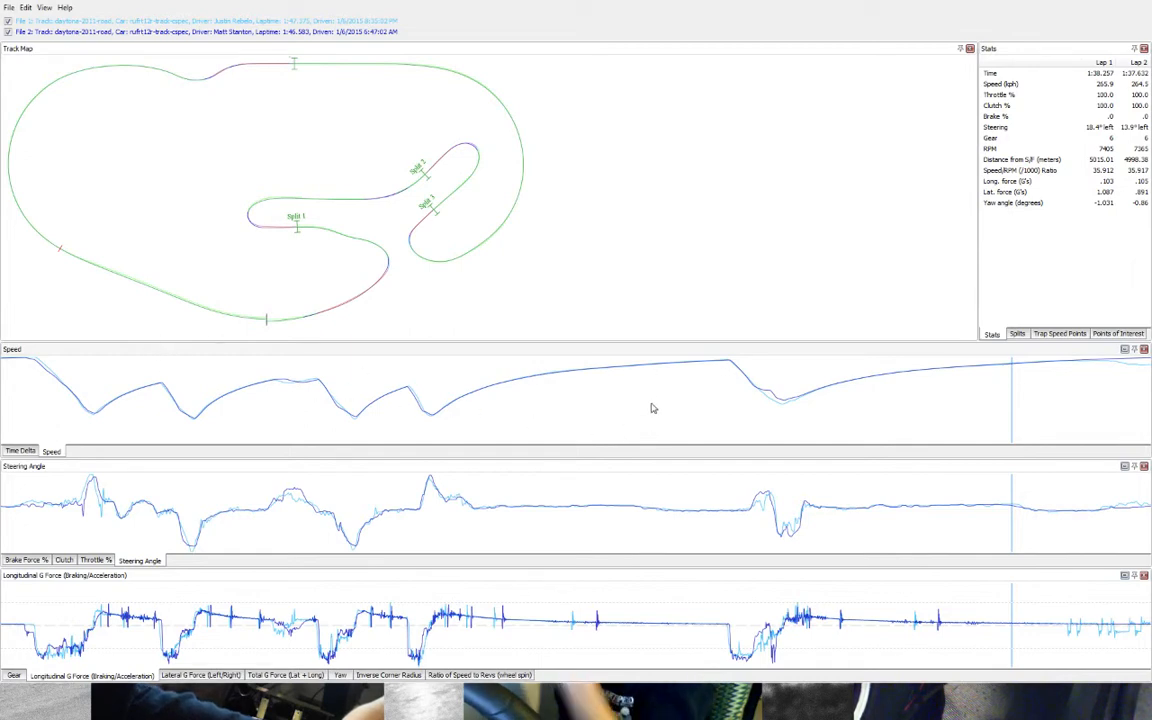
- Compare speed, throttle, brake and steering of both laps from chicane entry to exit on the Speed graph
click(769, 400)
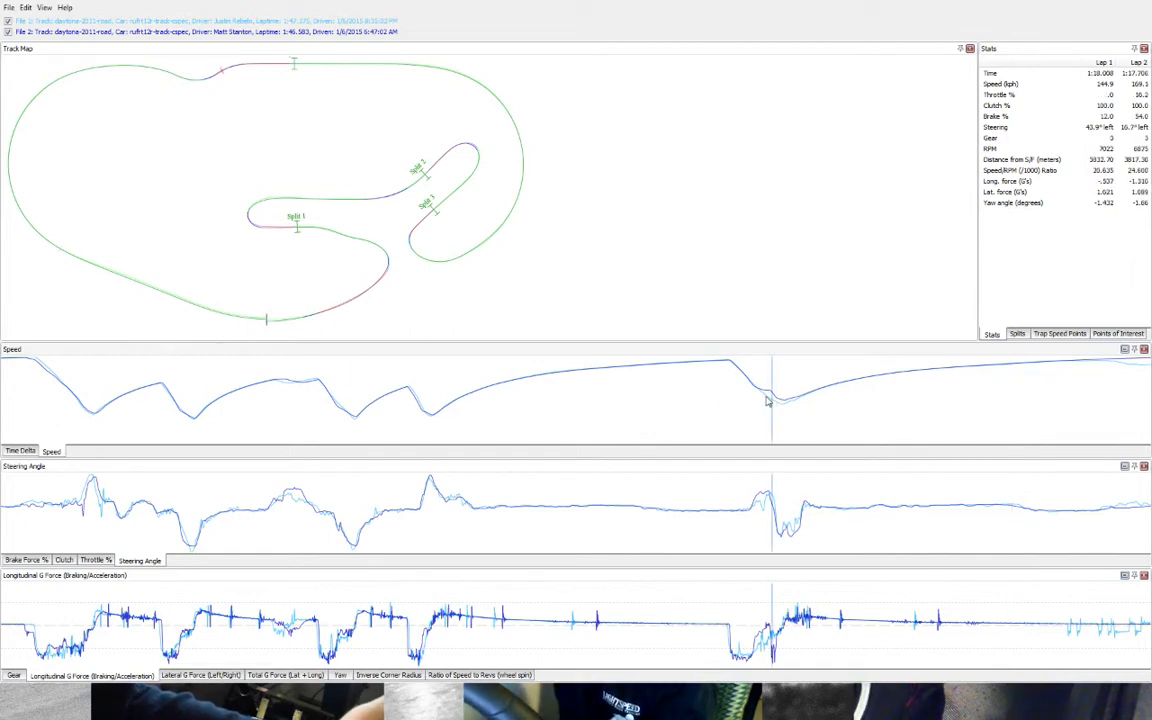
click(784, 404)
drag(746, 408, 820, 410)
click(821, 408)
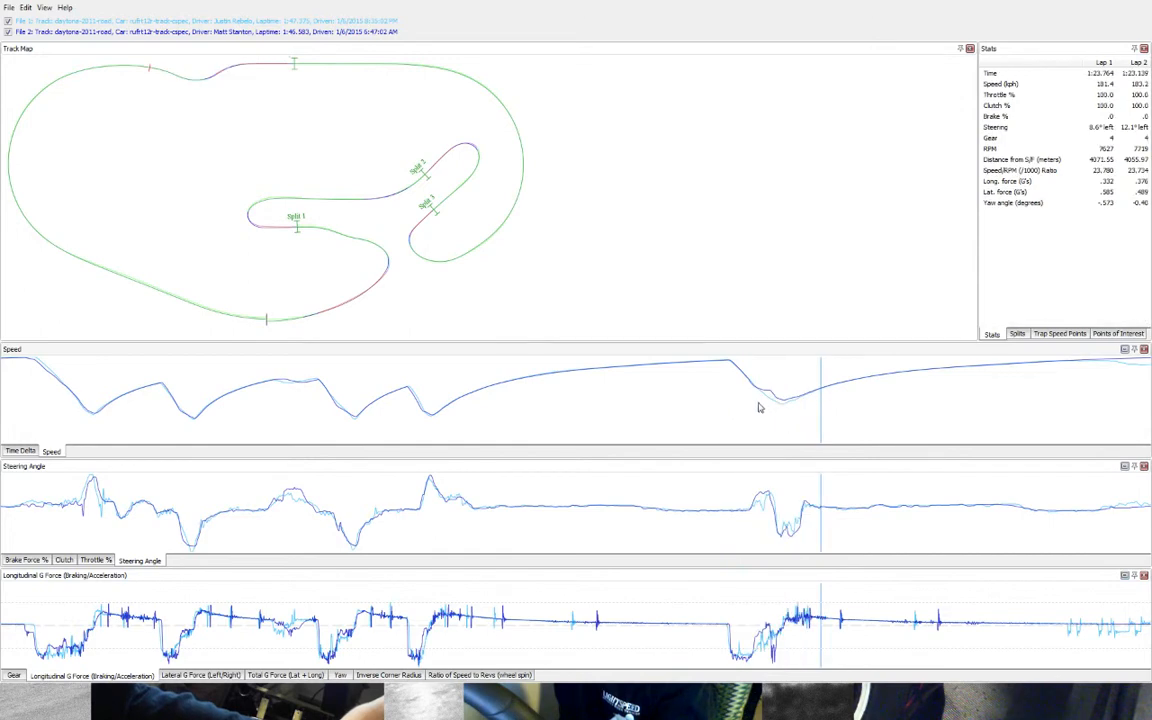
click(755, 405)
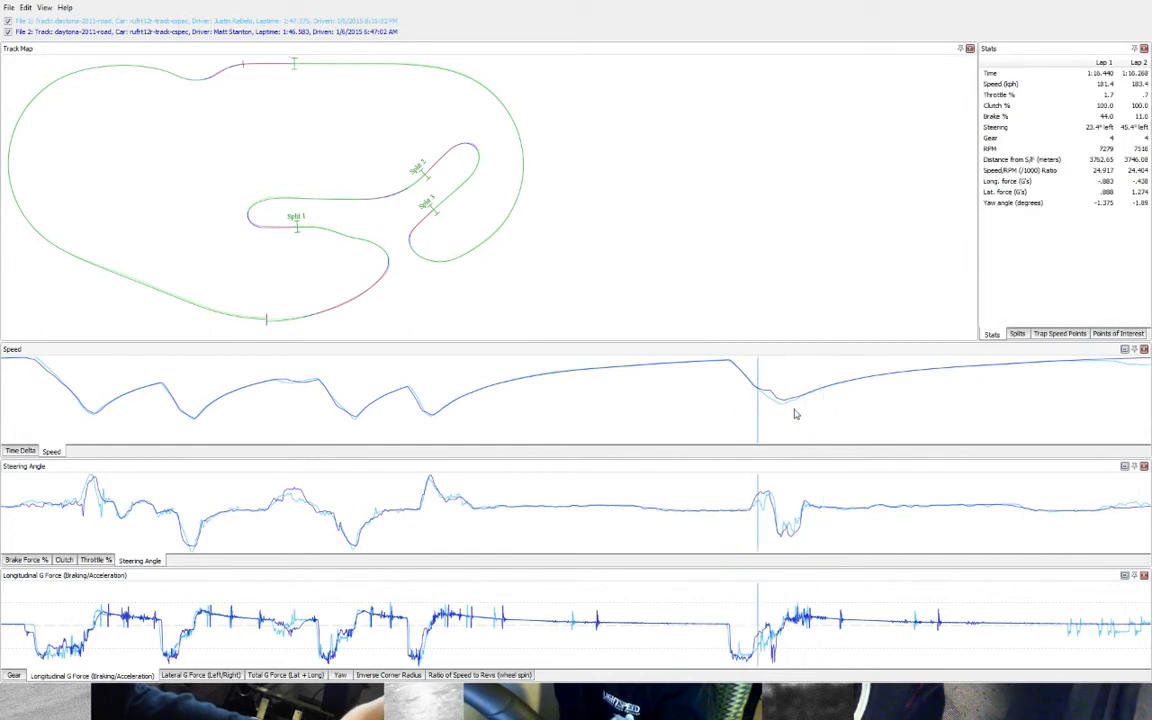
- Measure the time difference over the last stretch before the start/finish line, and inspect the point just before chicane braking
mouse_move(1096, 372)
mouse_down()
mouse_move(1146, 375)
mouse_move(1096, 376)
mouse_up()
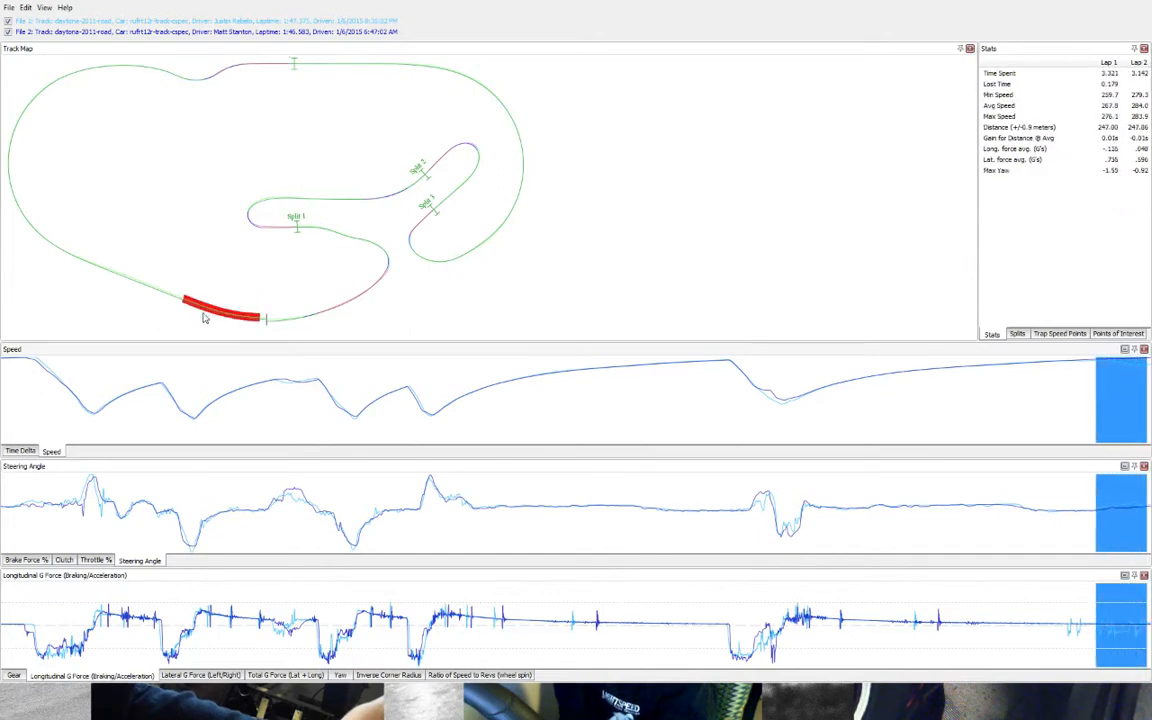
drag(193, 305, 265, 321)
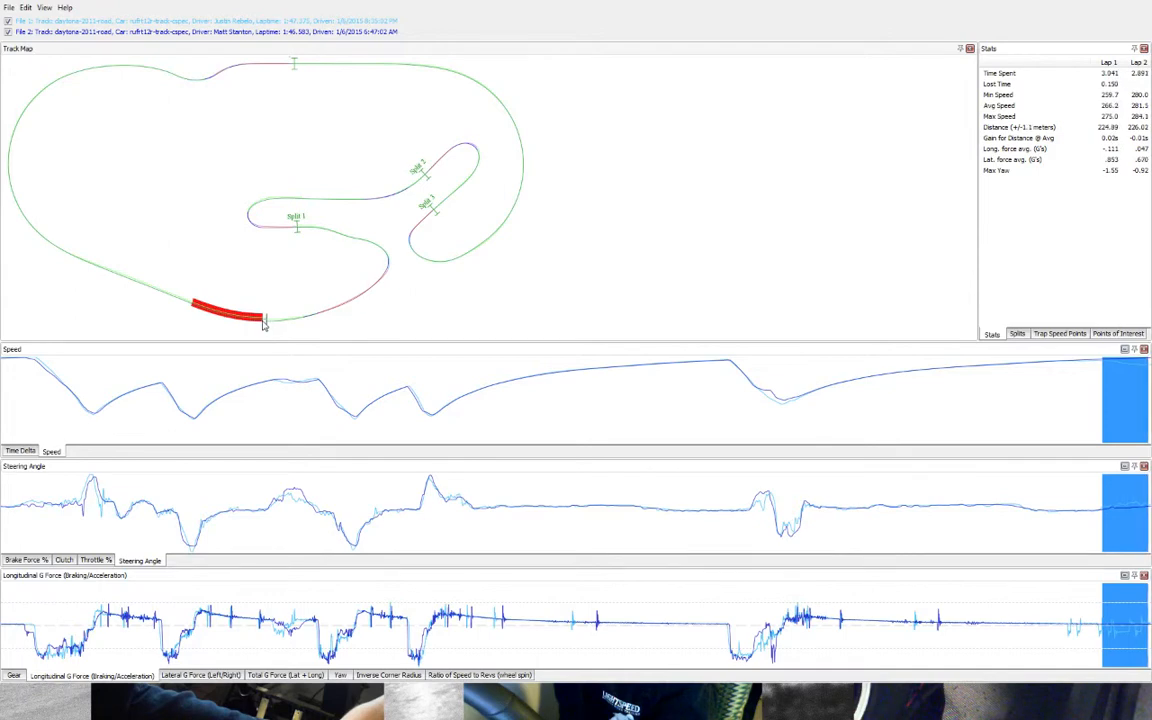
click(713, 378)
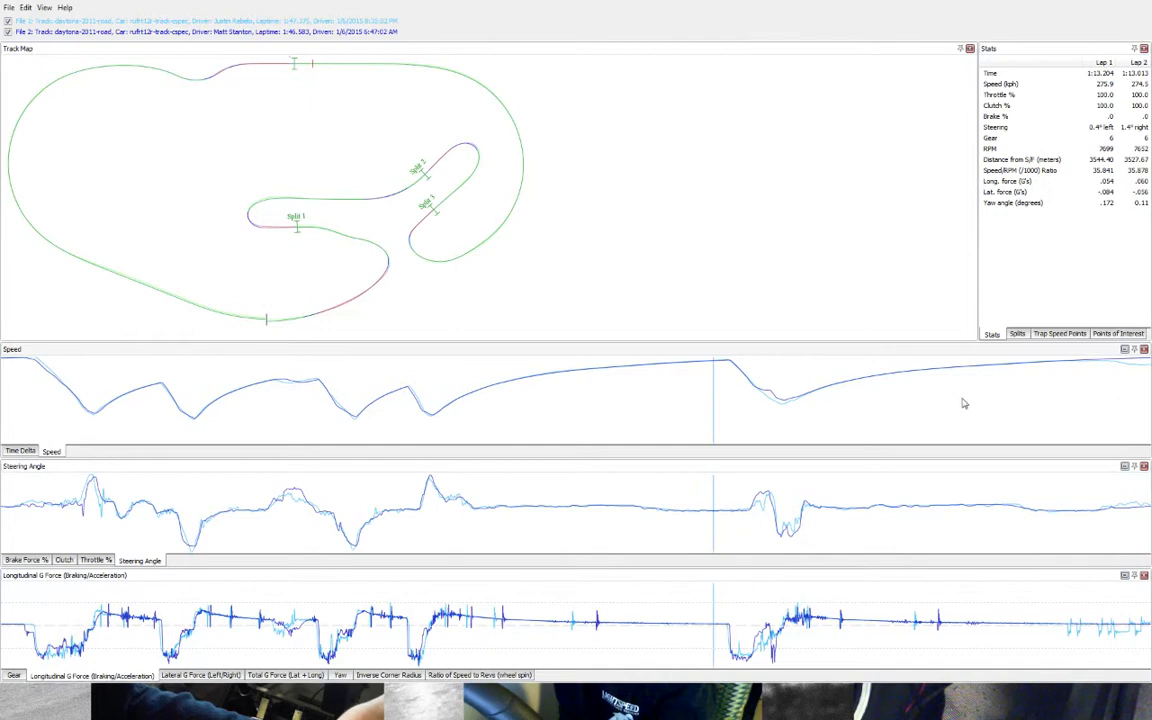
- Inspect both laps at the start of chicane braking, and display the Brake Force % and Time Delta graphs
click(1056, 381)
click(679, 381)
click(733, 390)
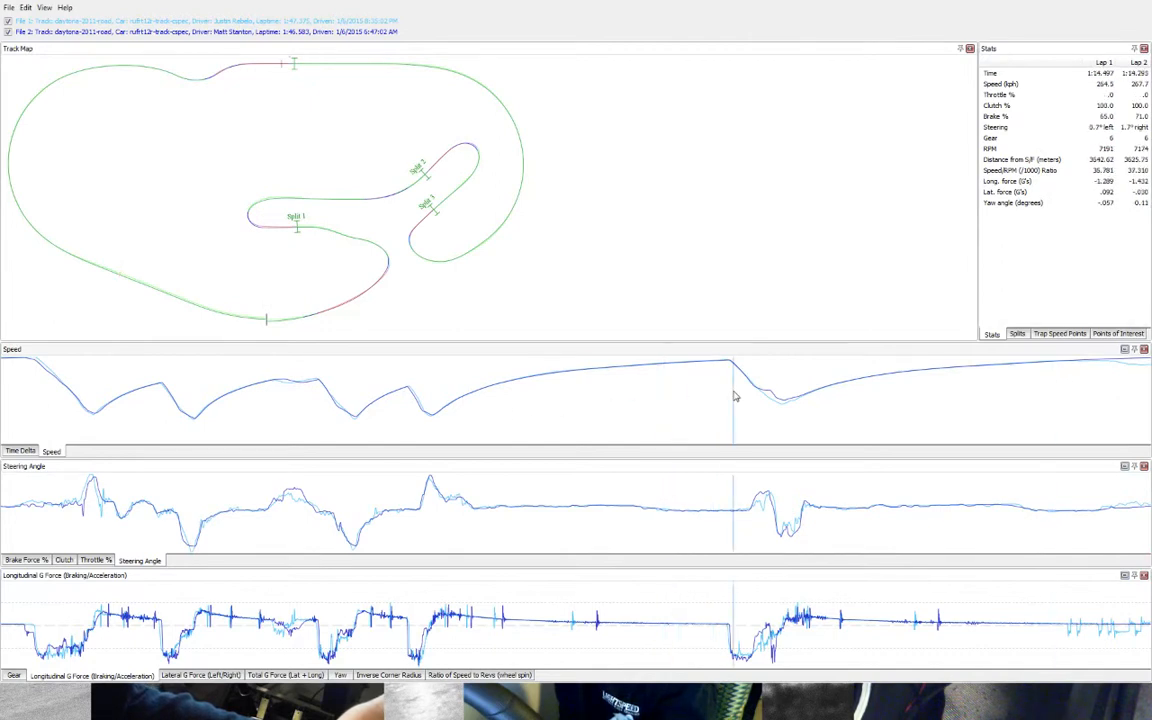
click(26, 560)
click(22, 451)
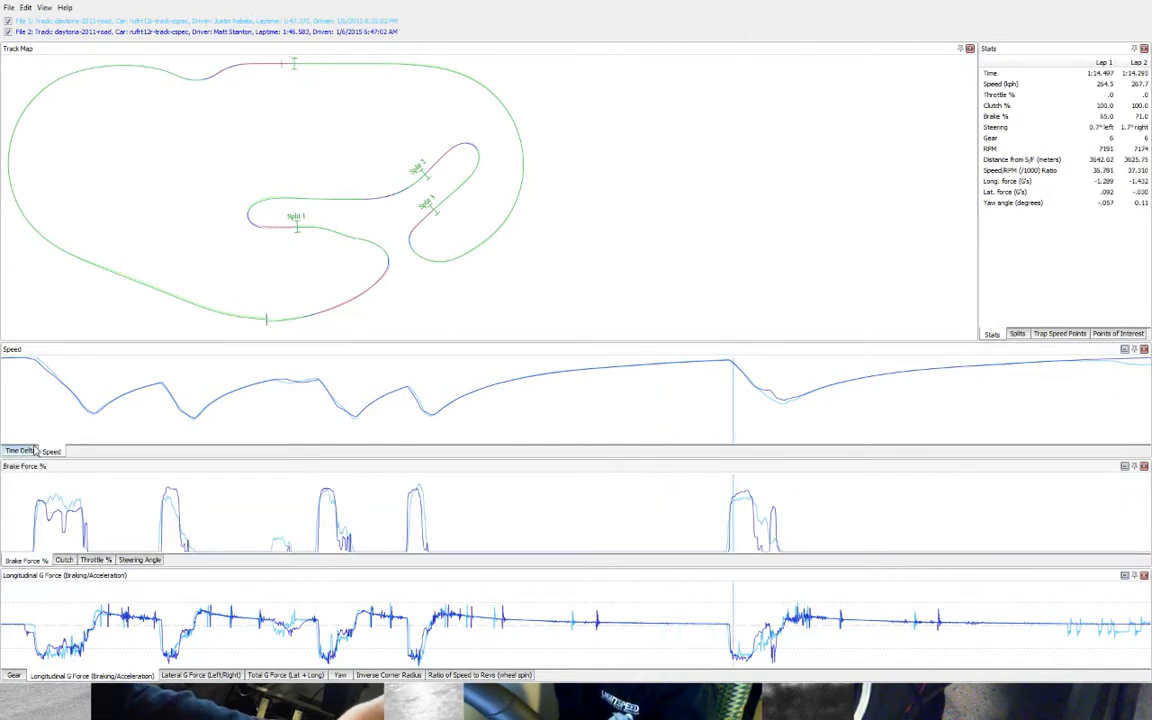
click(54, 451)
click(28, 452)
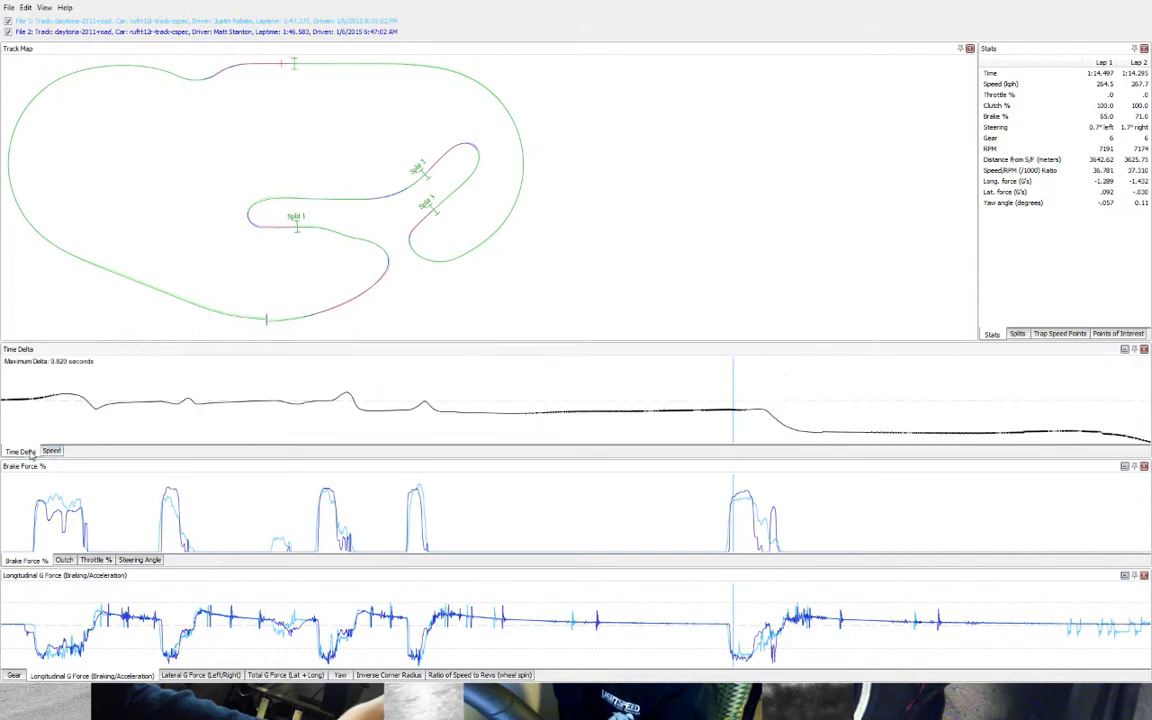
click(52, 451)
click(31, 452)
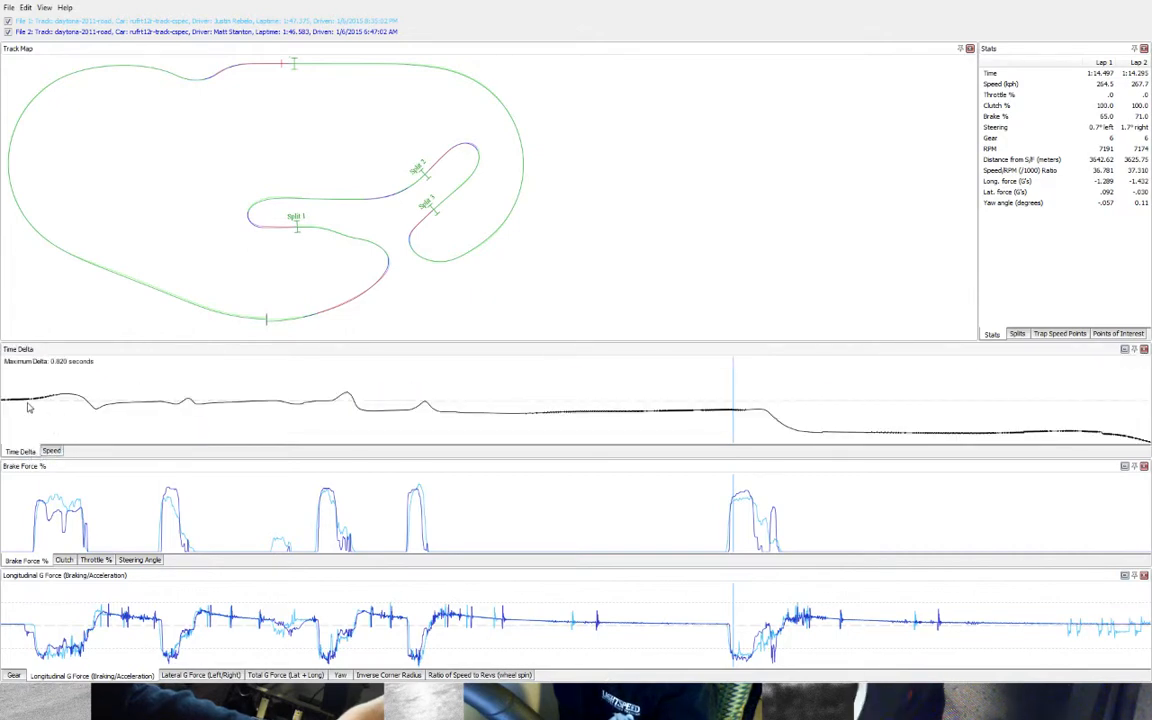
- Measure the time difference through the first corner's braking zone and exit on the Time Delta graph, and inspect the corner entry
click(49, 258)
drag(82, 414, 232, 416)
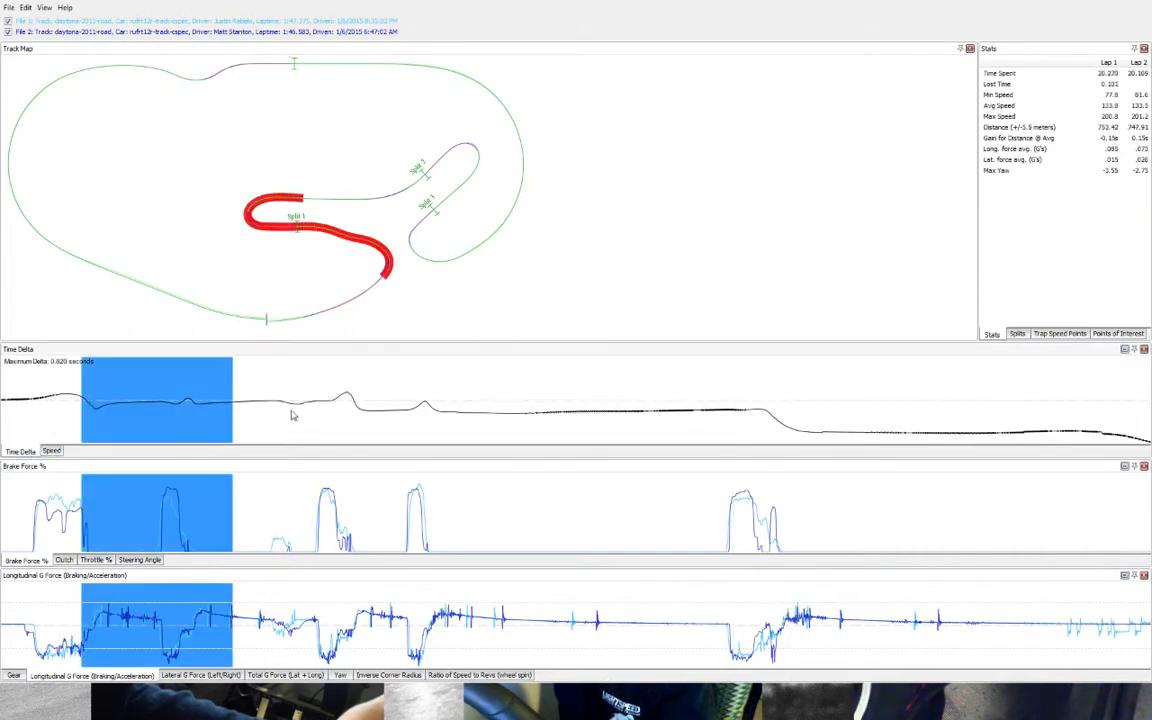
click(314, 315)
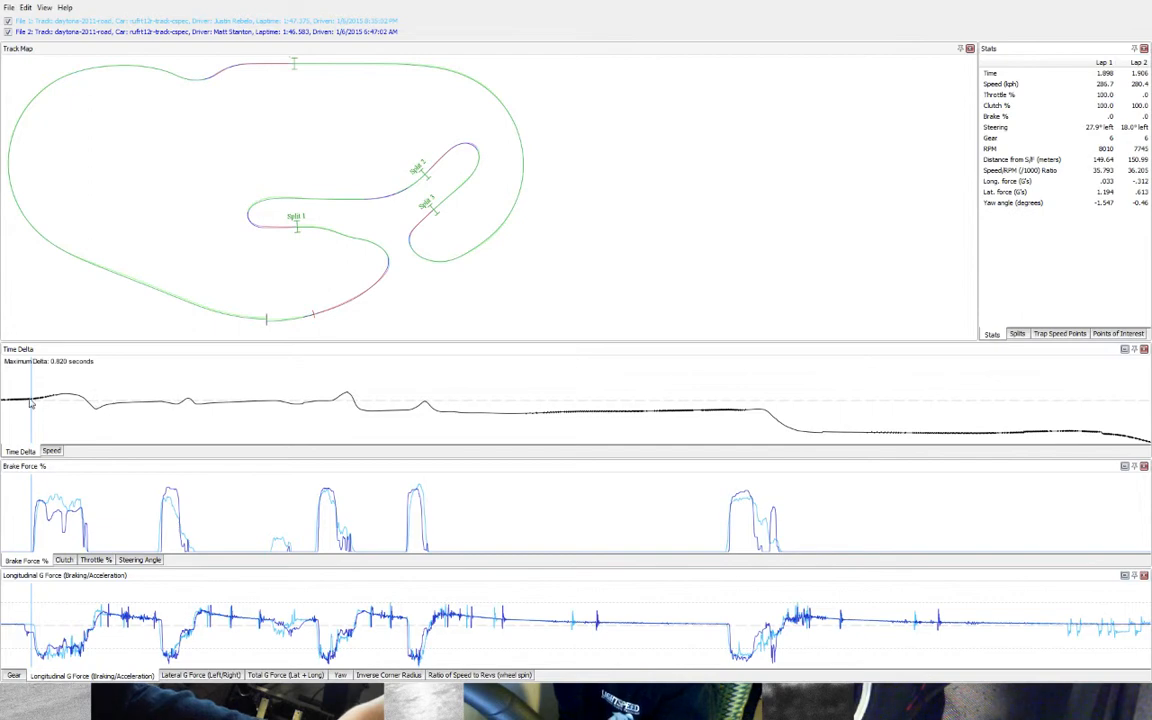
drag(21, 404, 88, 418)
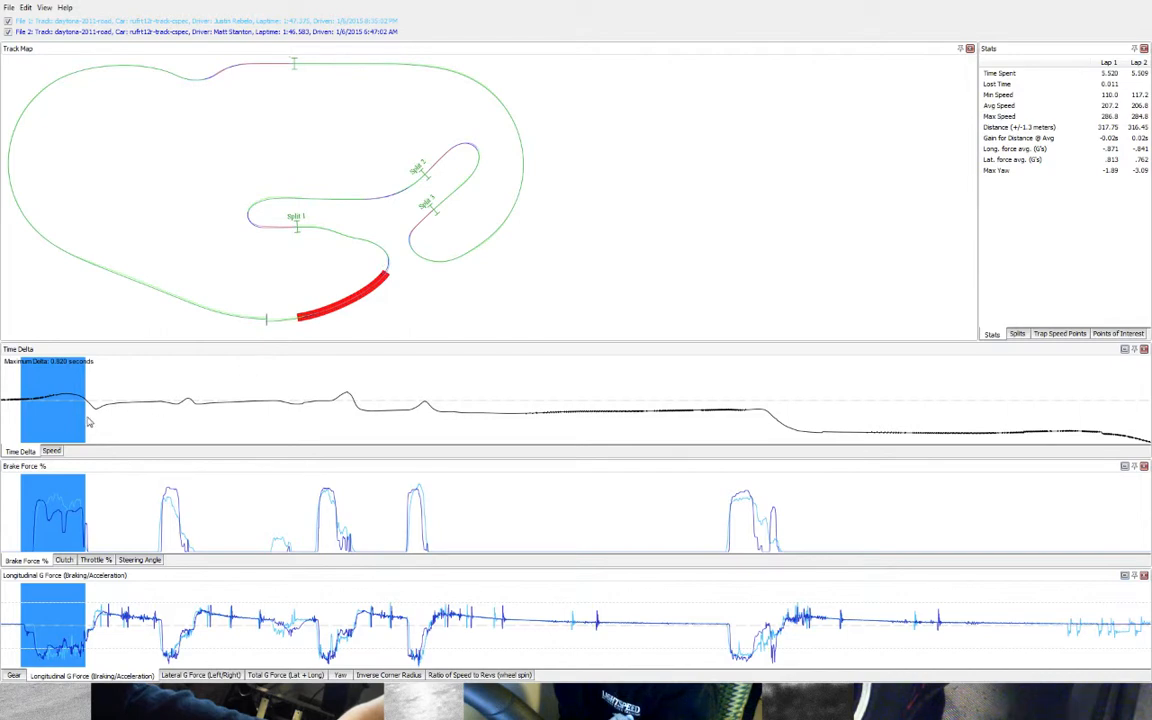
drag(88, 422, 110, 426)
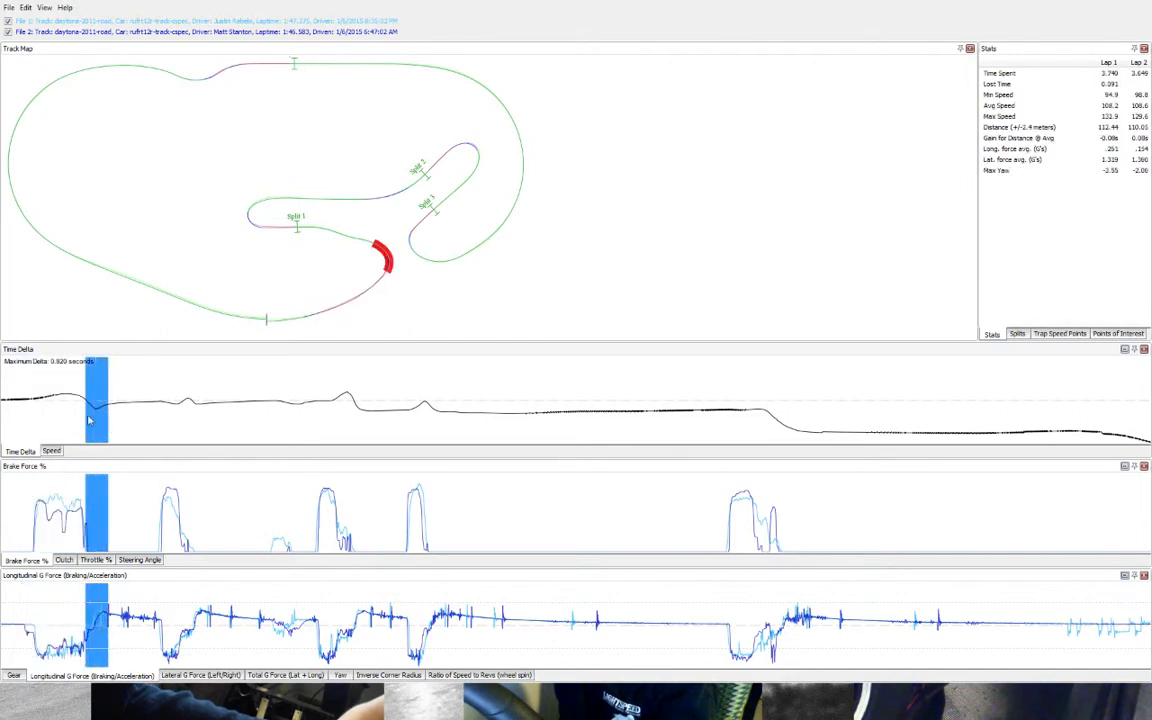
click(87, 414)
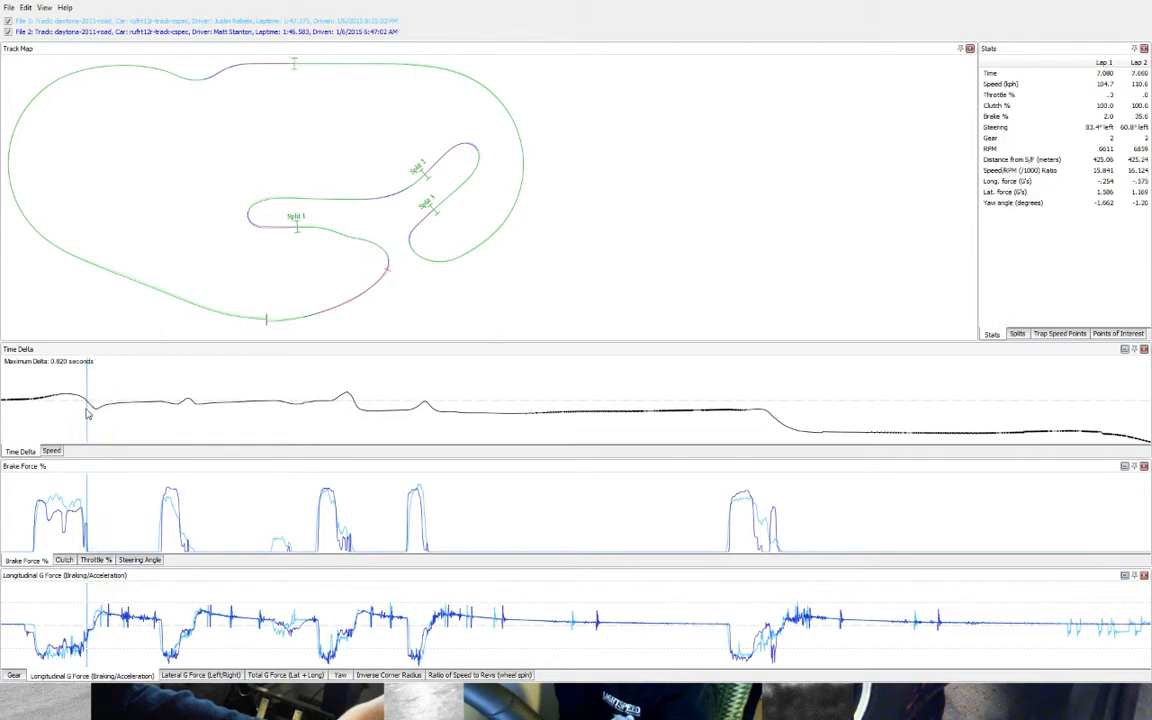
- Measure the time difference through the hairpin after Split 1 and along its exit on the Time Delta graph
drag(38, 408, 190, 410)
click(165, 416)
click(185, 395)
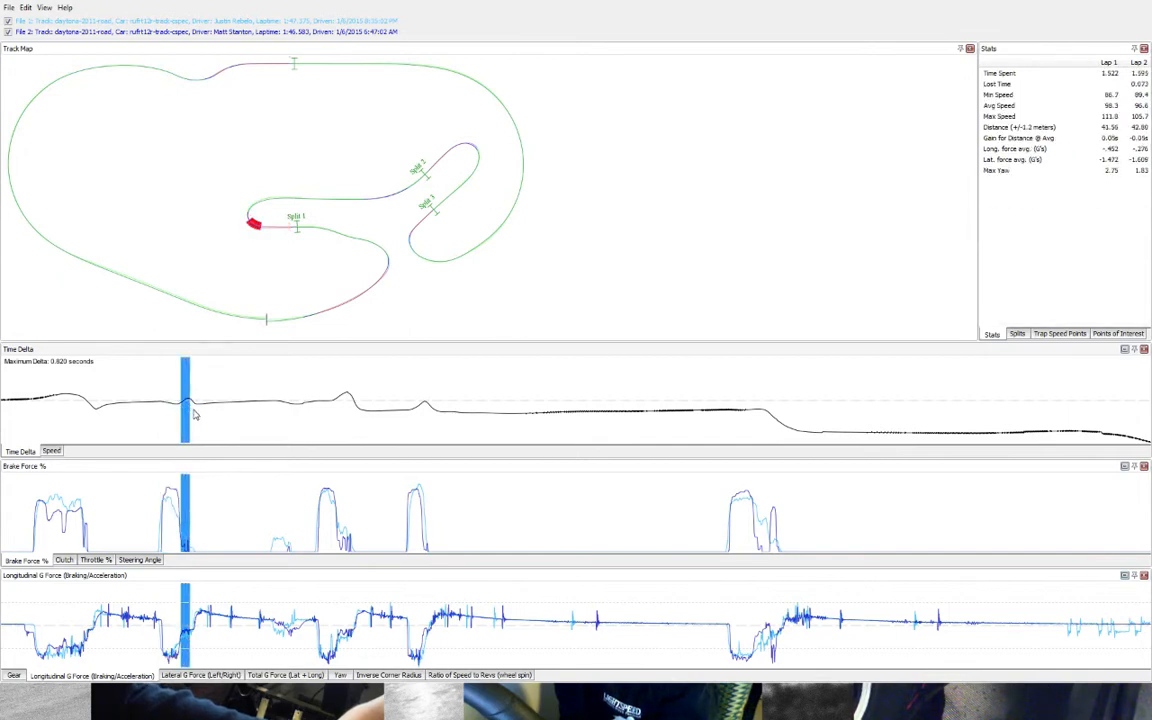
drag(193, 410, 238, 418)
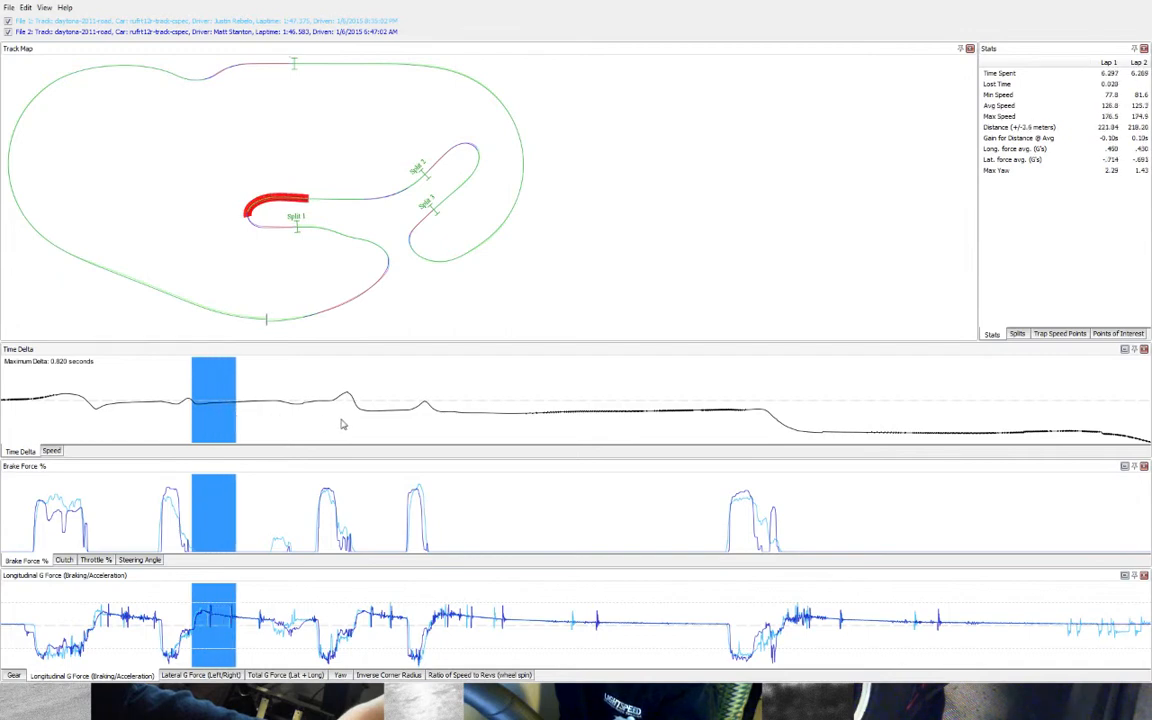
- Measure the time difference through the last infield corner on the Time Delta graph, and compare the laps at its entry and before the chicane
drag(329, 412, 449, 447)
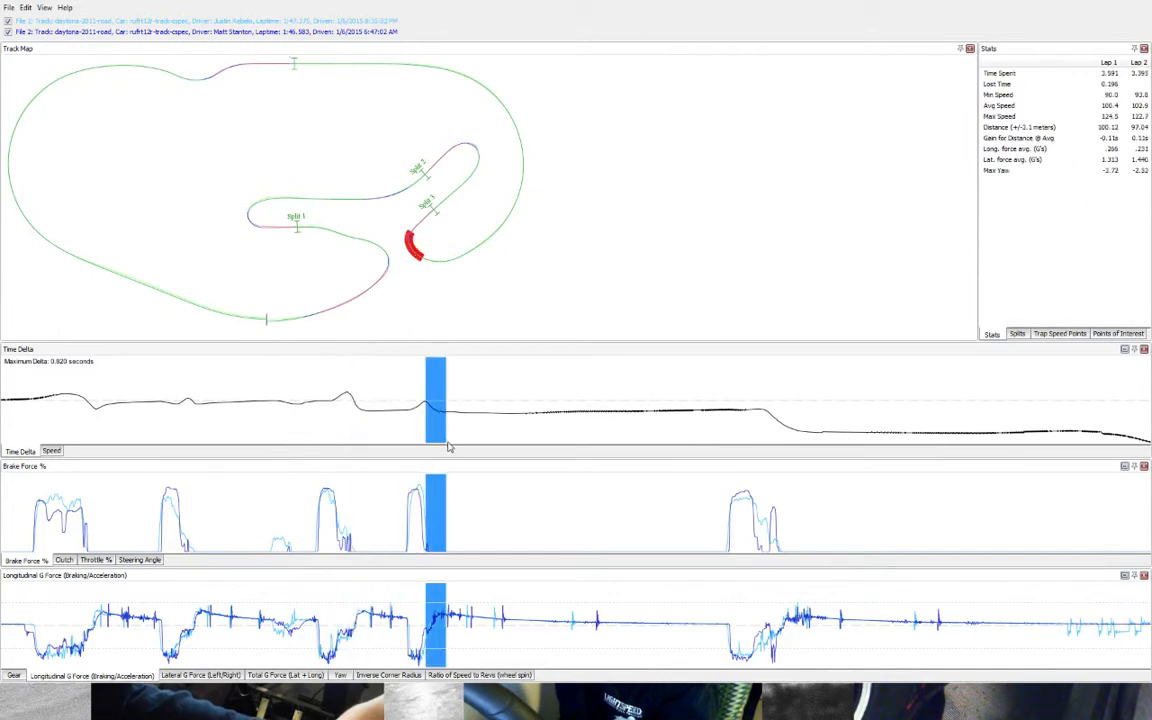
click(711, 410)
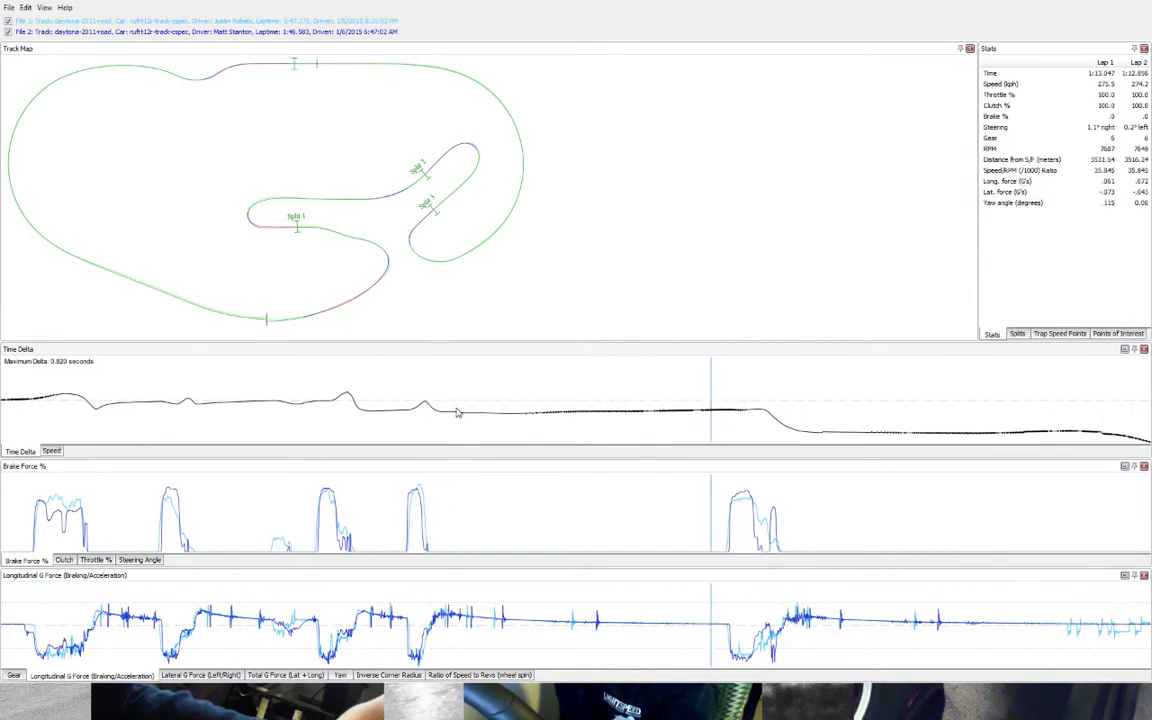
drag(428, 417, 445, 424)
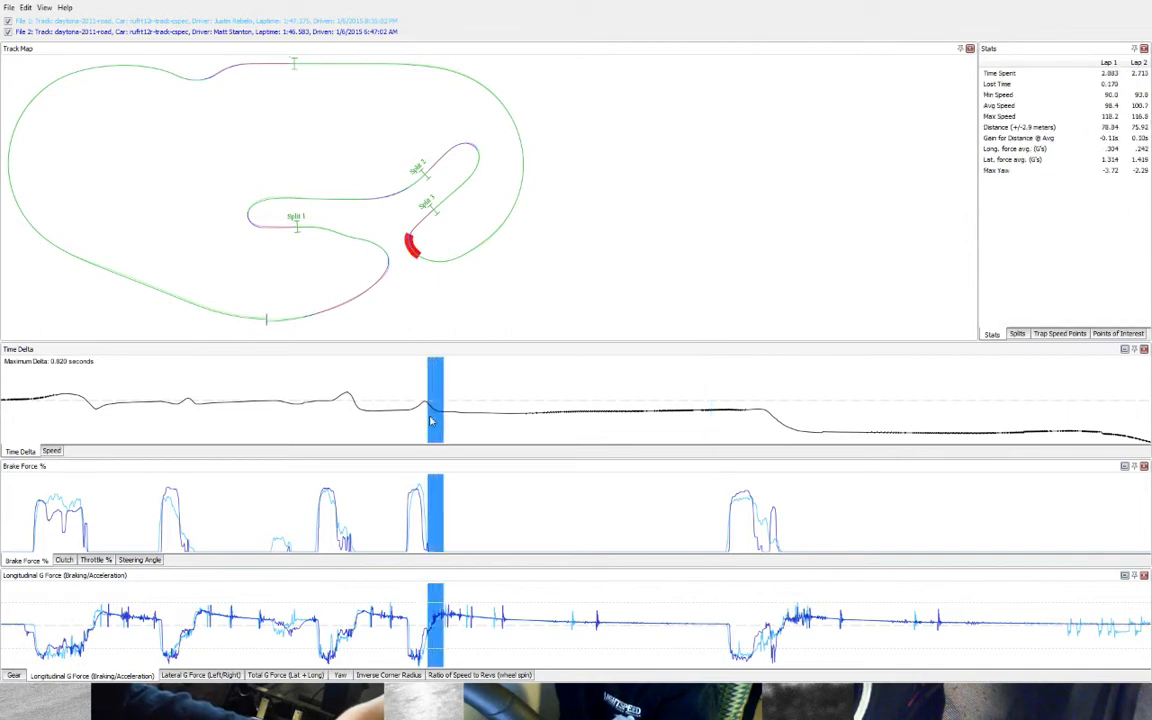
click(428, 423)
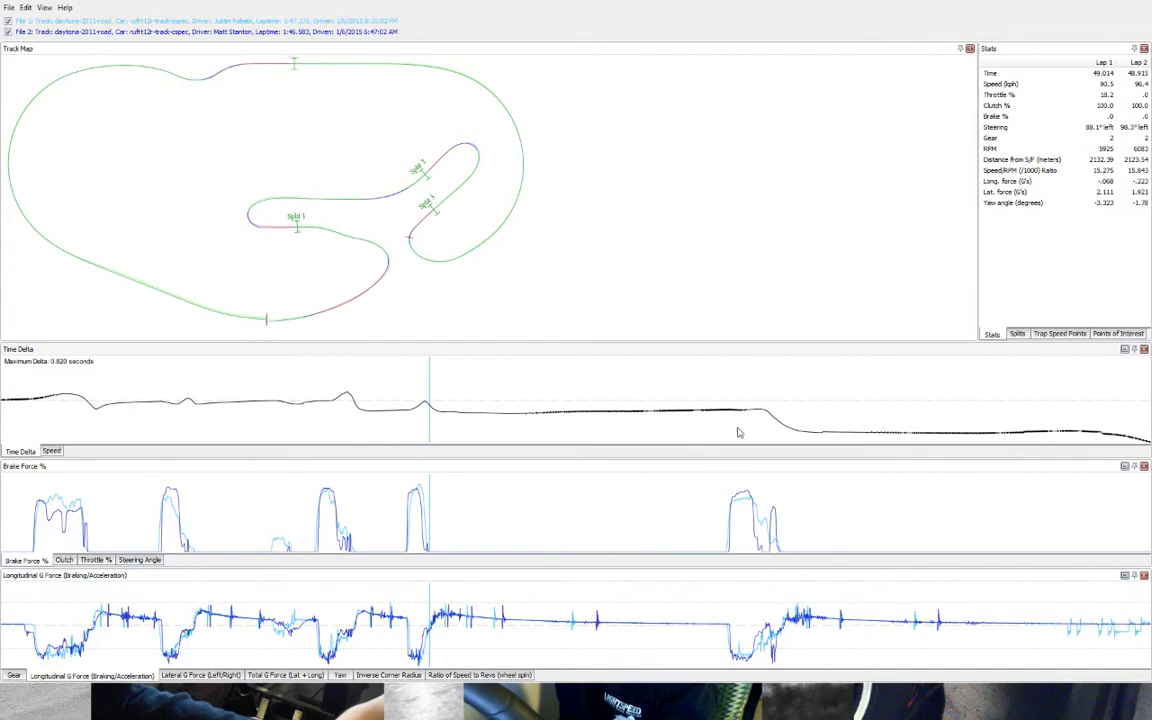
- Measure the time lost through the chicane and over the final stretch before the start/finish line on the Time Delta graph
drag(758, 422, 822, 436)
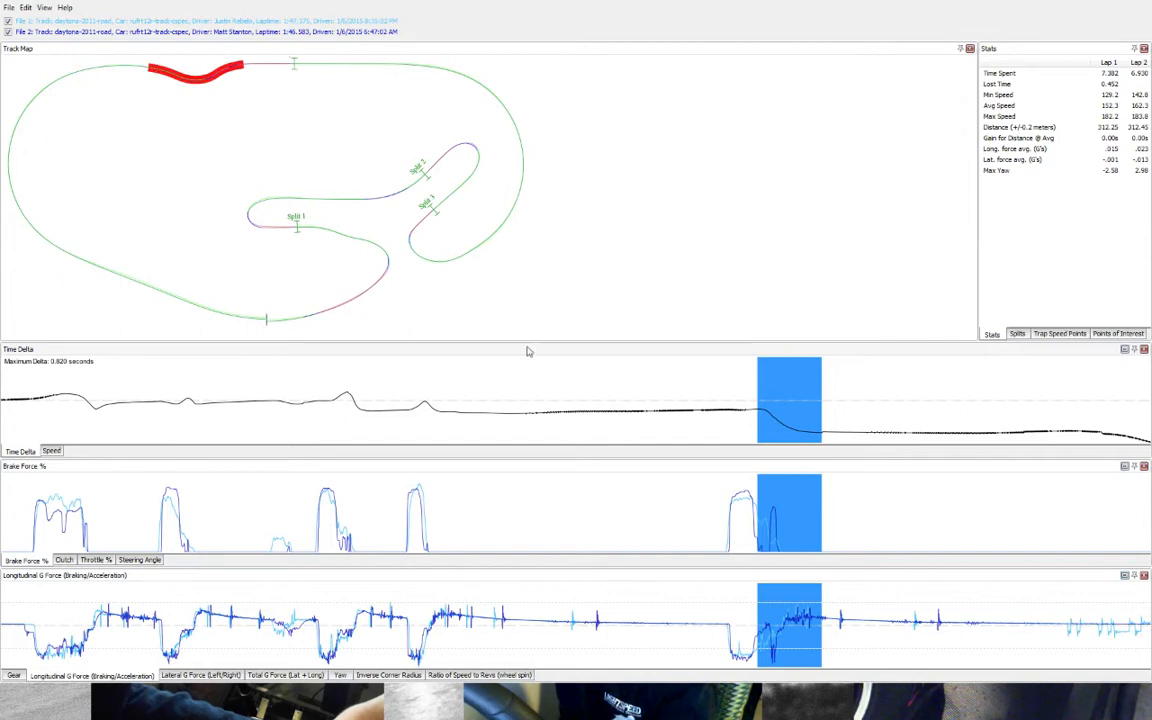
drag(752, 430, 831, 440)
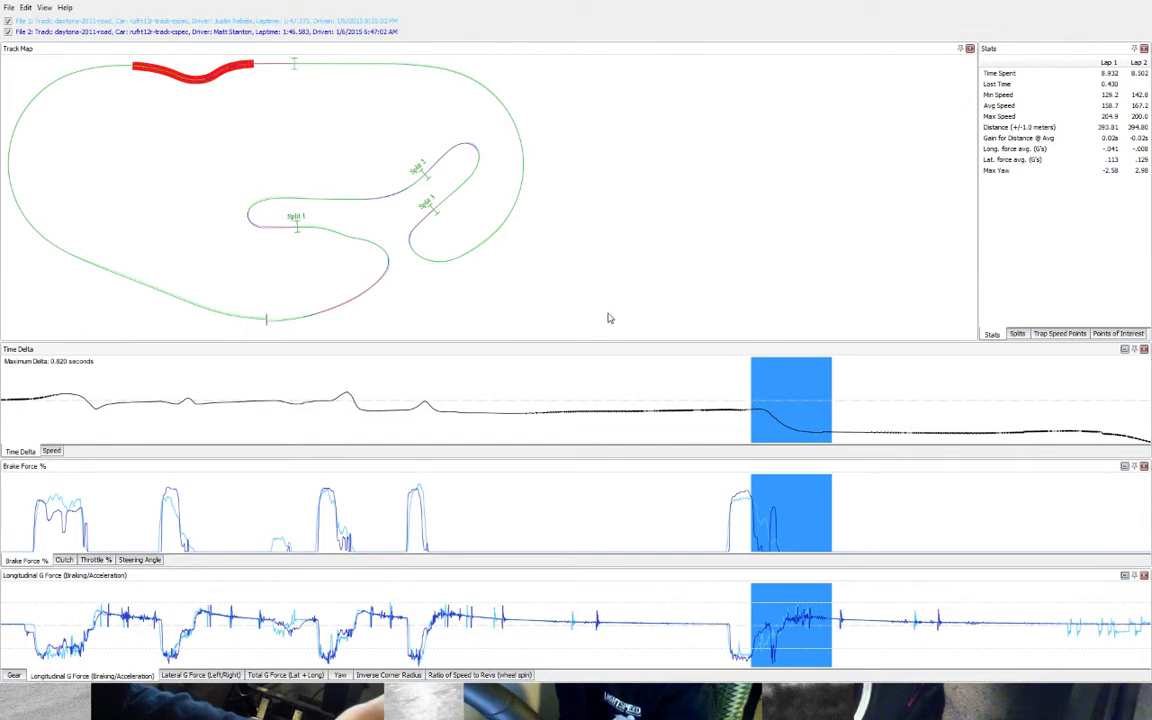
drag(1097, 436, 1151, 438)
click(1108, 436)
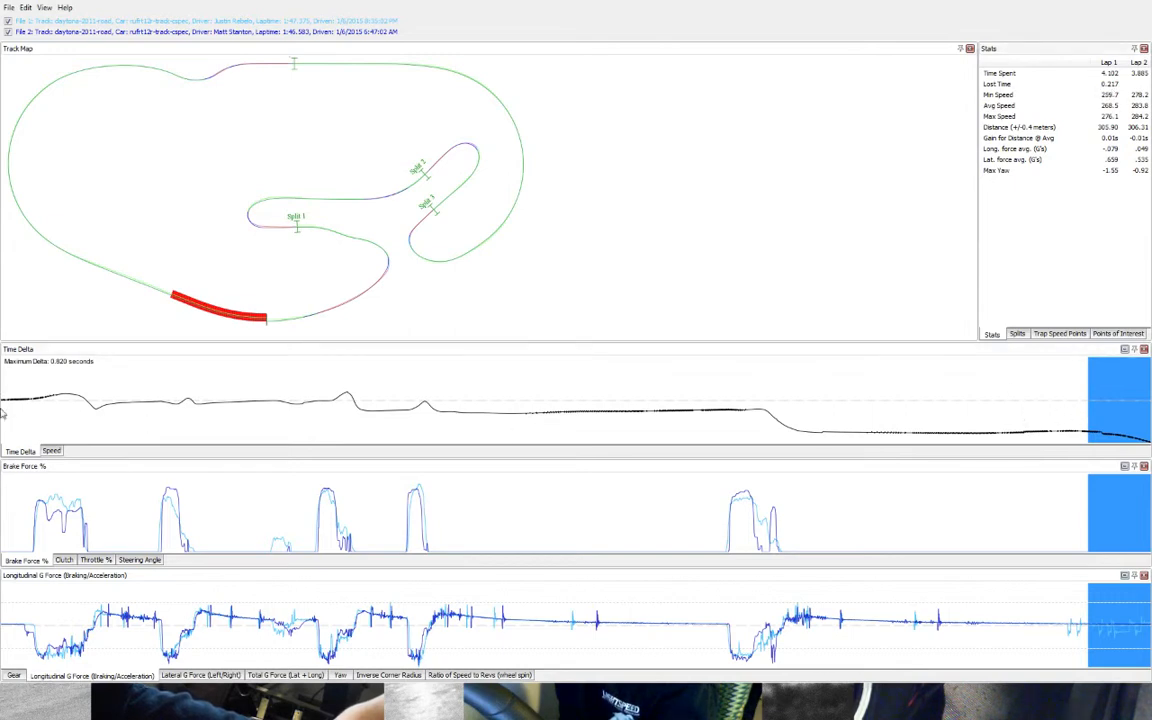
- Compare the laps over the final banking and measure the last stretch before the start/finish line on the Speed graph
click(51, 451)
click(999, 388)
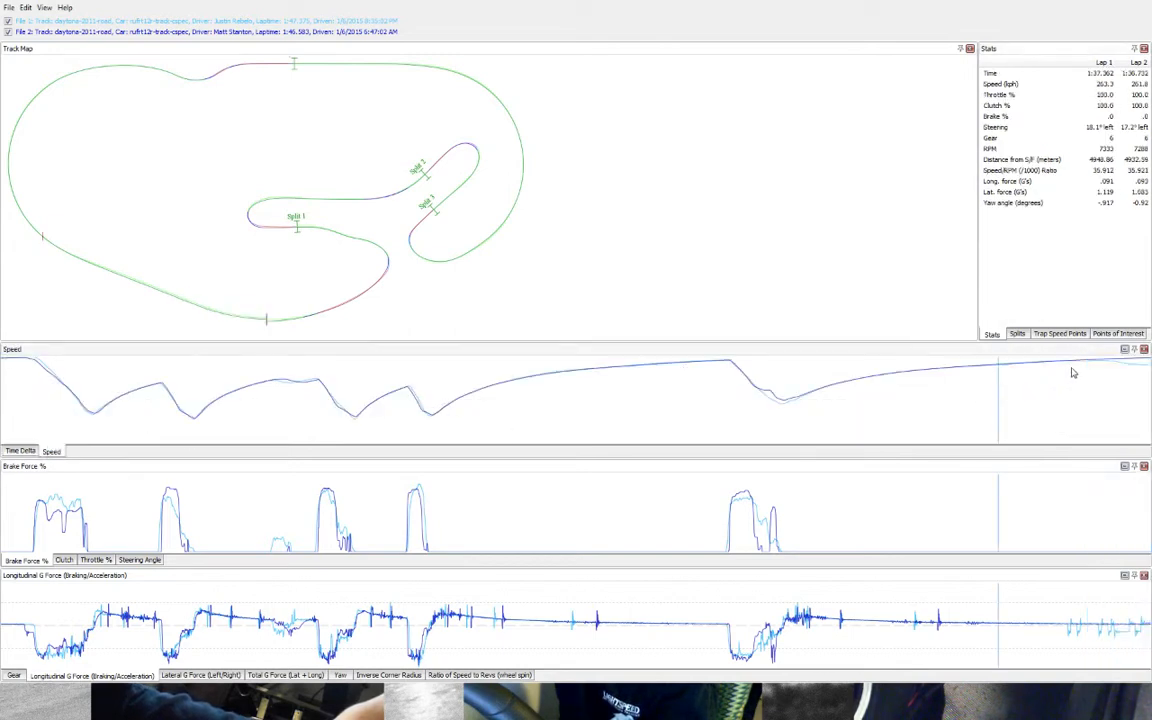
click(1077, 364)
drag(1077, 369, 1150, 370)
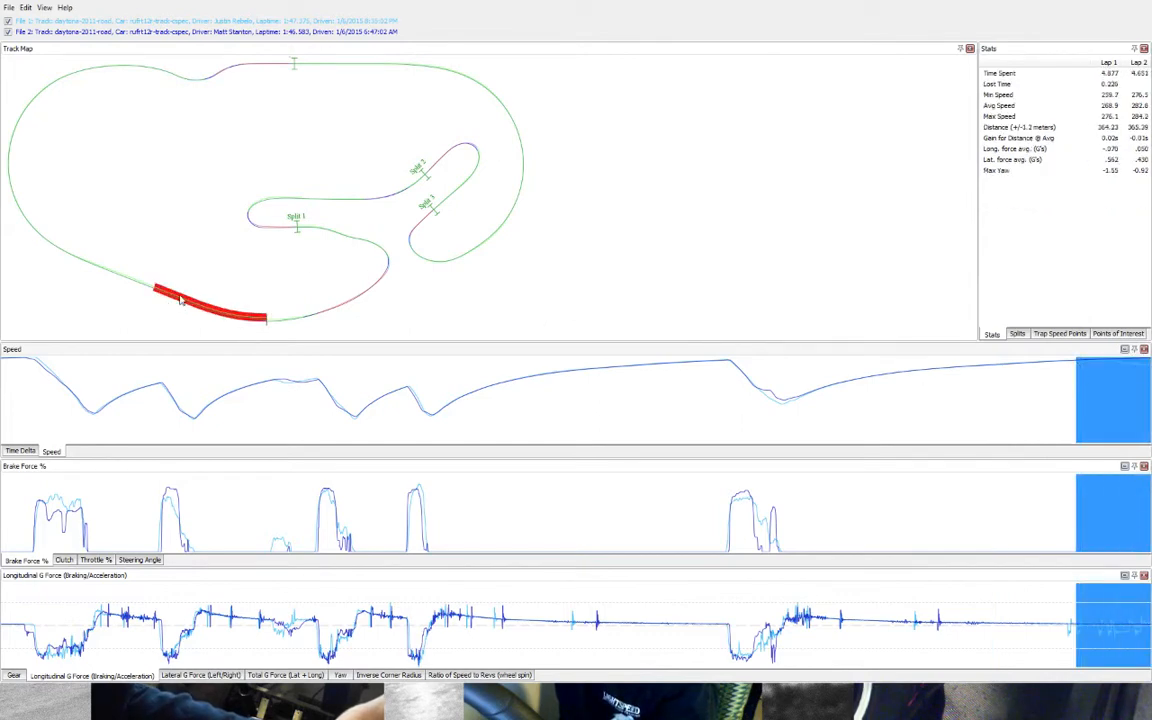
click(1142, 372)
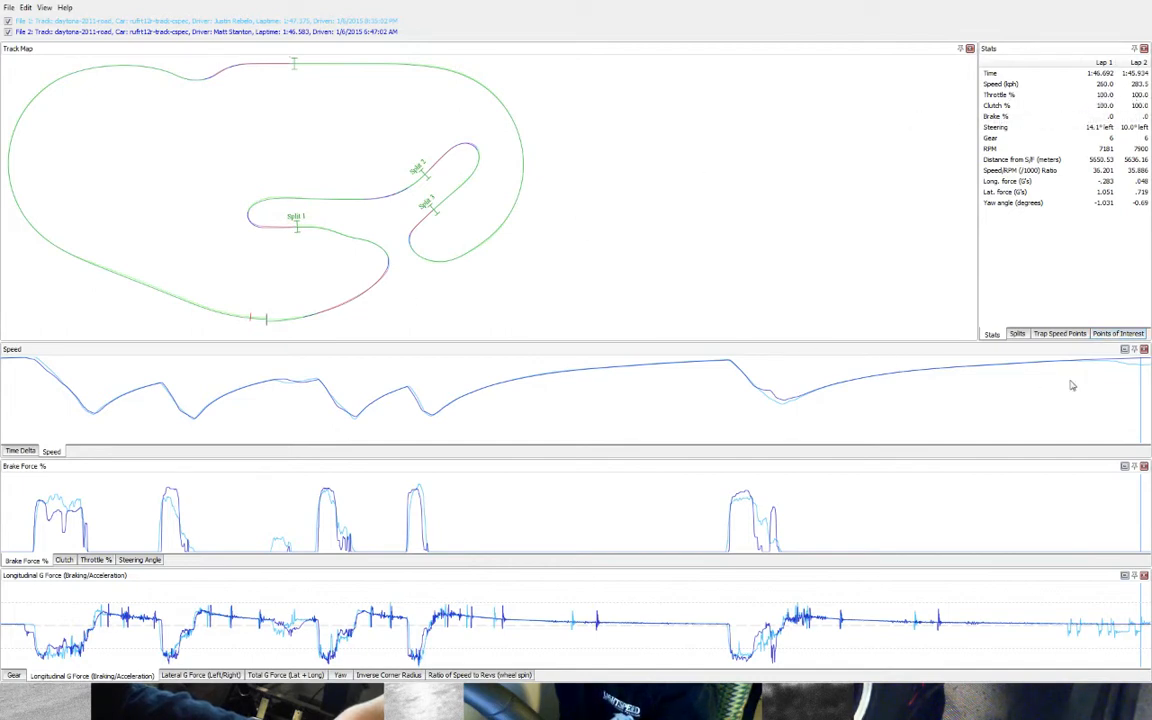
drag(1079, 379, 1150, 381)
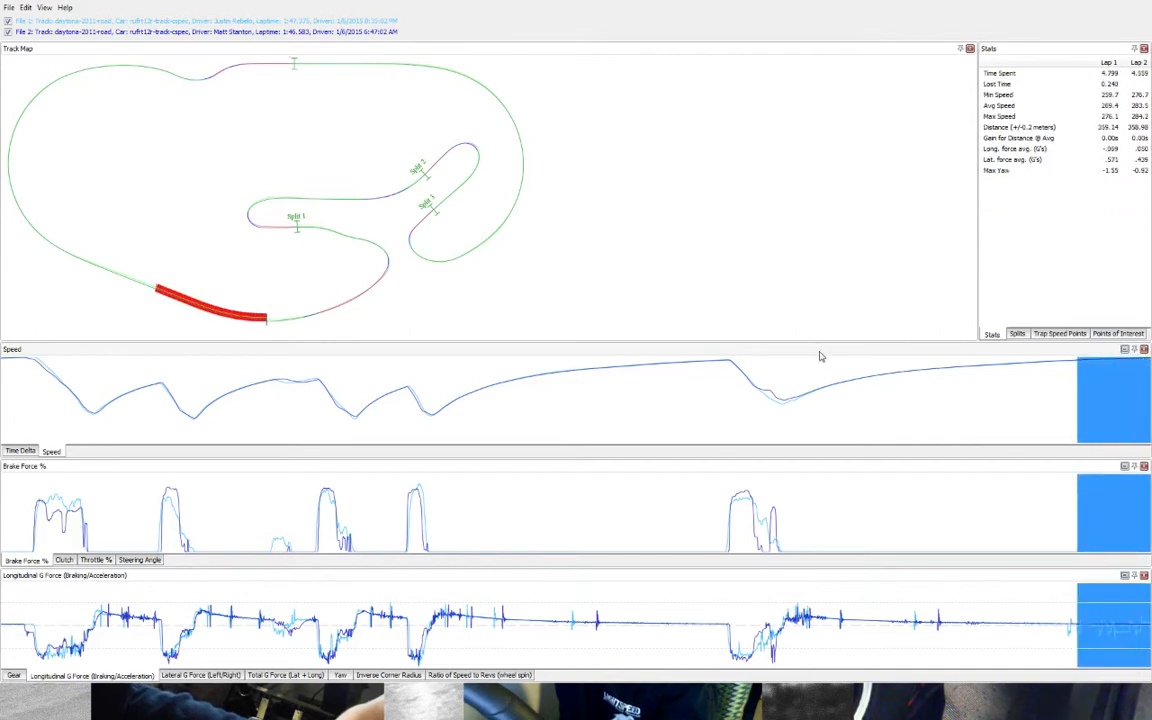
click(1083, 400)
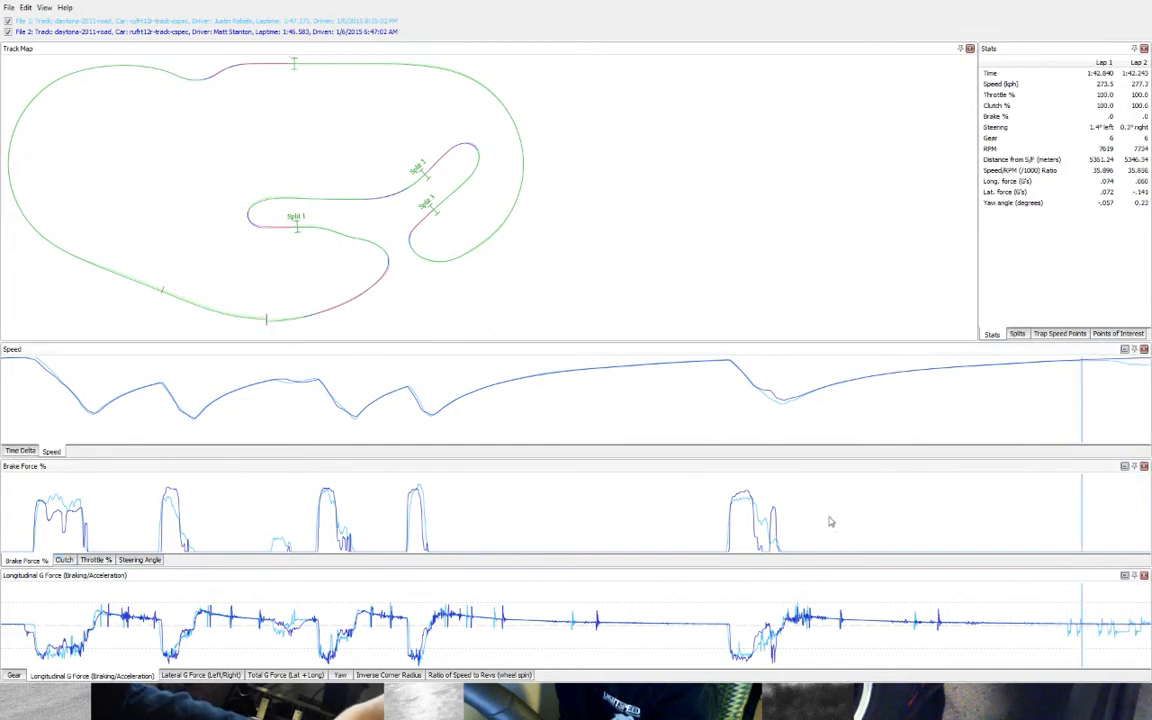
- Compare the Throttle % and Gear graphs of both laps over the run to the start/finish line
click(100, 563)
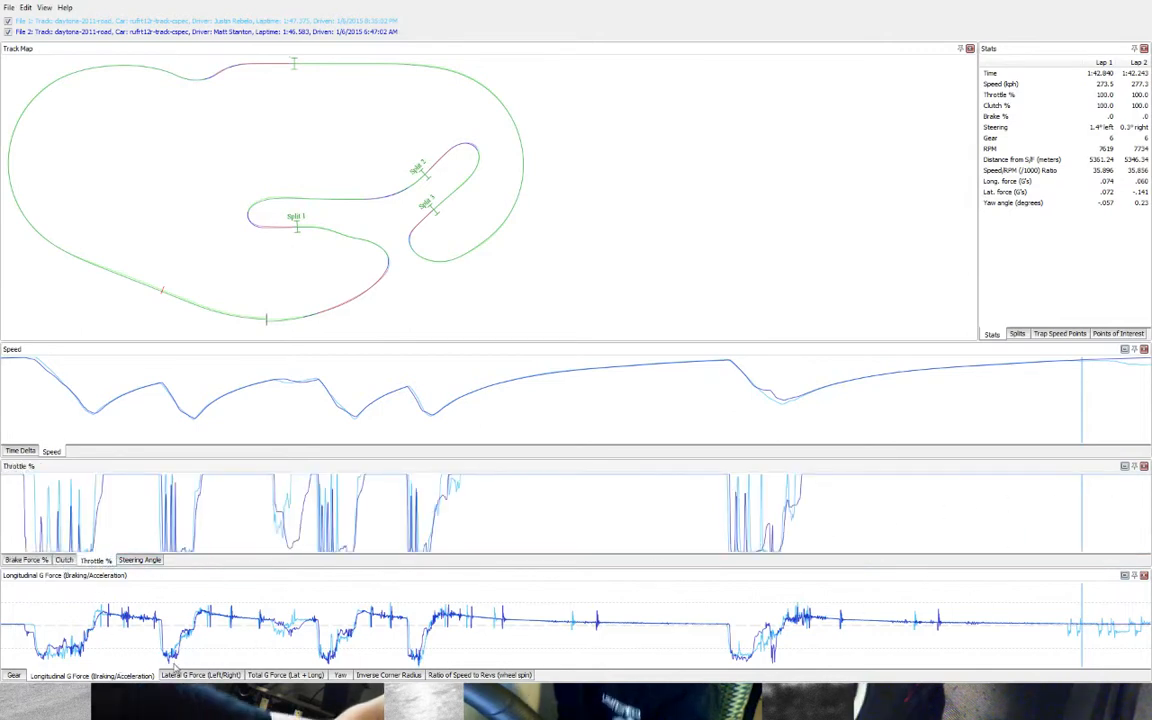
click(14, 676)
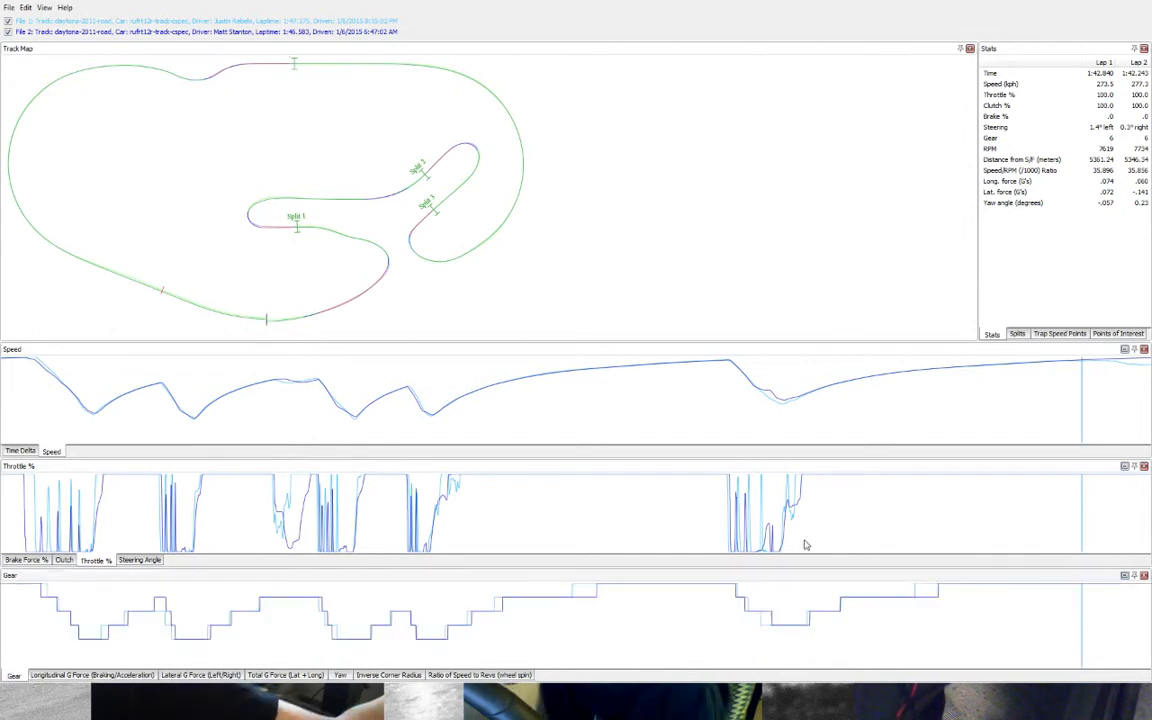
drag(985, 631, 1150, 631)
click(1057, 631)
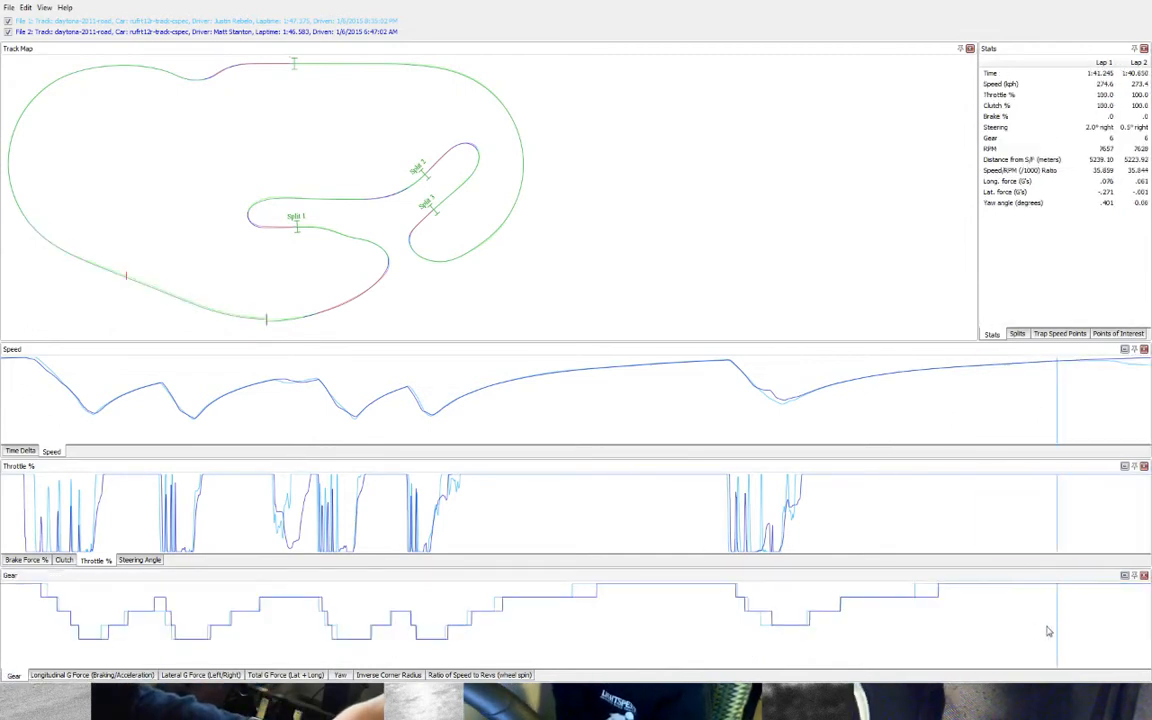
- Display the Steering Angle graph and compare both laps' steering over the final bend before the start/finish line
click(139, 560)
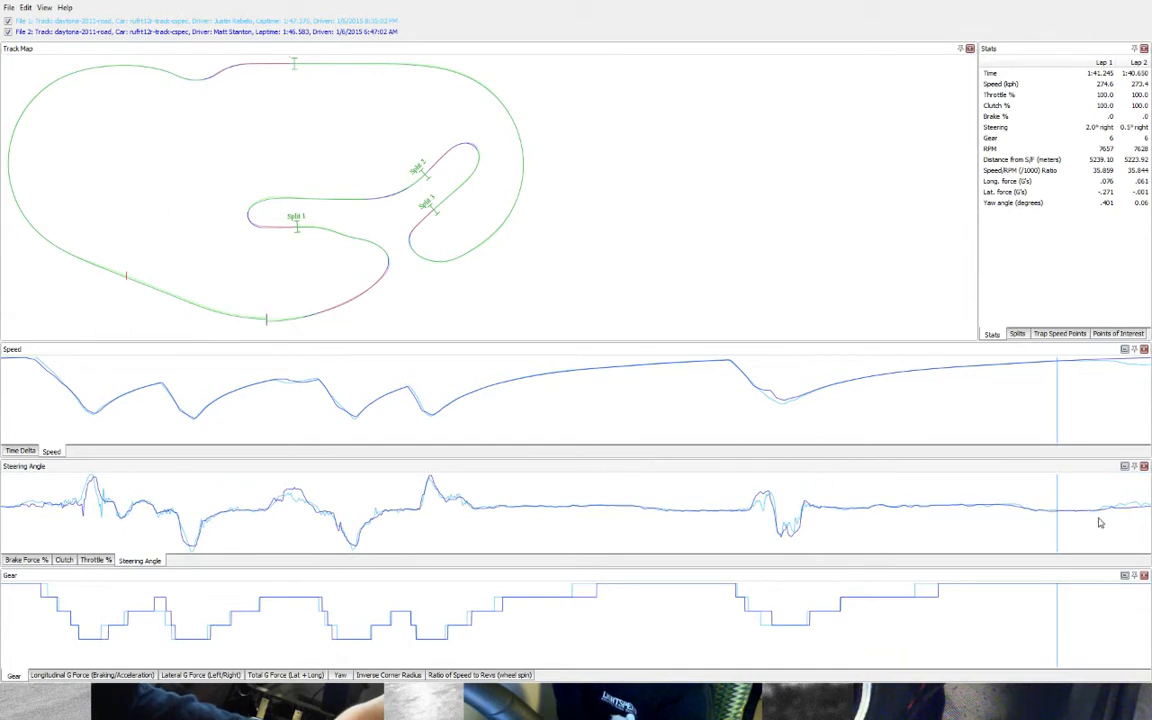
drag(1096, 522, 1150, 515)
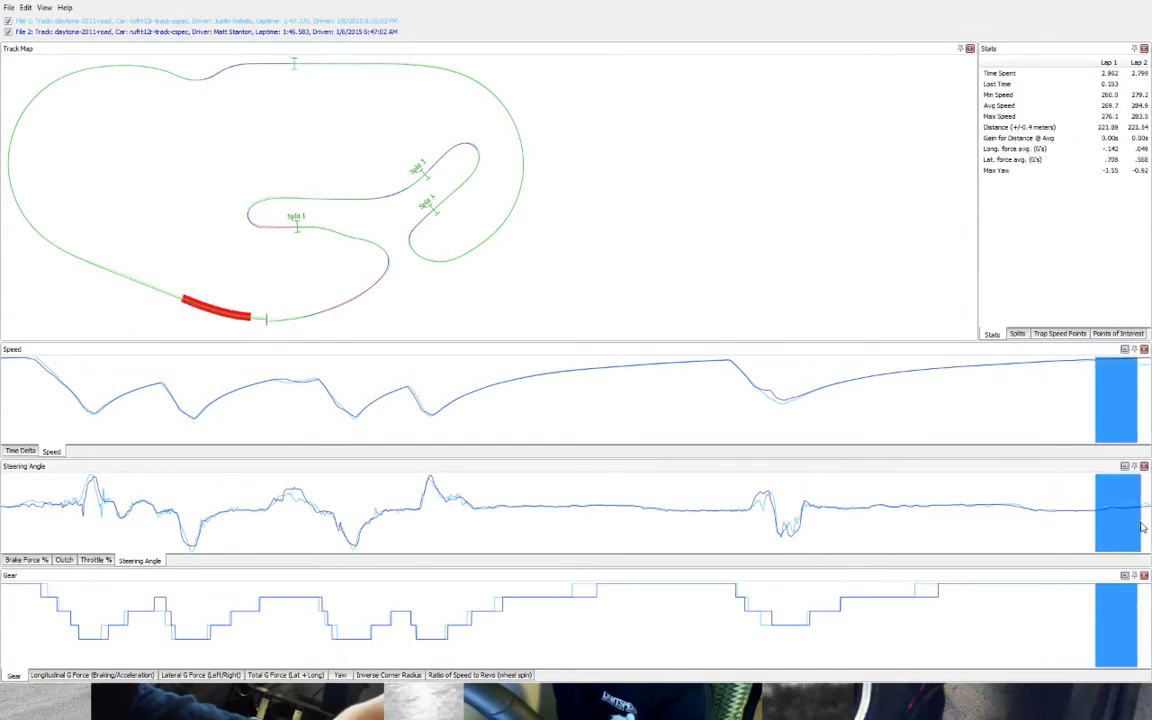
click(1127, 525)
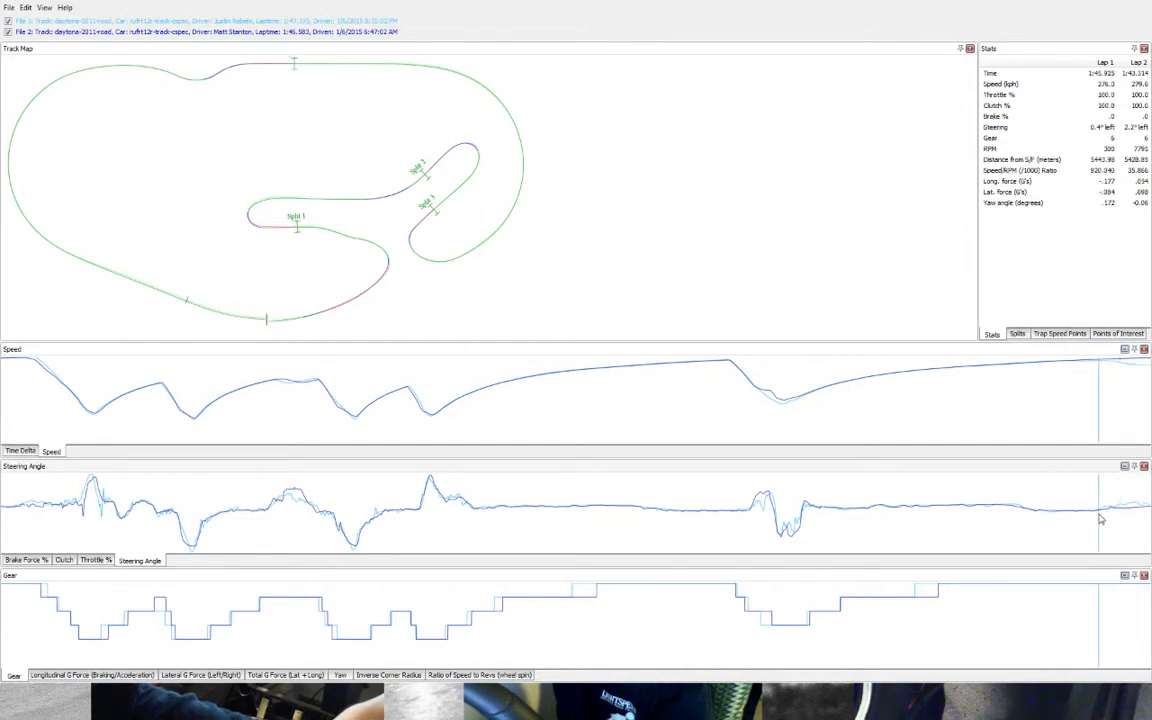
drag(1100, 519, 1150, 519)
click(1131, 519)
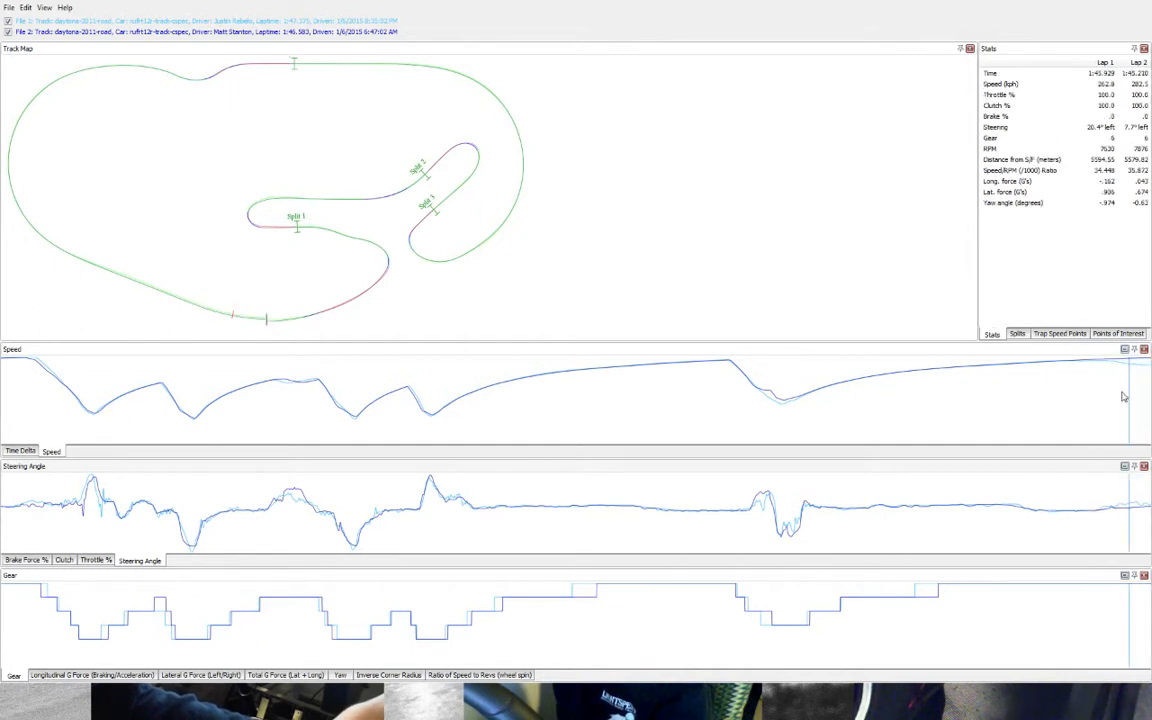
- Measure the lost time over the final bend again on the Speed and Steering Angle graphs, and inspect a point midway through it
drag(1086, 363, 1150, 371)
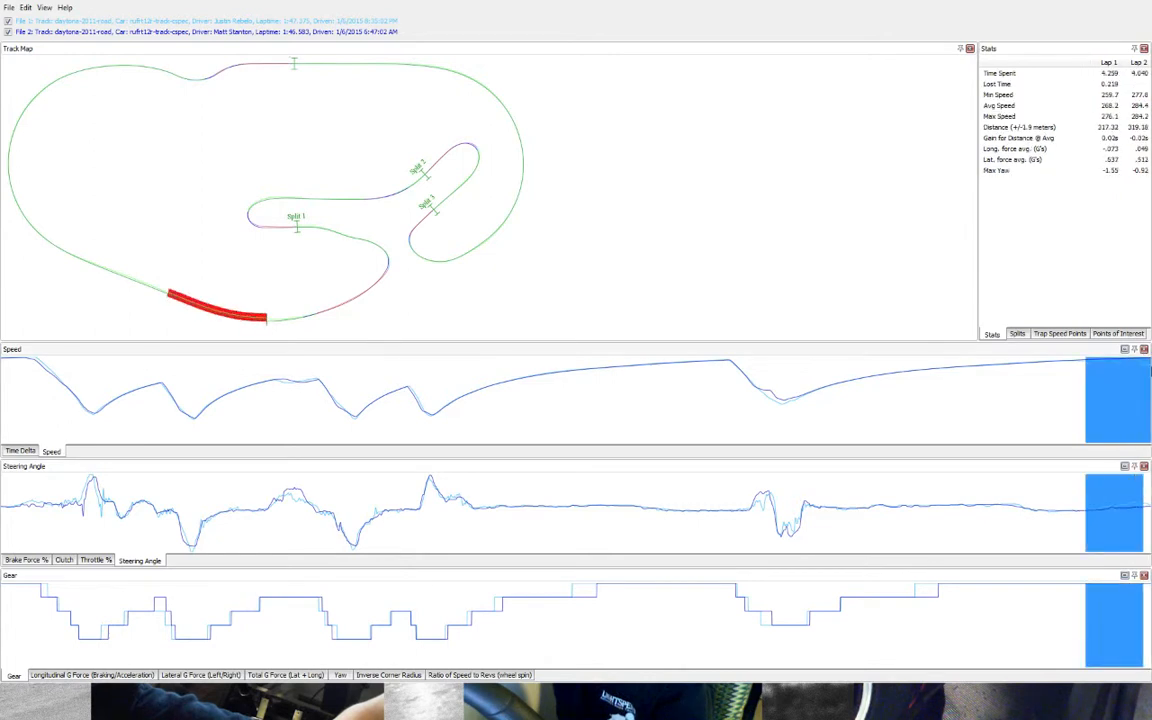
click(1100, 509)
drag(1097, 509, 1150, 513)
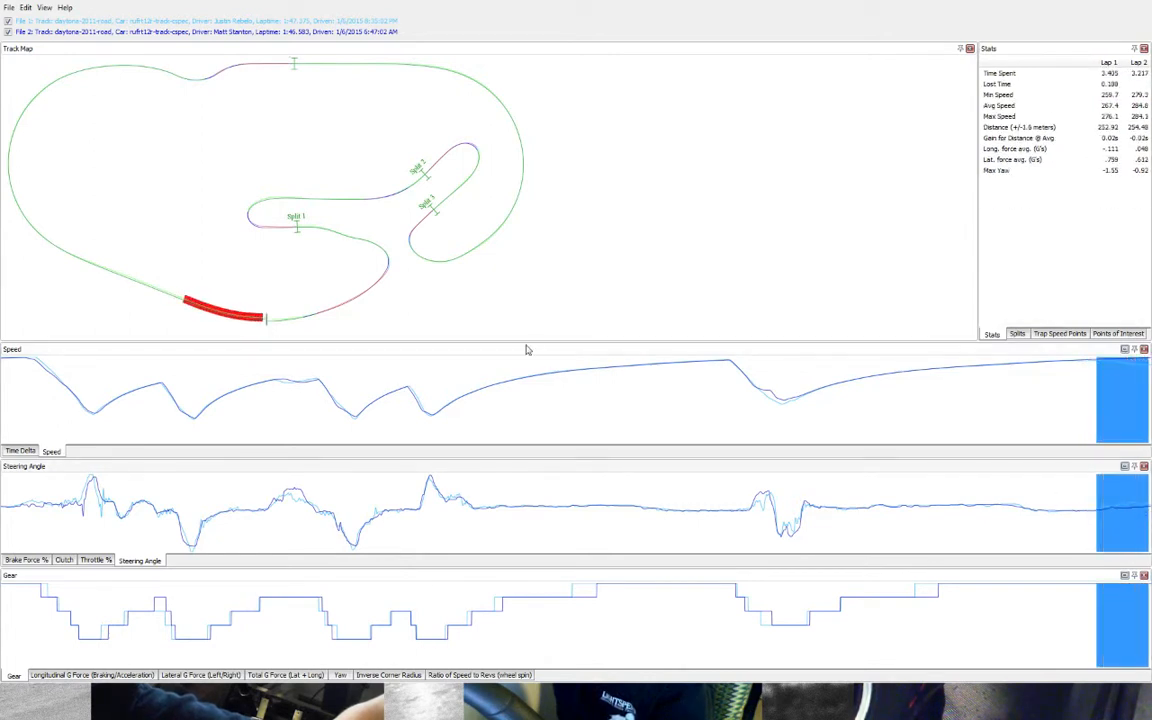
click(1112, 513)
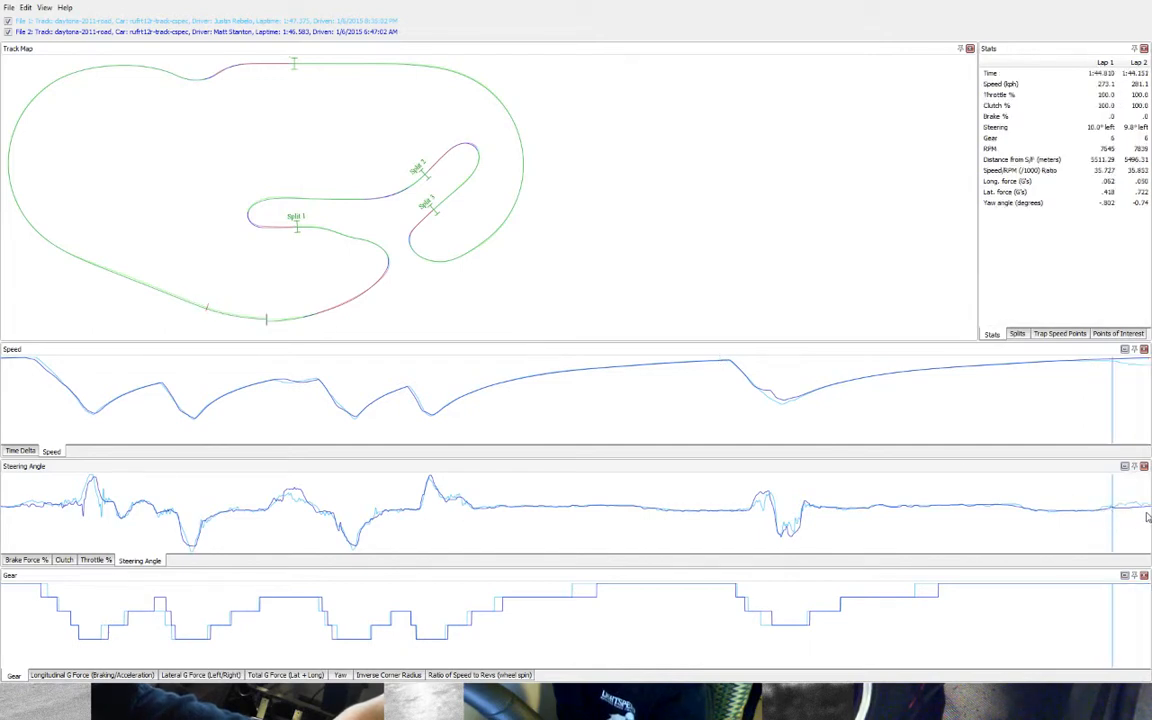
drag(1106, 384, 1150, 370)
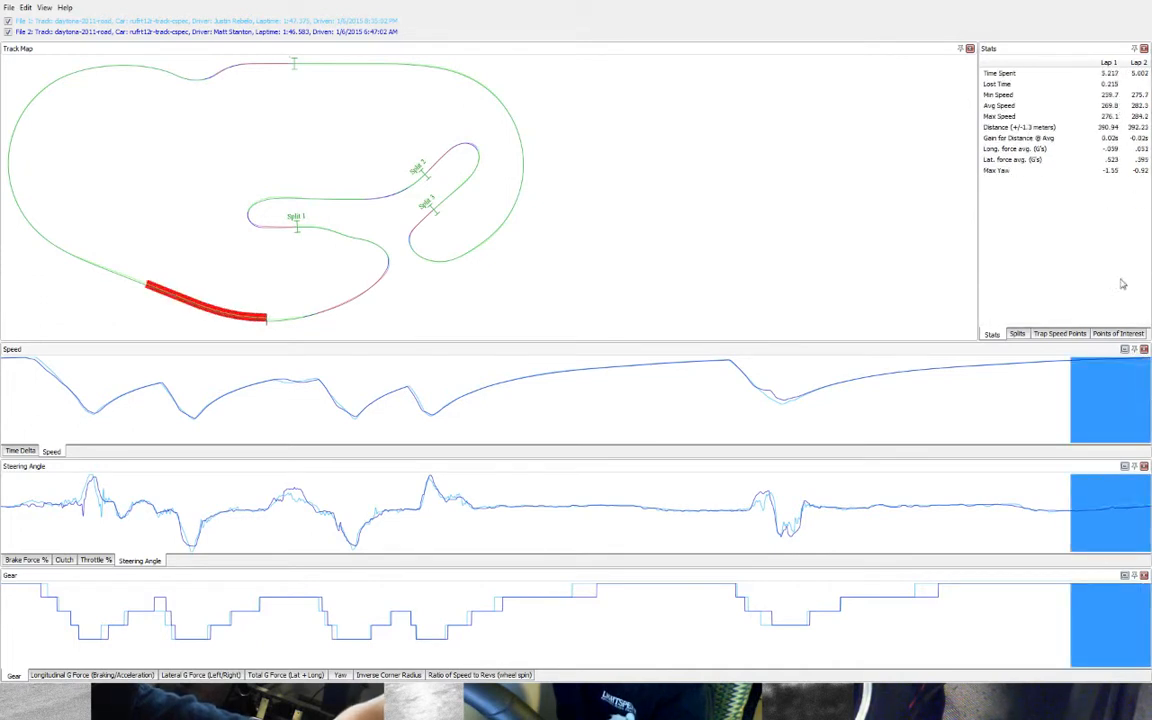
click(1086, 390)
drag(1077, 393, 1146, 398)
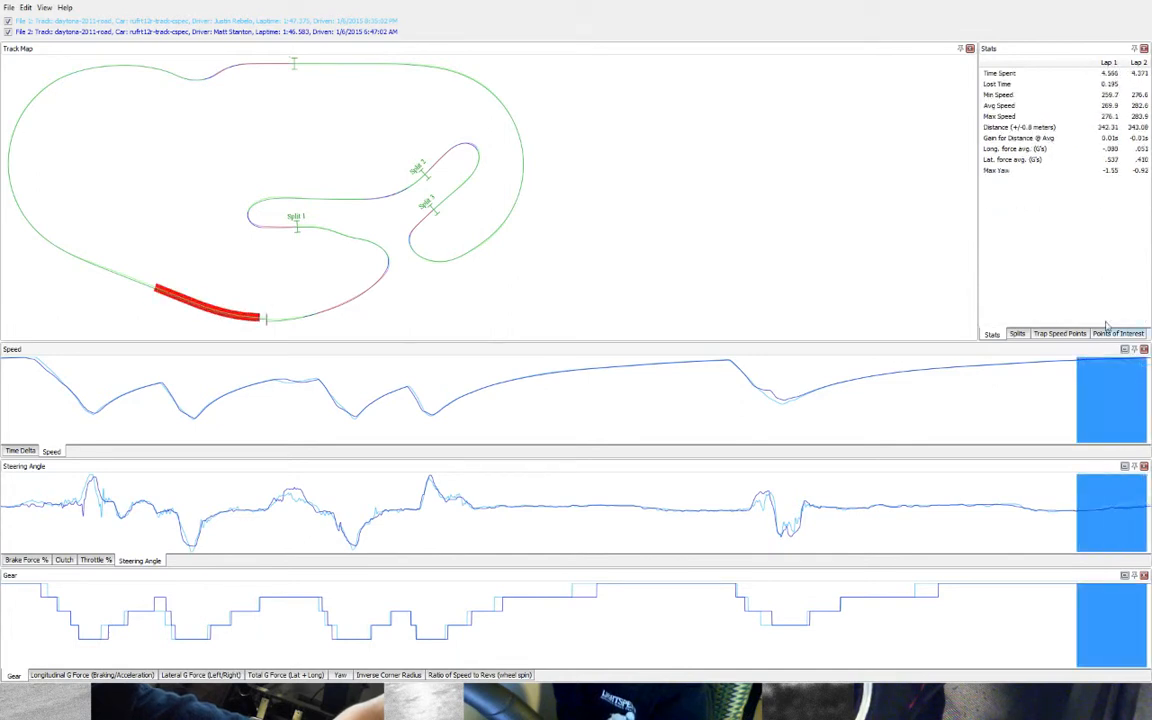
- Measure the final bend before the start/finish line once more on the Speed and Steering Angle graphs, and inspect the point where it begins
drag(1062, 388, 1150, 420)
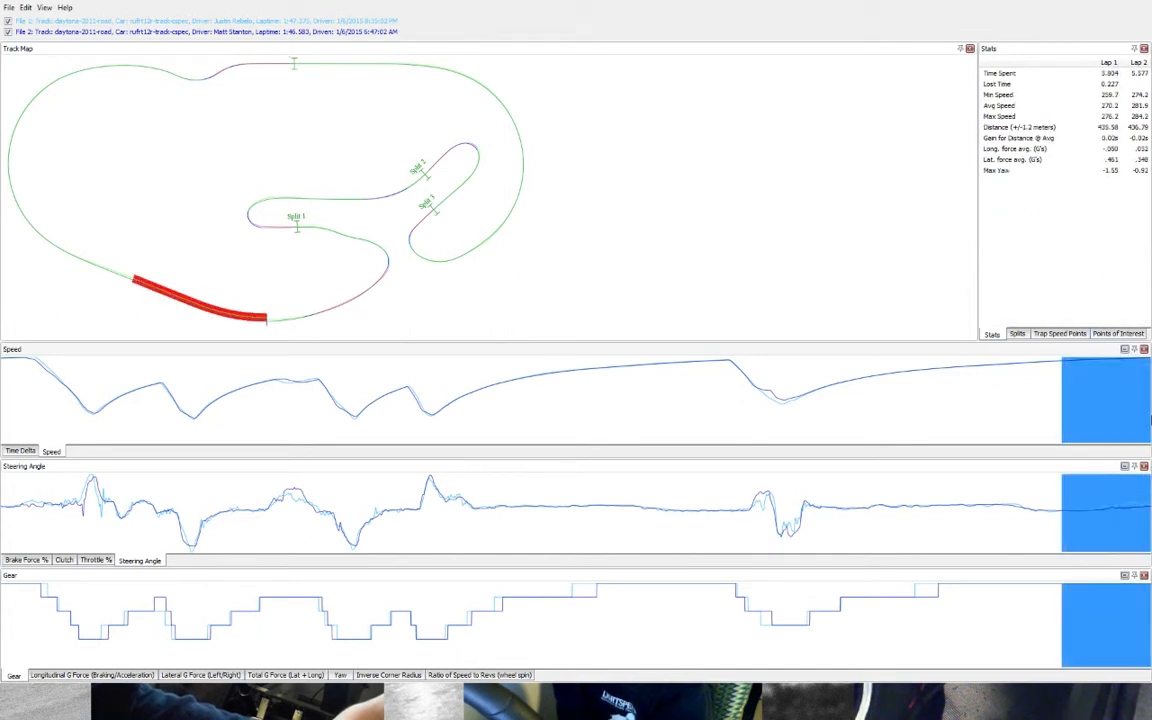
click(1089, 422)
drag(1071, 535, 1123, 541)
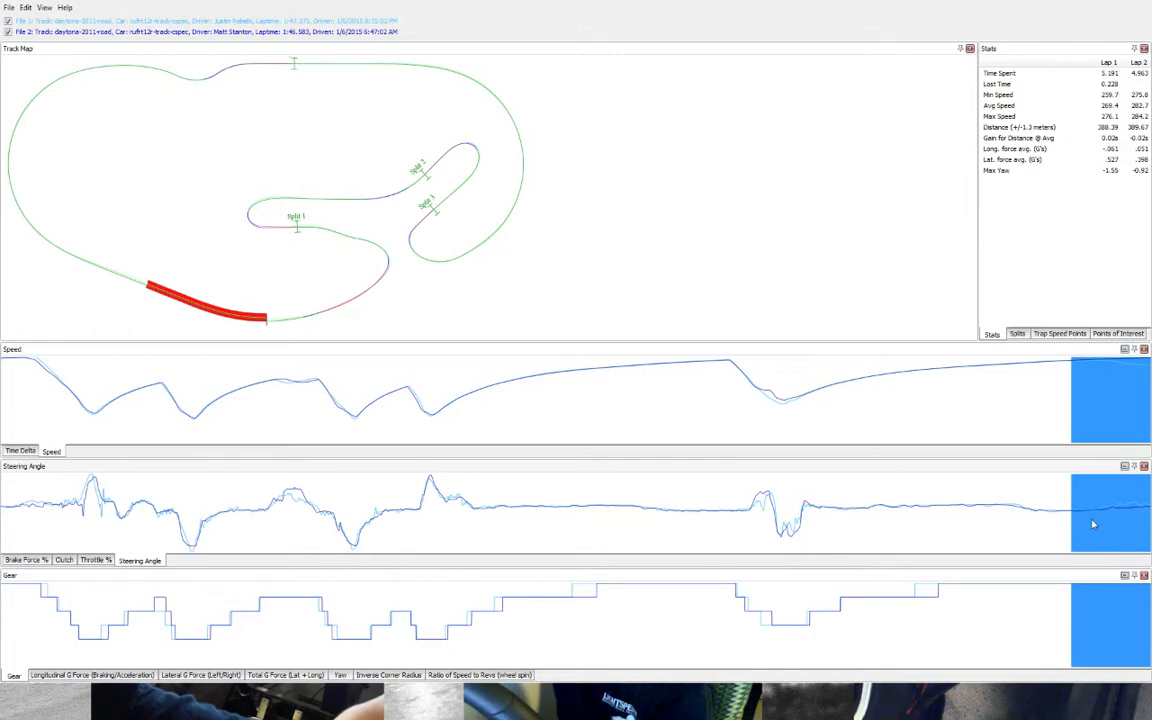
click(1083, 520)
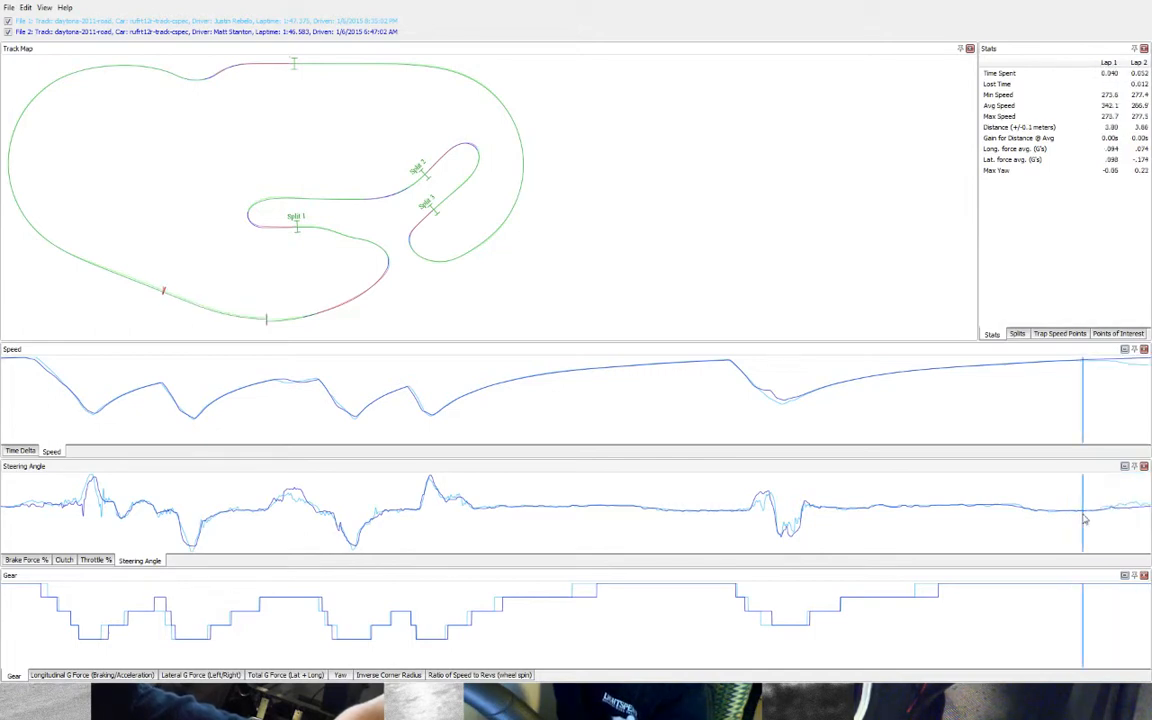
- Check the Steering Angle graph at the hairpin after Split 2, and measure the lost time through the back-straight chicane
click(358, 520)
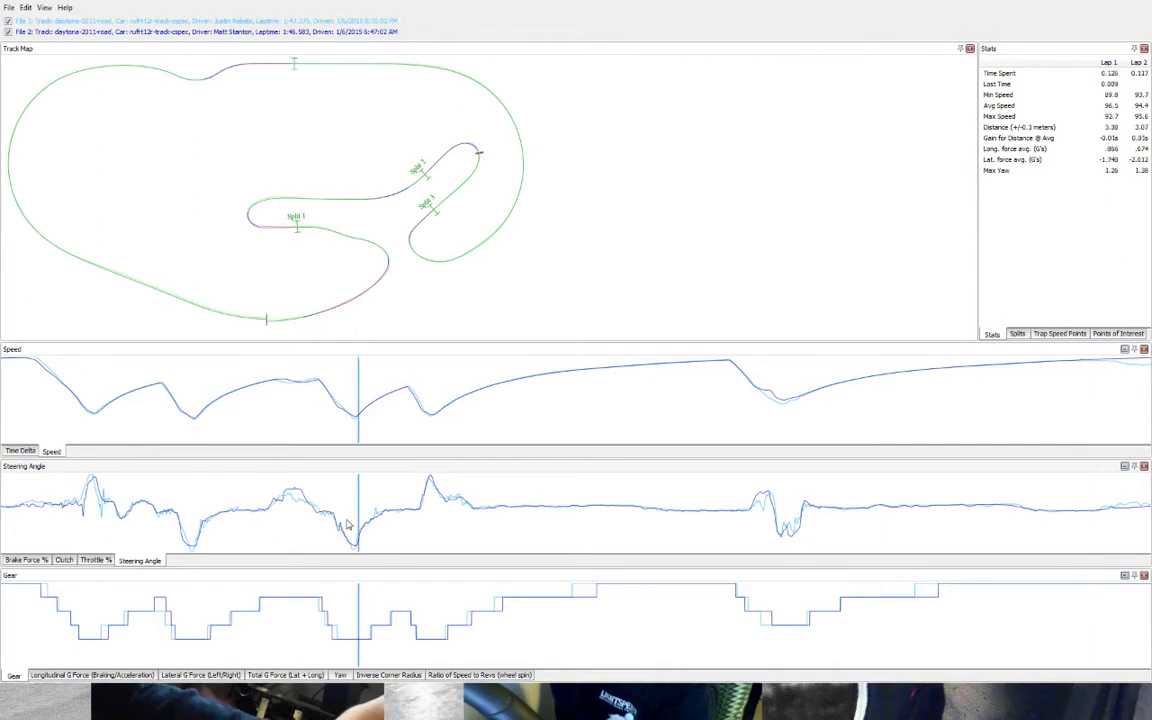
click(745, 525)
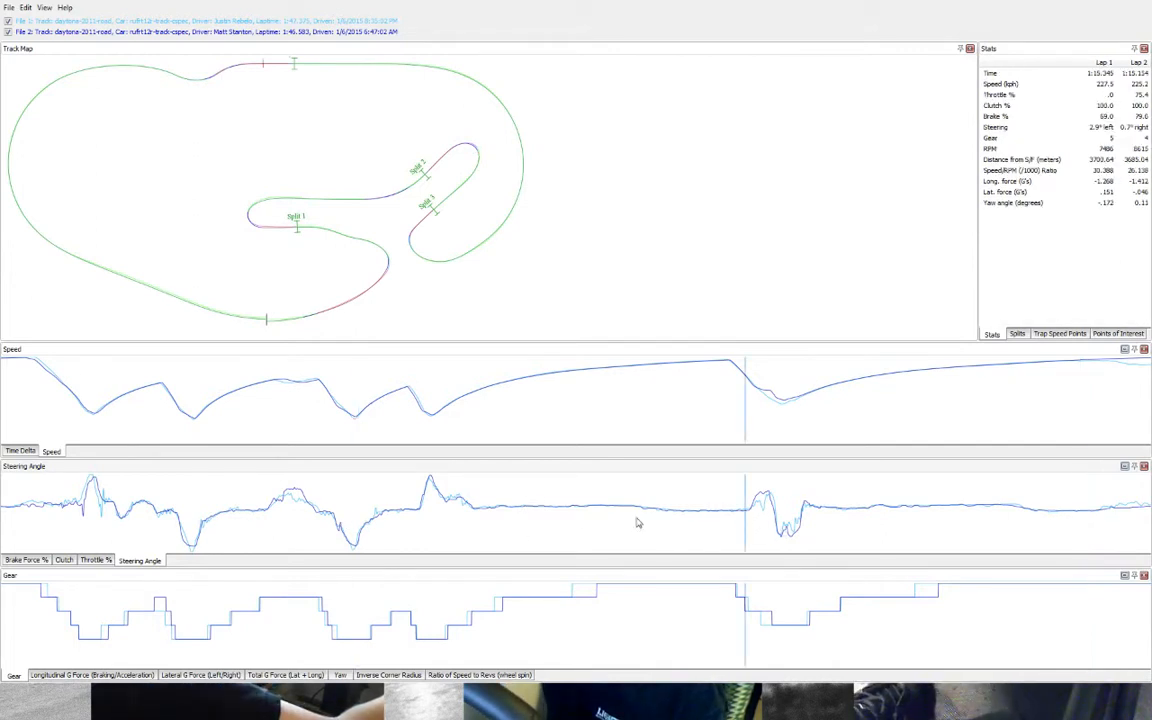
drag(750, 525, 805, 535)
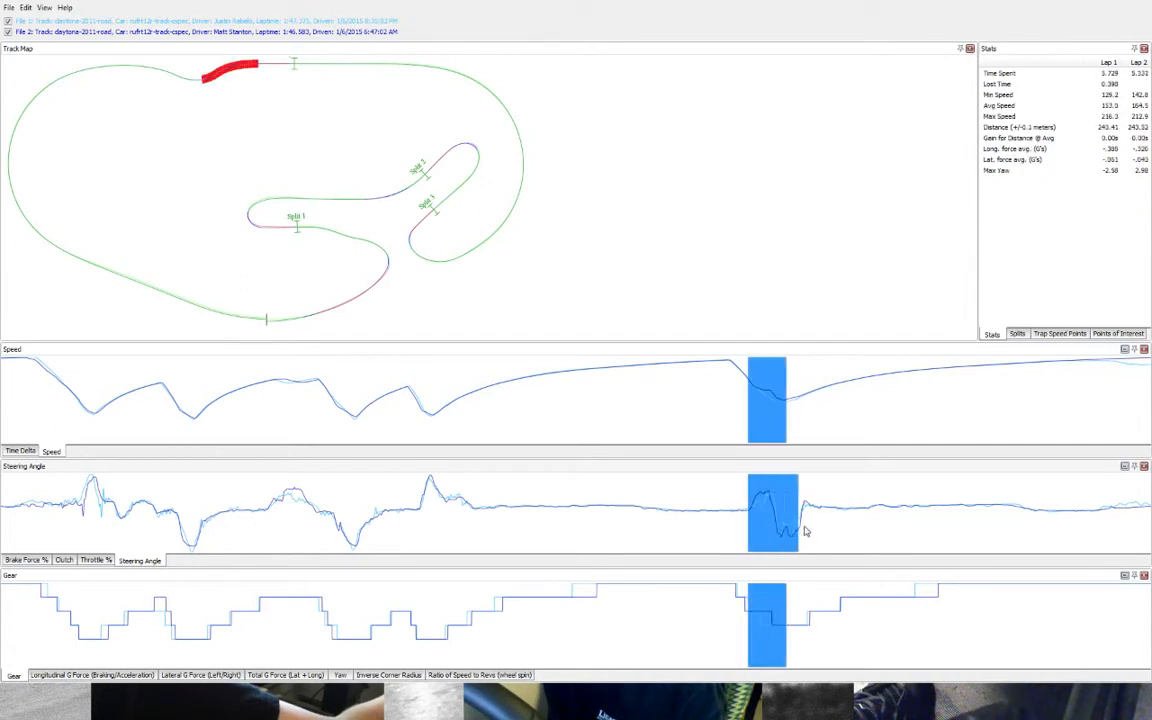
click(808, 538)
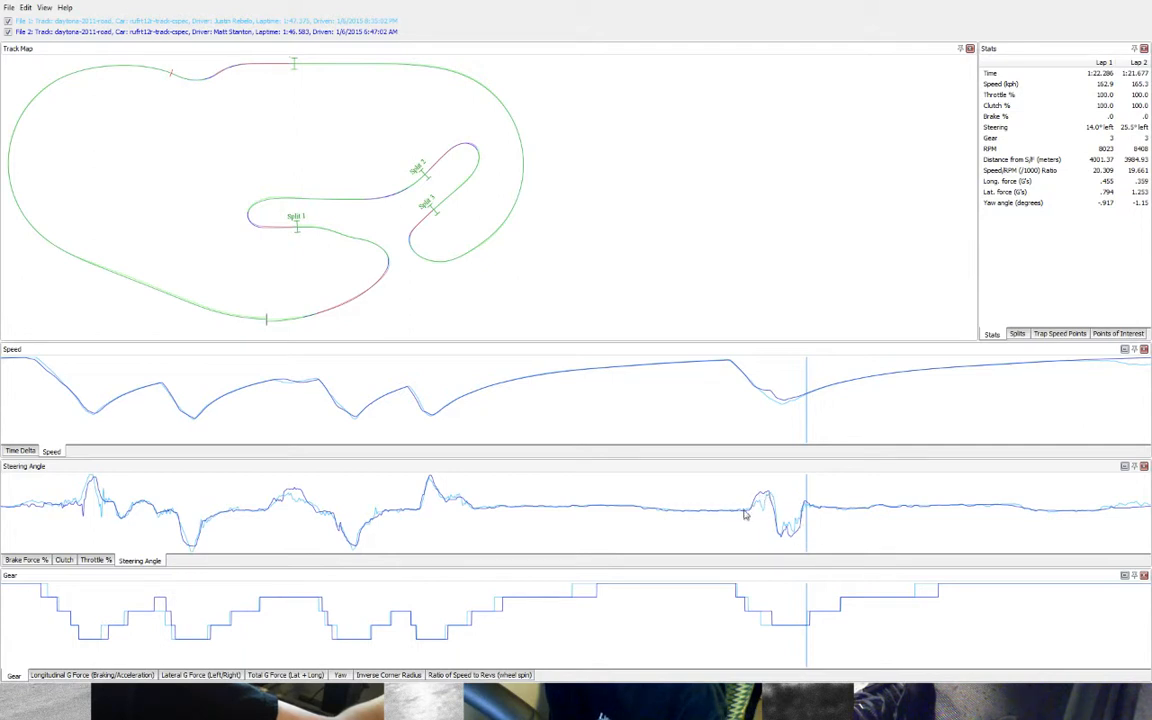
- Display the Brake Force % graph and measure both laps over the braking zone just after Split 1
click(30, 560)
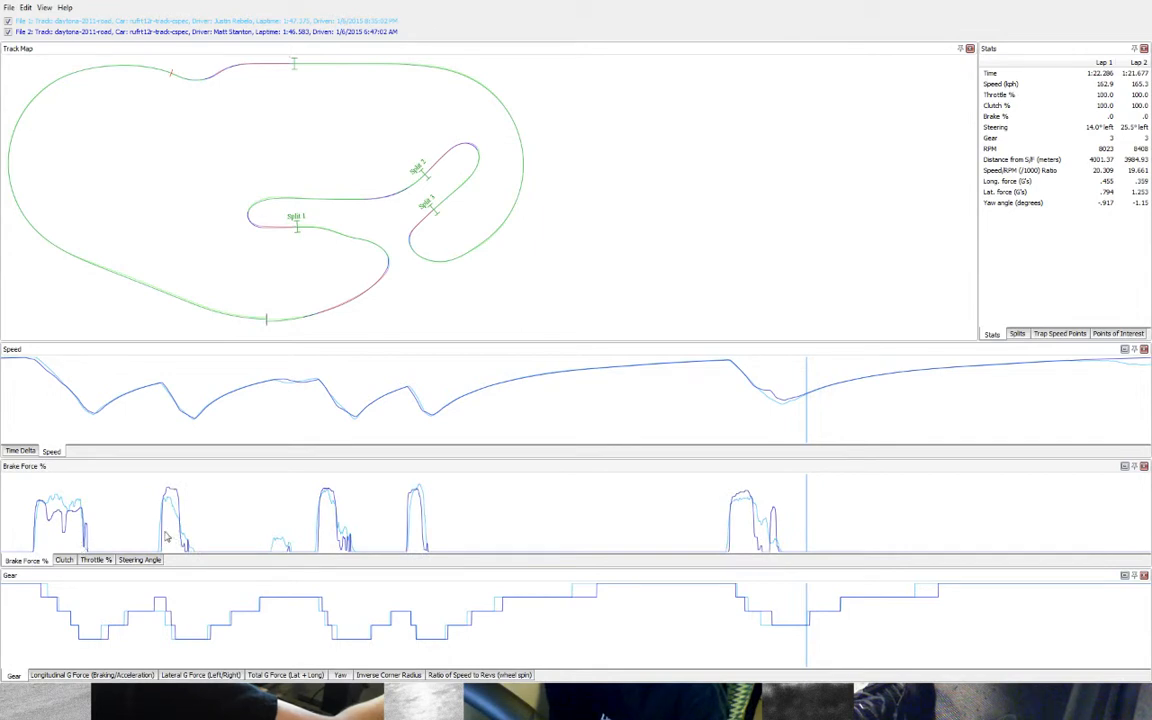
drag(162, 543, 185, 545)
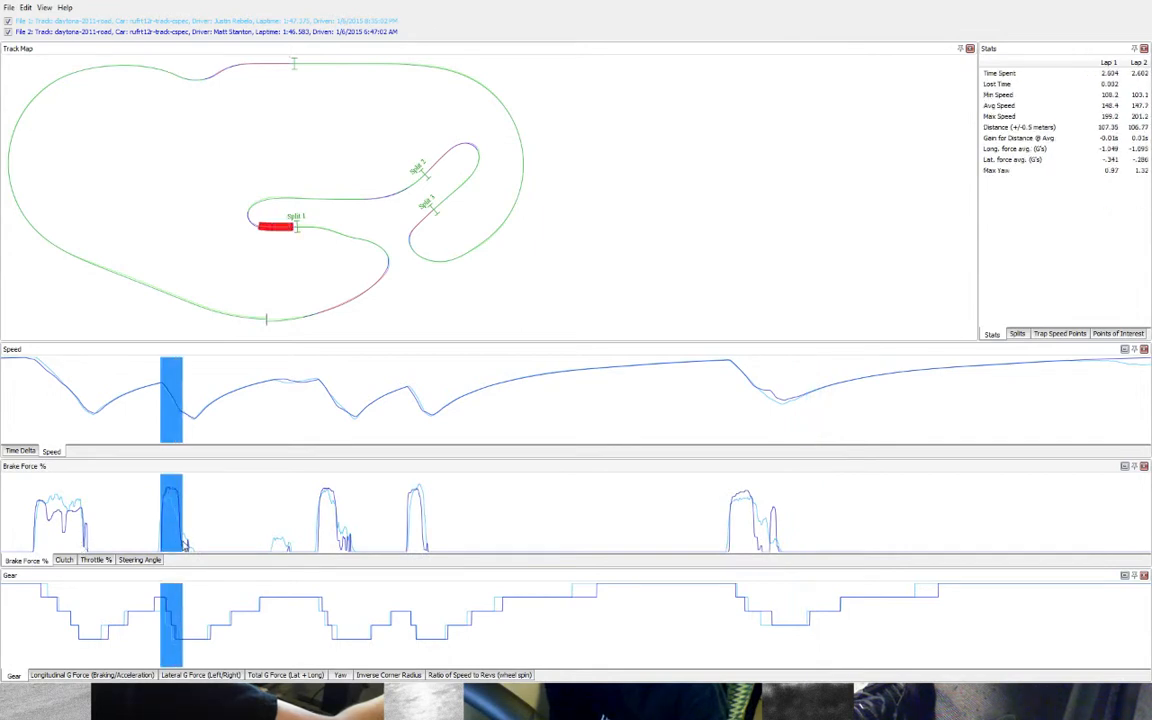
click(186, 545)
drag(167, 497, 176, 497)
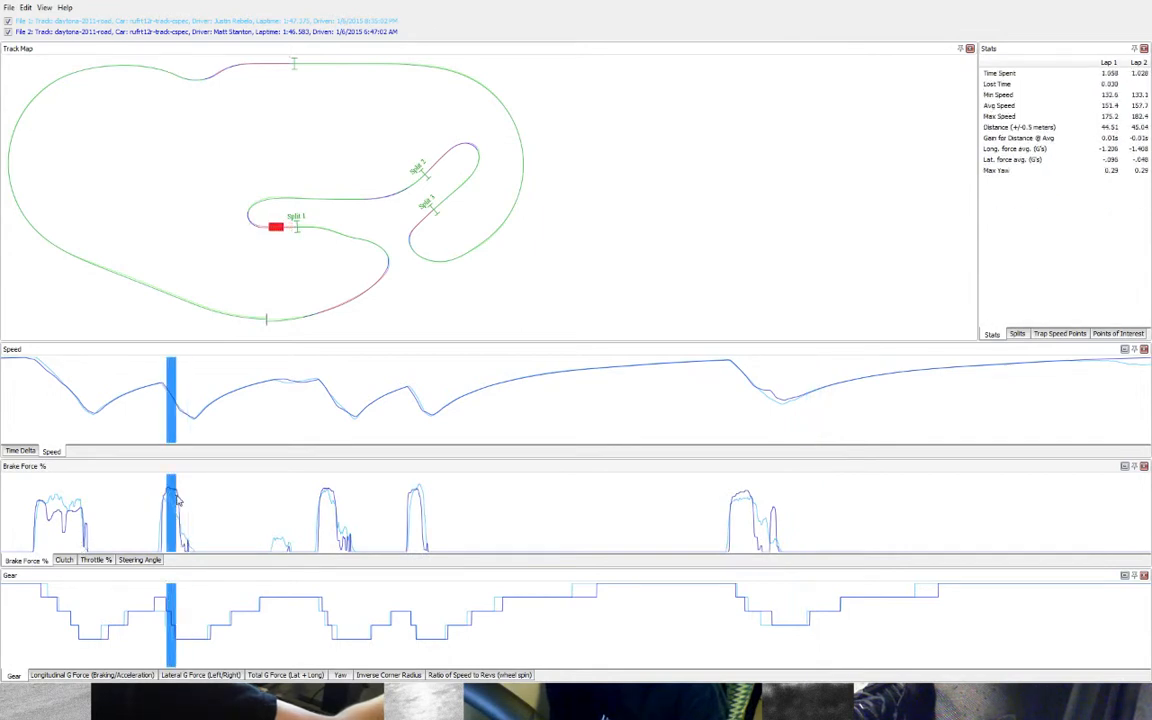
- Compare both laps' brake force in the braking zones after Split 2 and Split 3, and inspect the point just before Split 1
click(321, 510)
drag(327, 510, 337, 510)
click(409, 506)
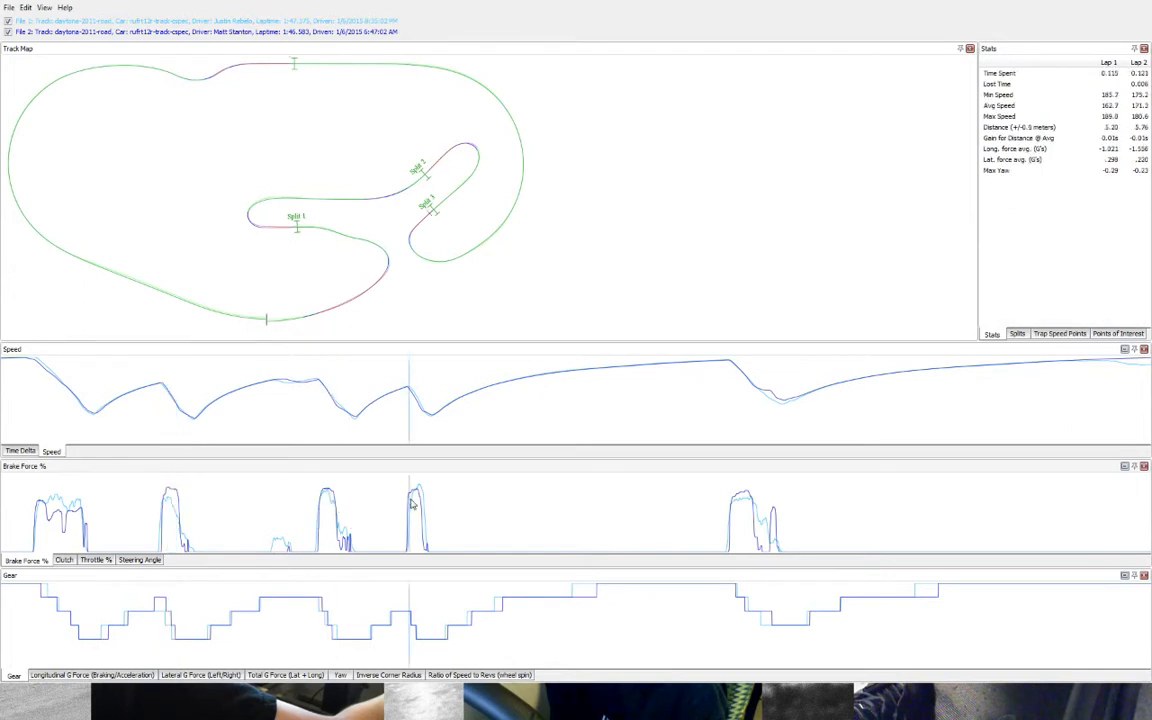
drag(409, 506, 420, 505)
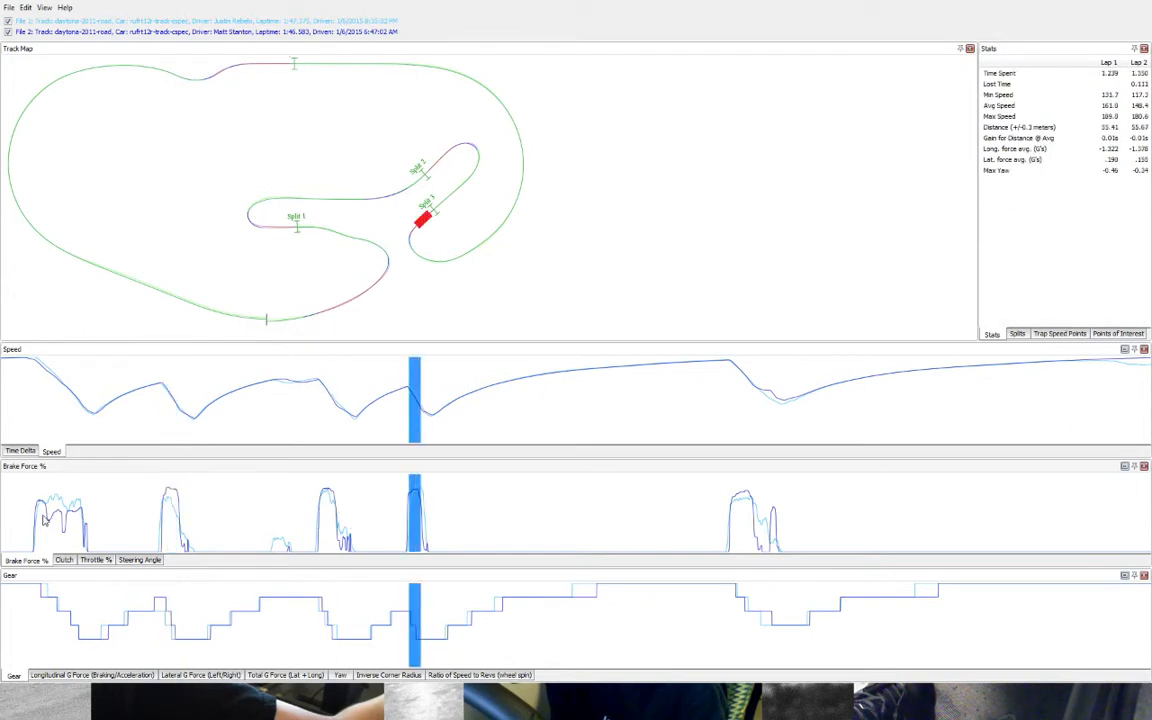
click(158, 440)
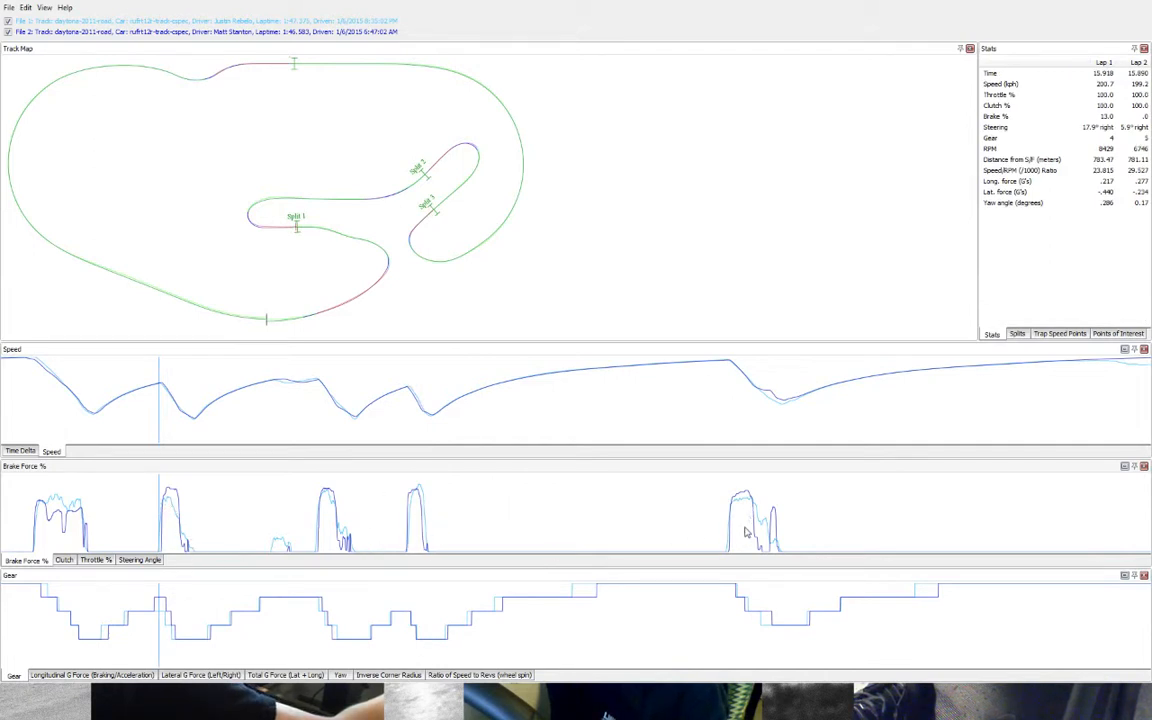
- Compare braking and speed through the back-straight chicane, and measure the lost time over the whole chicane
drag(736, 540, 771, 543)
click(781, 545)
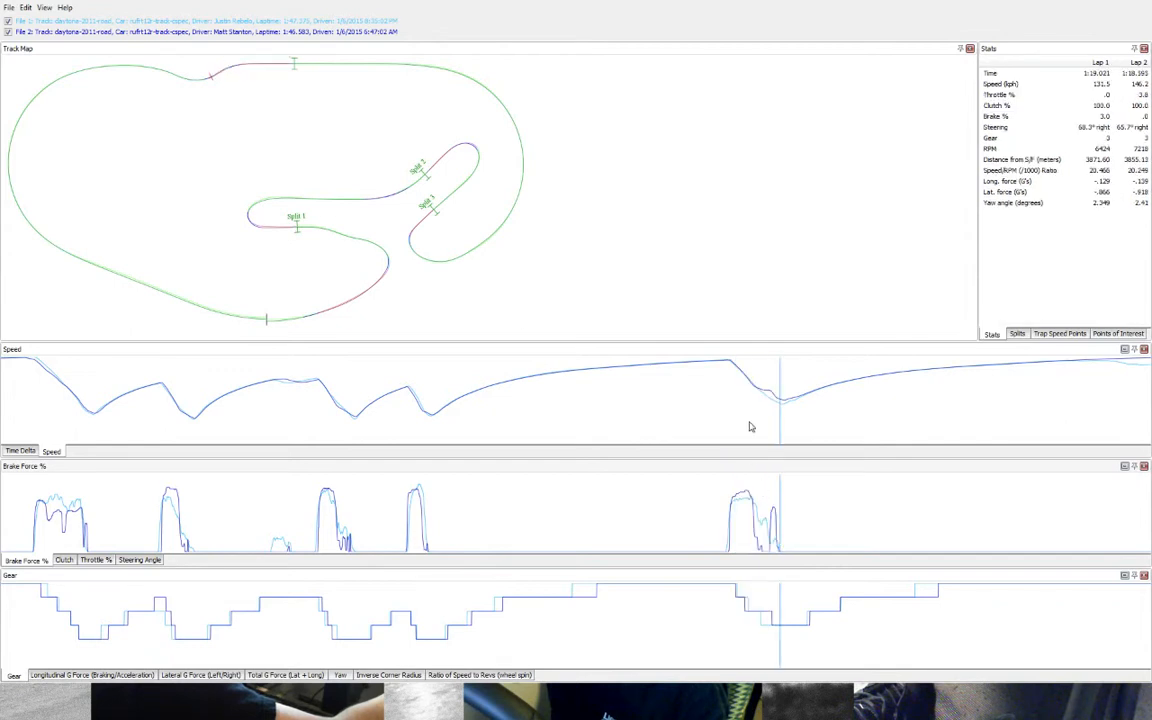
click(763, 388)
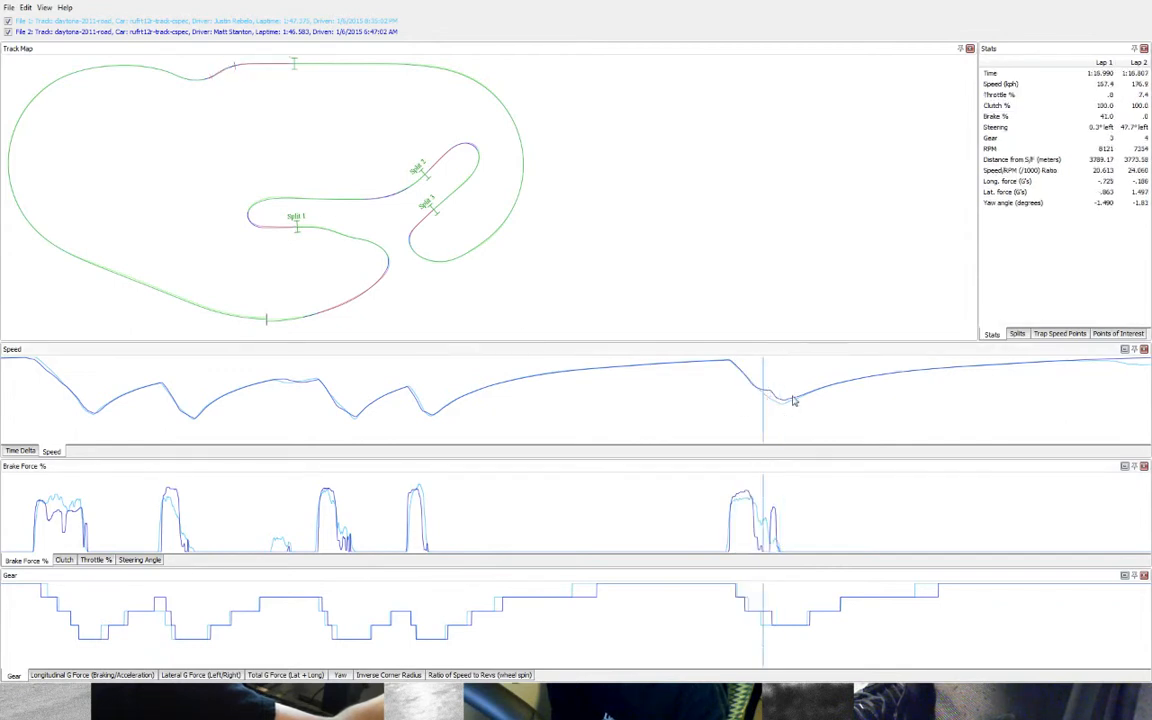
drag(737, 405, 817, 452)
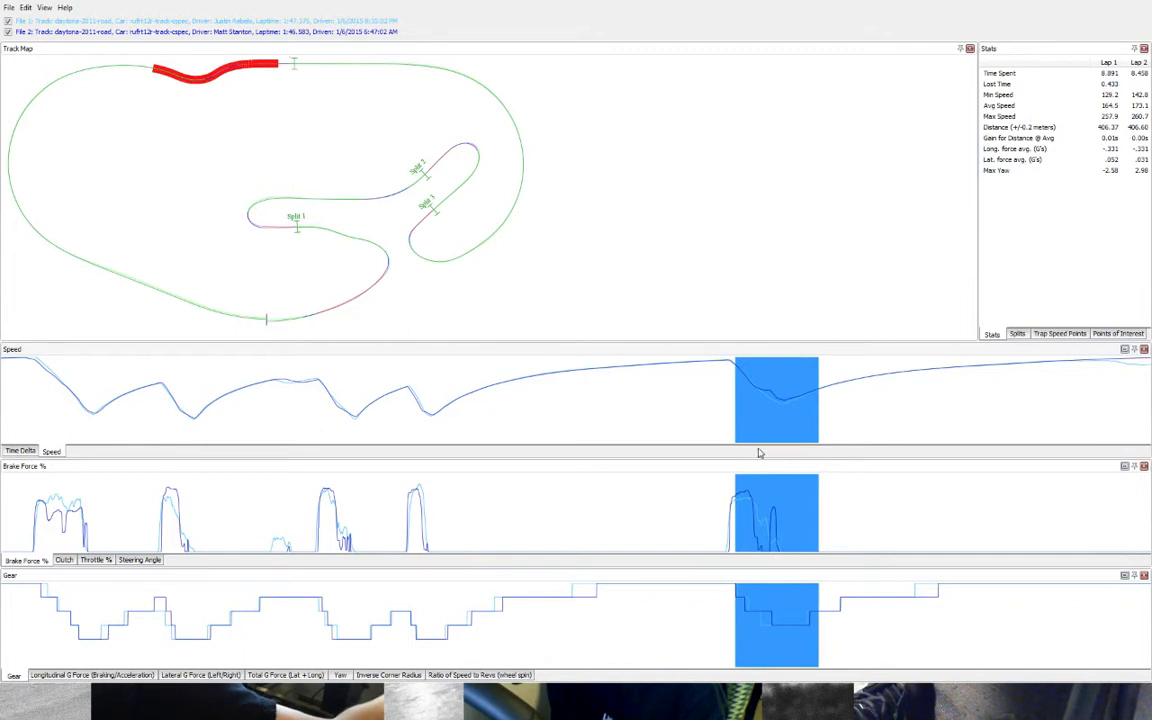
- Inspect braking into the first corner, and use the Throttle % graph to measure the exit of the corner after Split 3
click(43, 513)
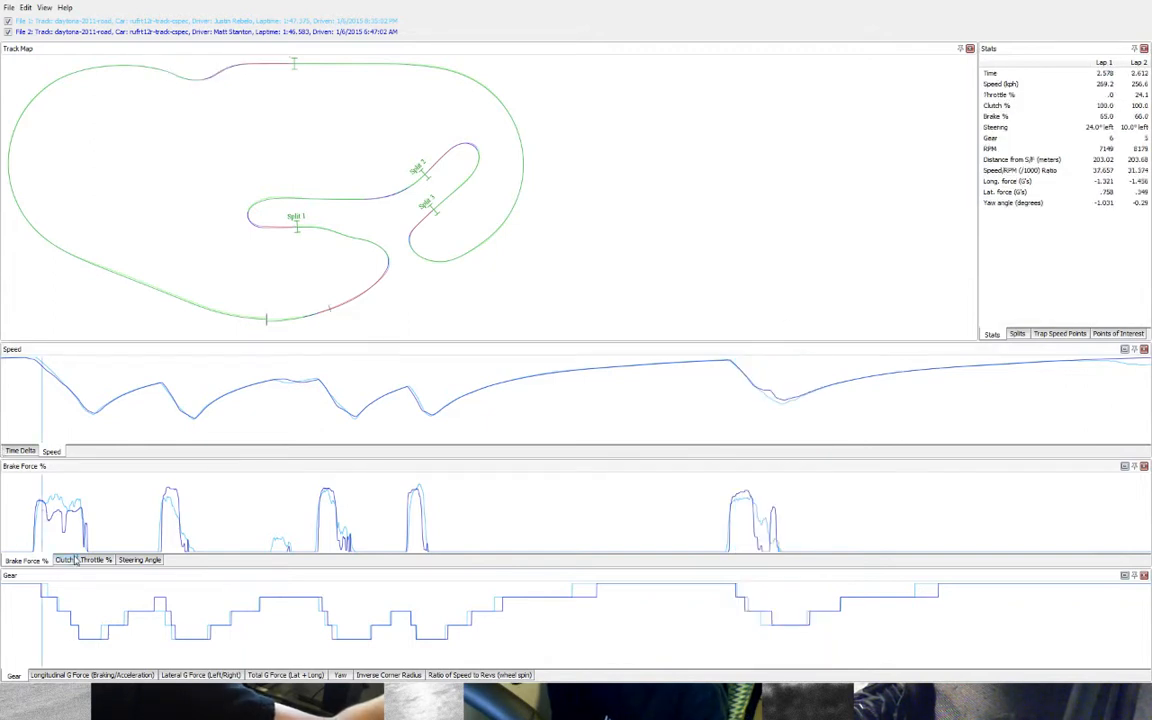
click(96, 560)
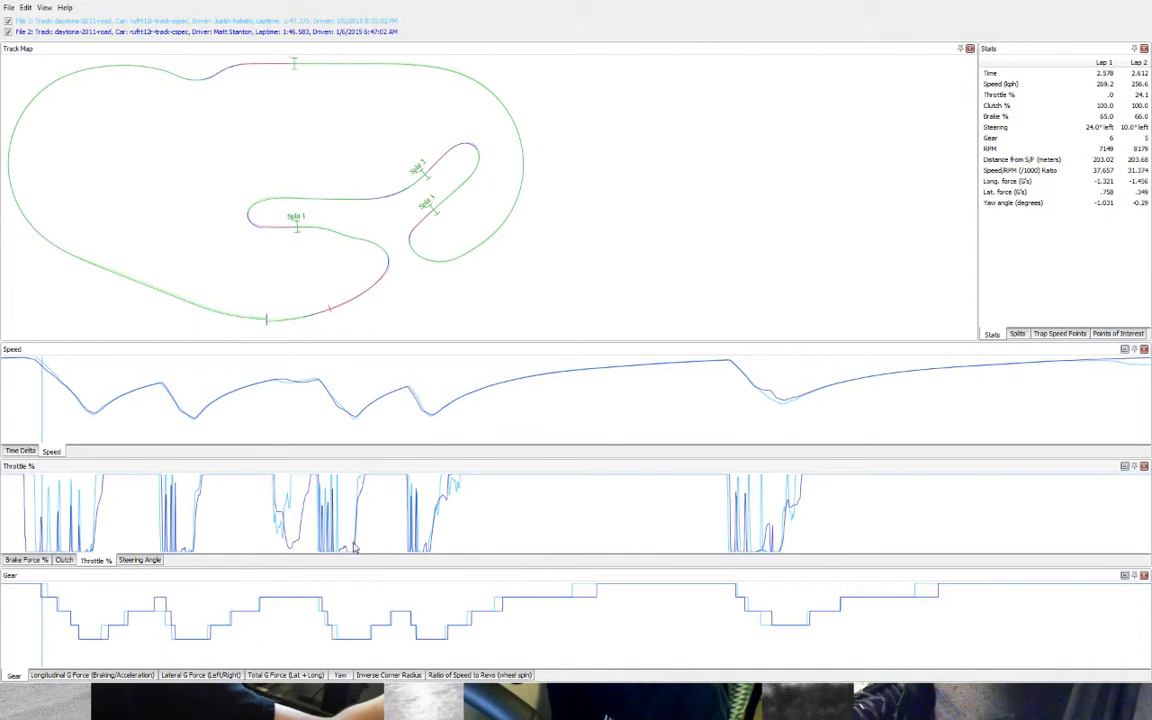
drag(430, 536, 466, 544)
mouse_move(450, 498)
mouse_down()
mouse_move(460, 490)
mouse_move(432, 505)
mouse_up()
click(460, 499)
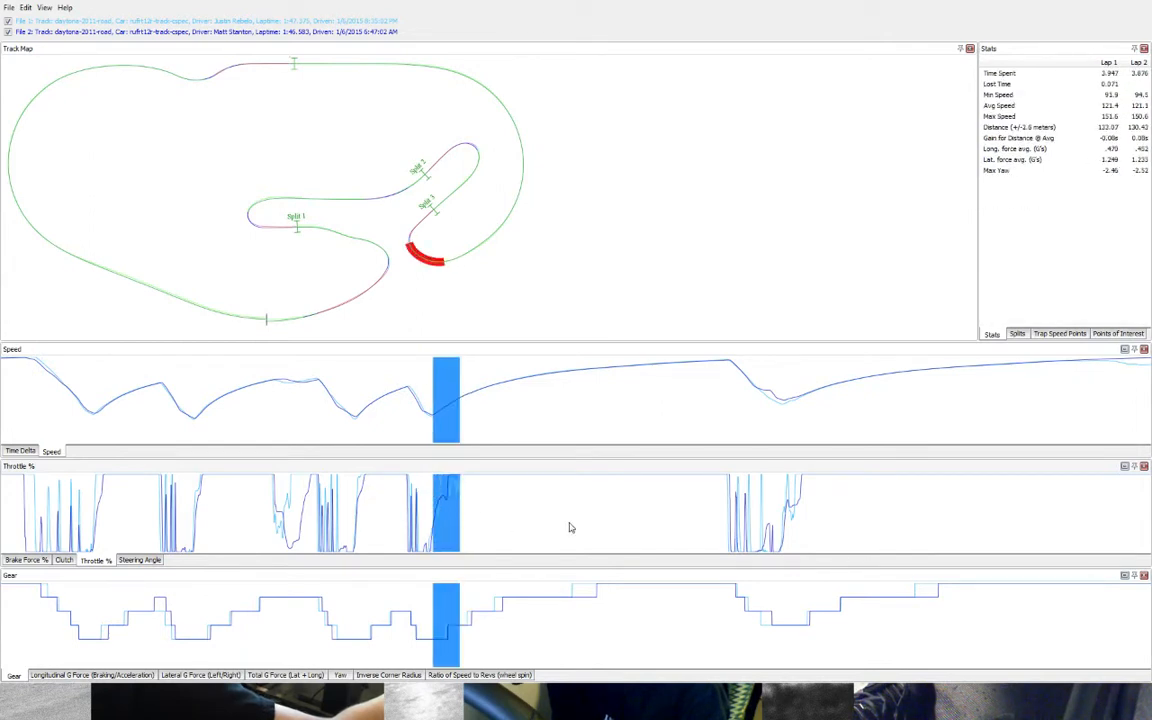
- Compare both laps' throttle application at several points on the exit of the back-straight chicane
mouse_move(783, 522)
mouse_down()
mouse_move(810, 525)
mouse_move(787, 526)
mouse_move(787, 511)
mouse_move(797, 526)
mouse_up()
click(797, 524)
click(790, 512)
click(787, 519)
click(792, 525)
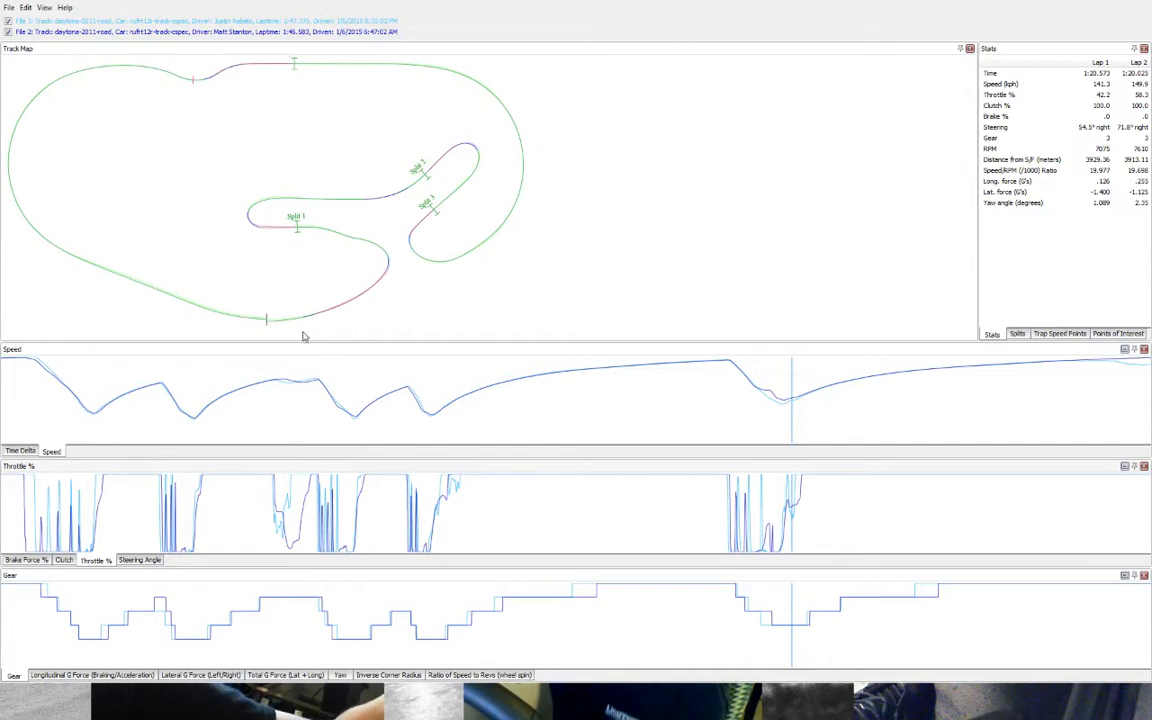
- Display the Steering Angle graph again, and compare gears at the chicane entry and the upshift on the first banking
click(30, 561)
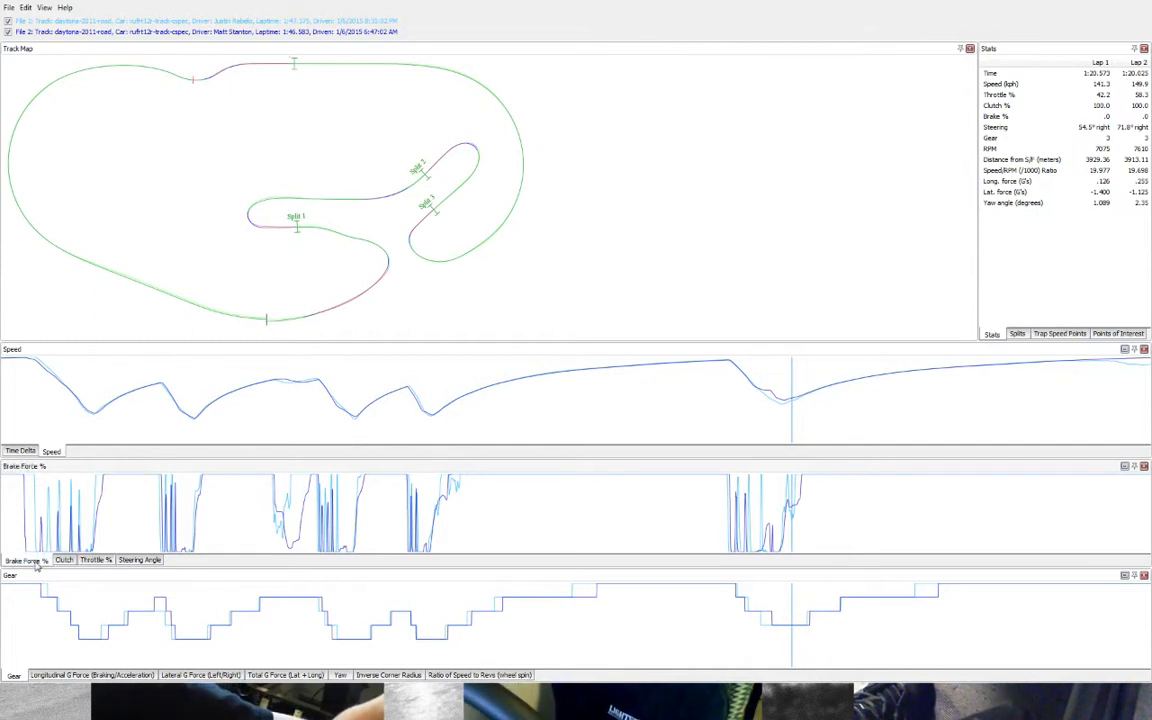
click(141, 560)
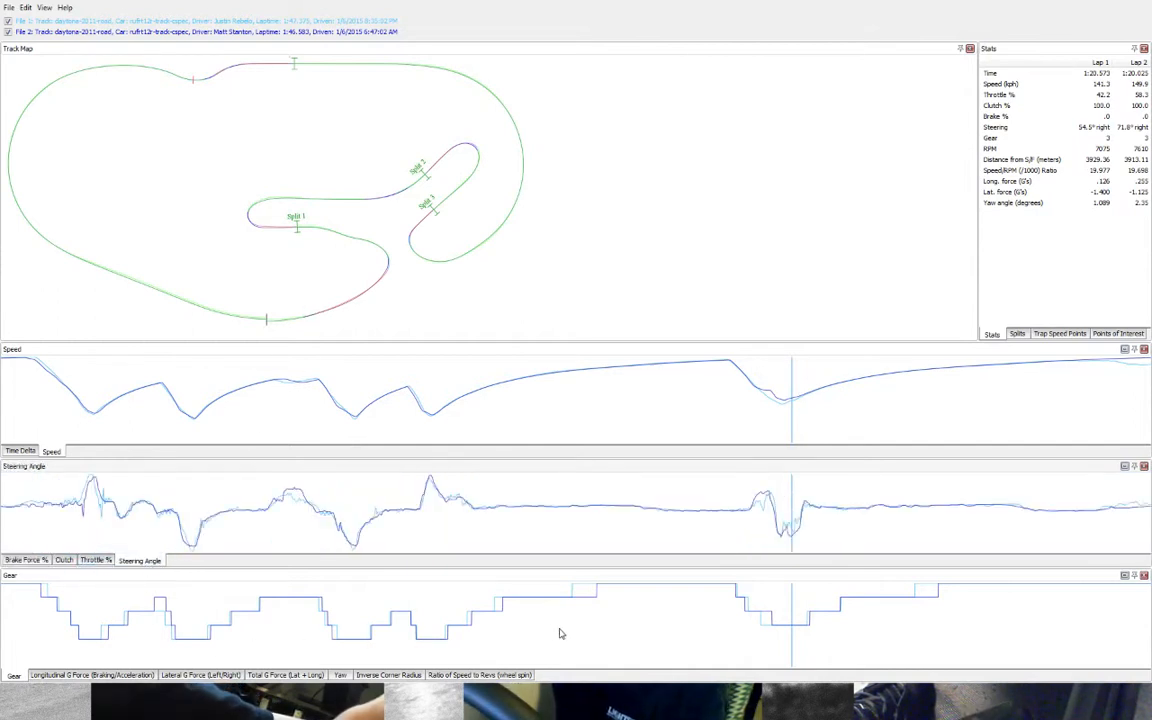
click(758, 632)
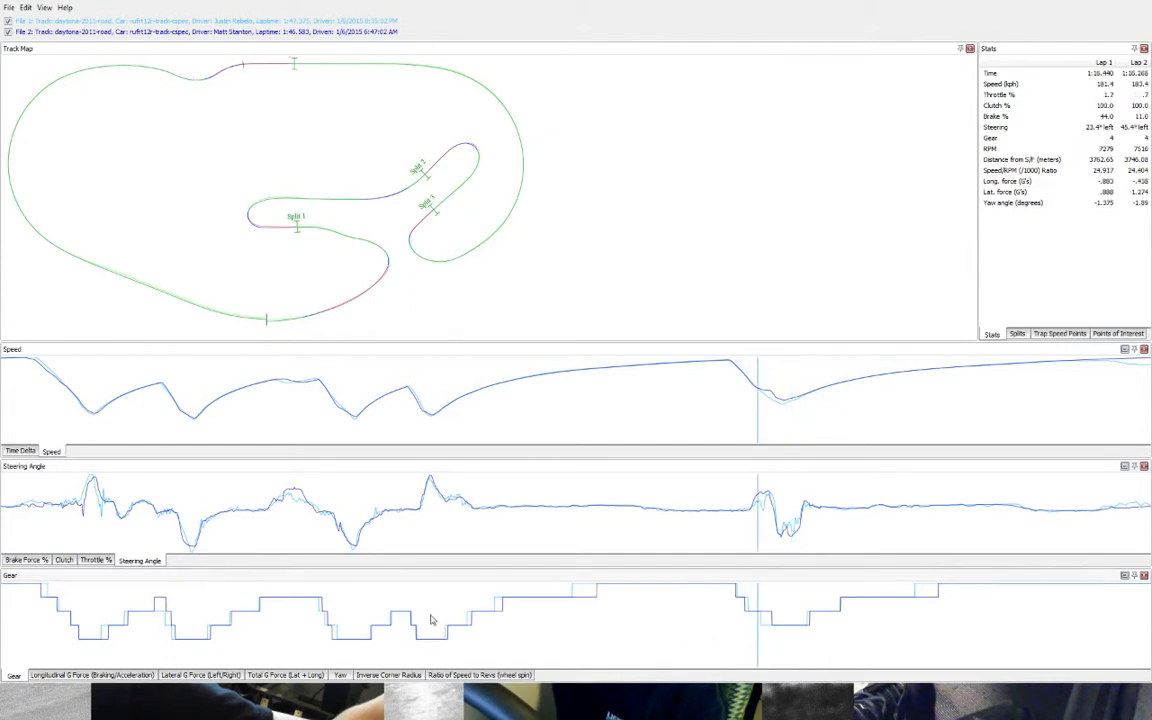
click(571, 604)
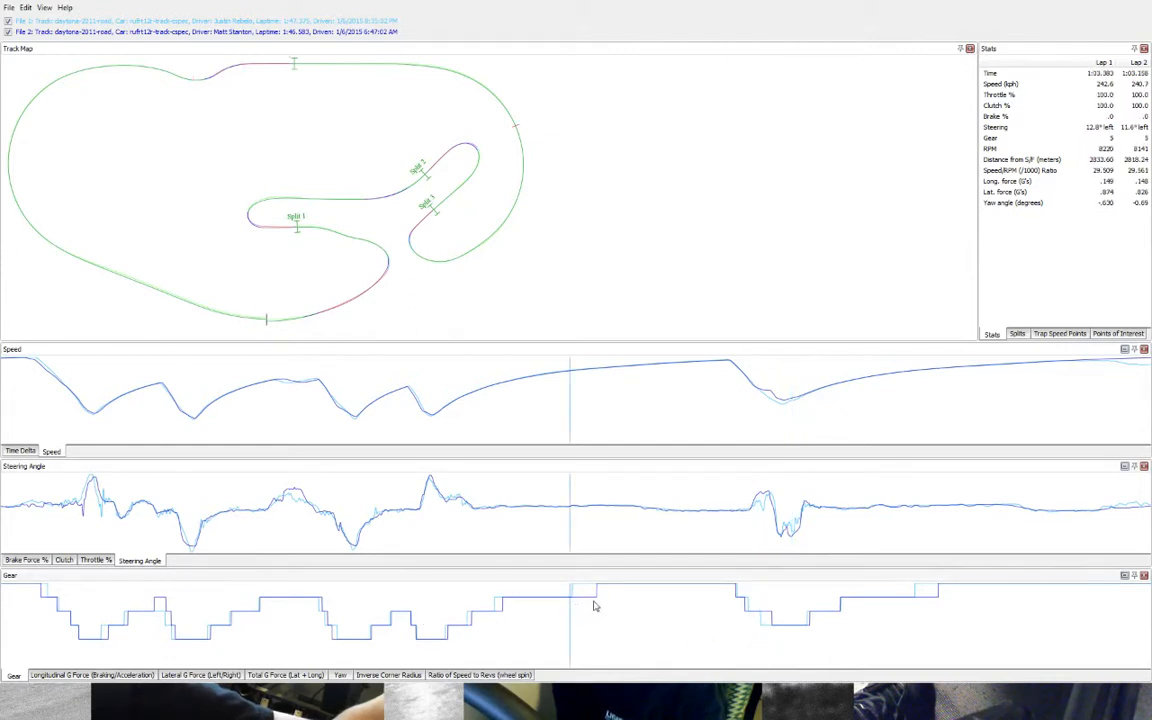
click(570, 607)
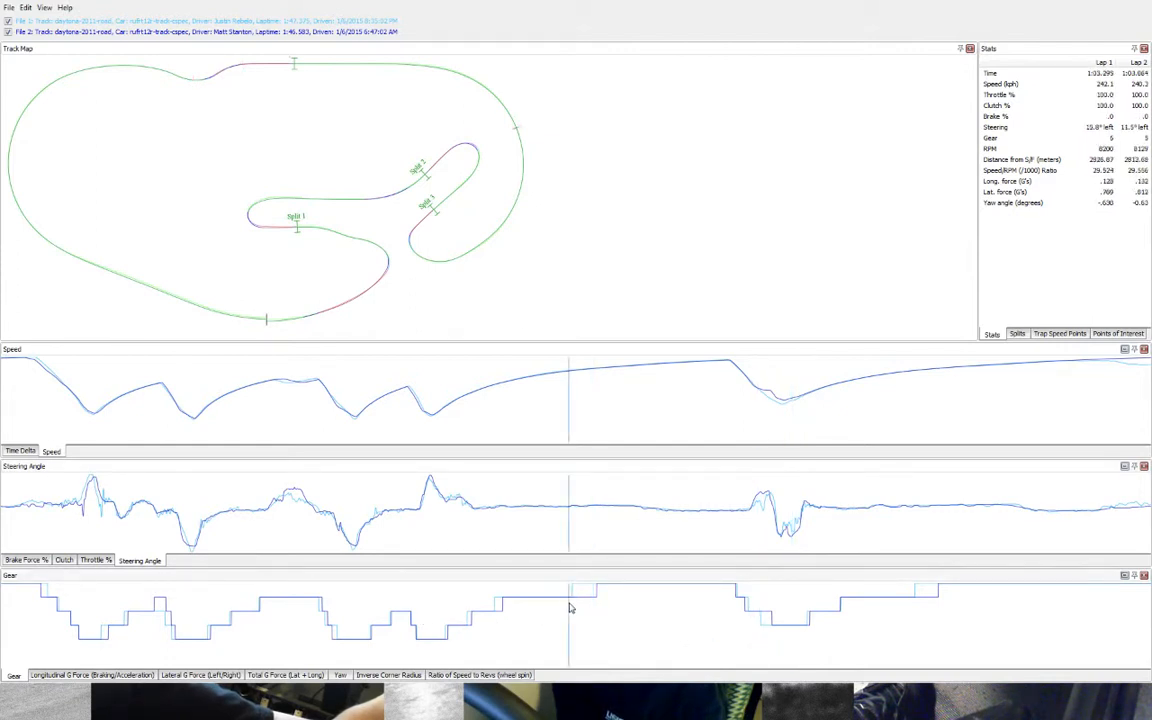
- Compare gears inside the chicane and the upshift points on the banking after it on the Gear graph
click(764, 630)
click(821, 541)
click(913, 506)
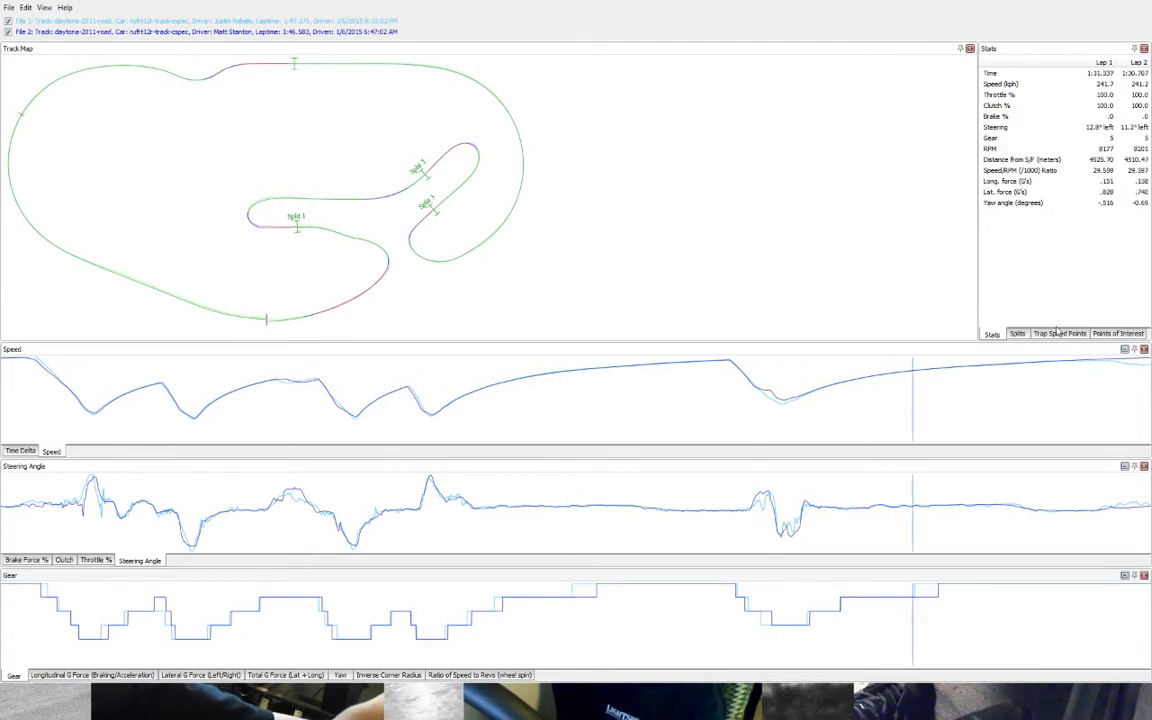
click(940, 621)
click(937, 621)
click(935, 621)
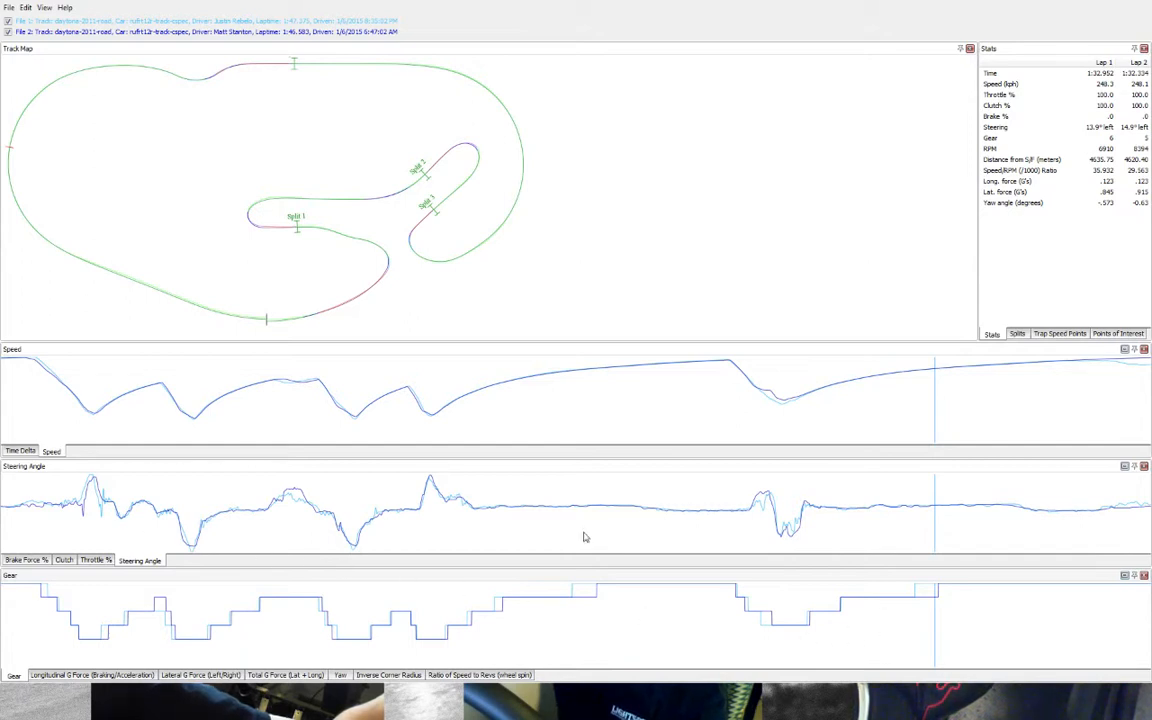
- Measure the last stretch before the start/finish line, inspect a point at its beginning, and clear the selection
drag(1107, 522, 1150, 522)
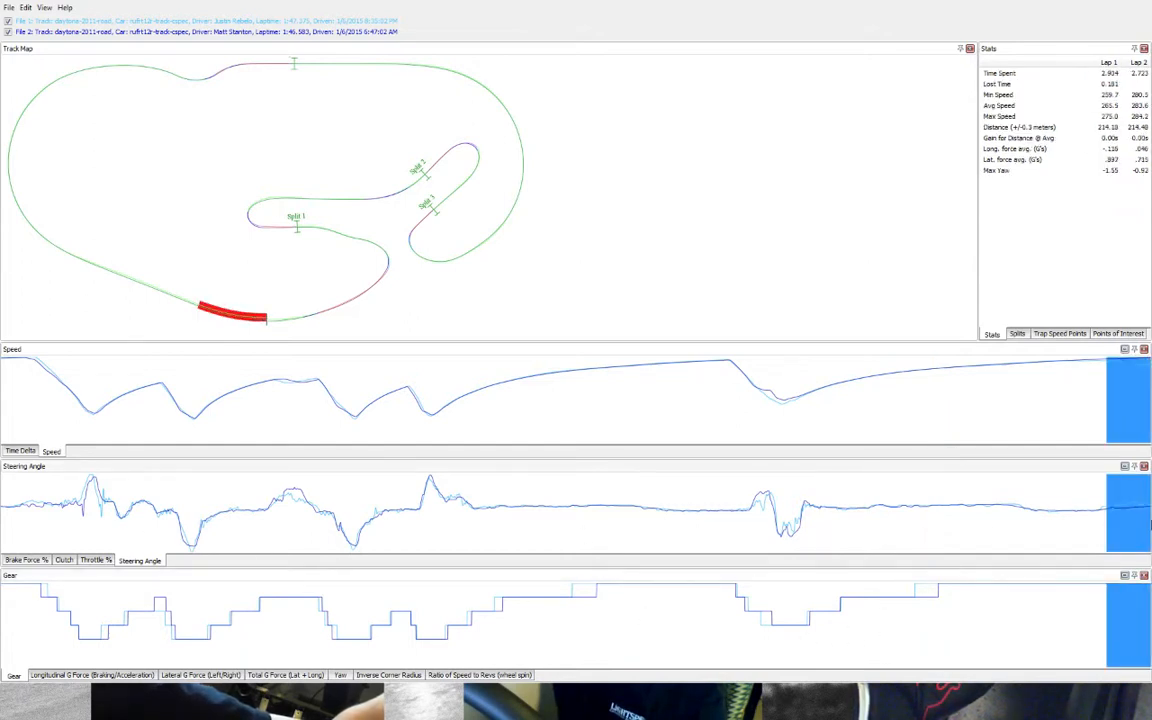
click(1112, 395)
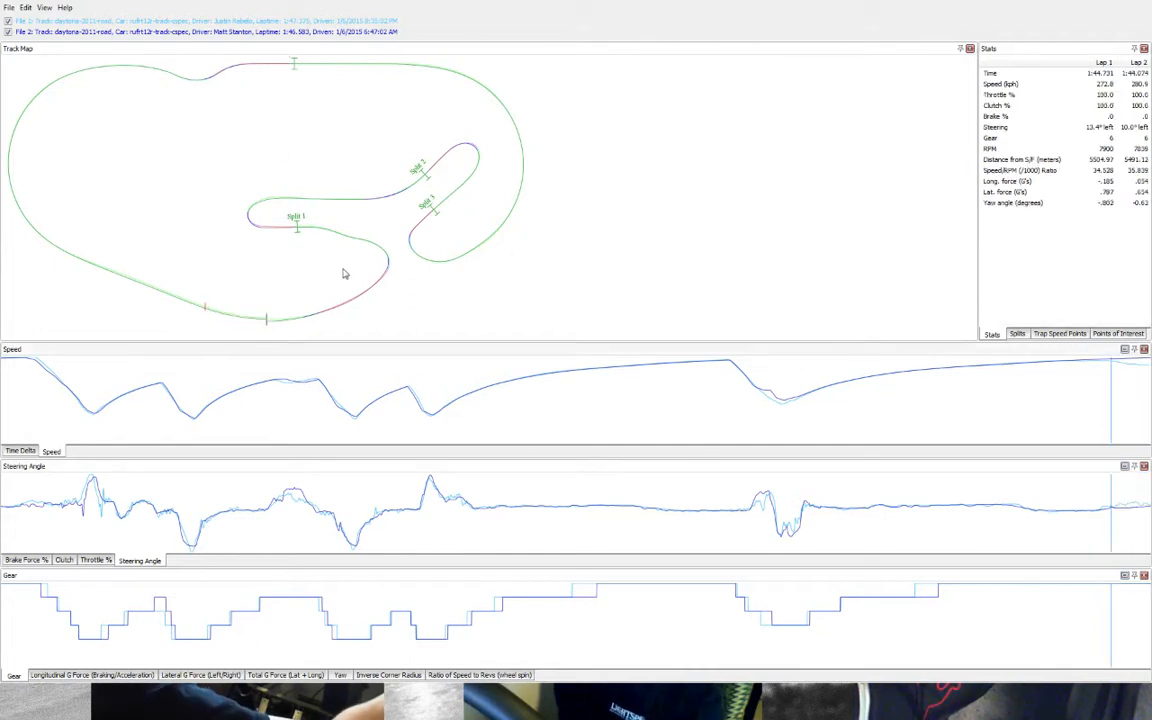
drag(375, 287, 477, 270)
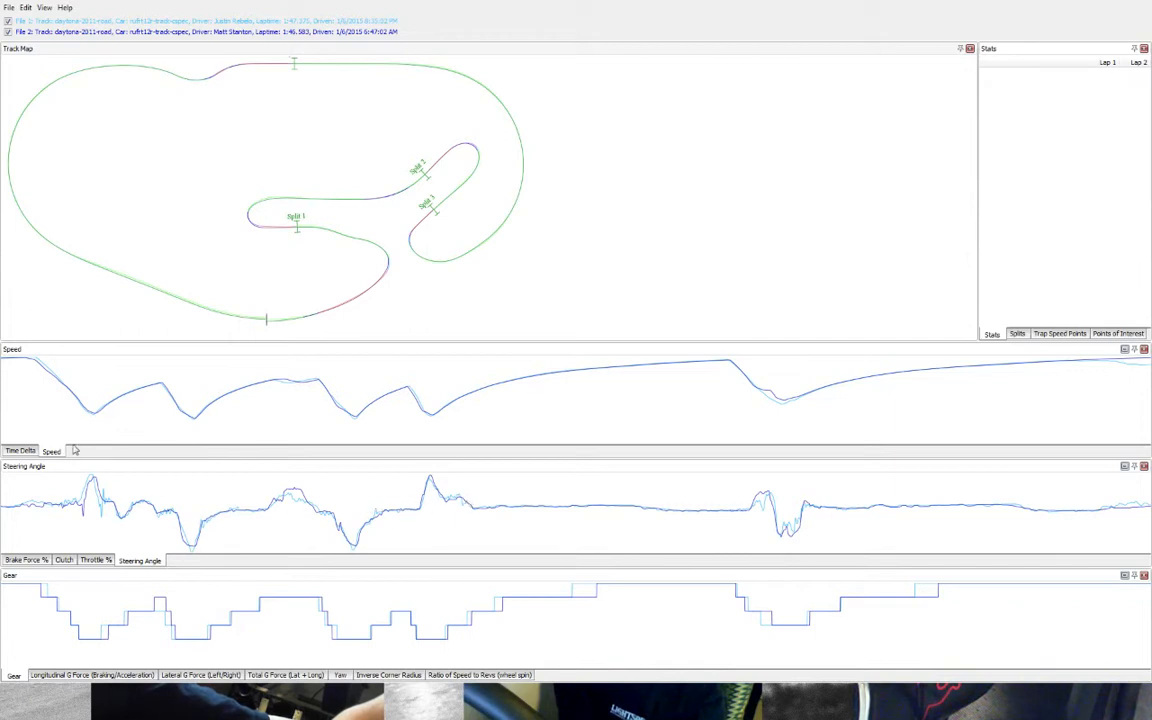
- Replace lap 1 with the same driver's 1:46.993 Qualify lap from 1/7/2015 in the rufrt12r-track-cspec
click(9, 7)
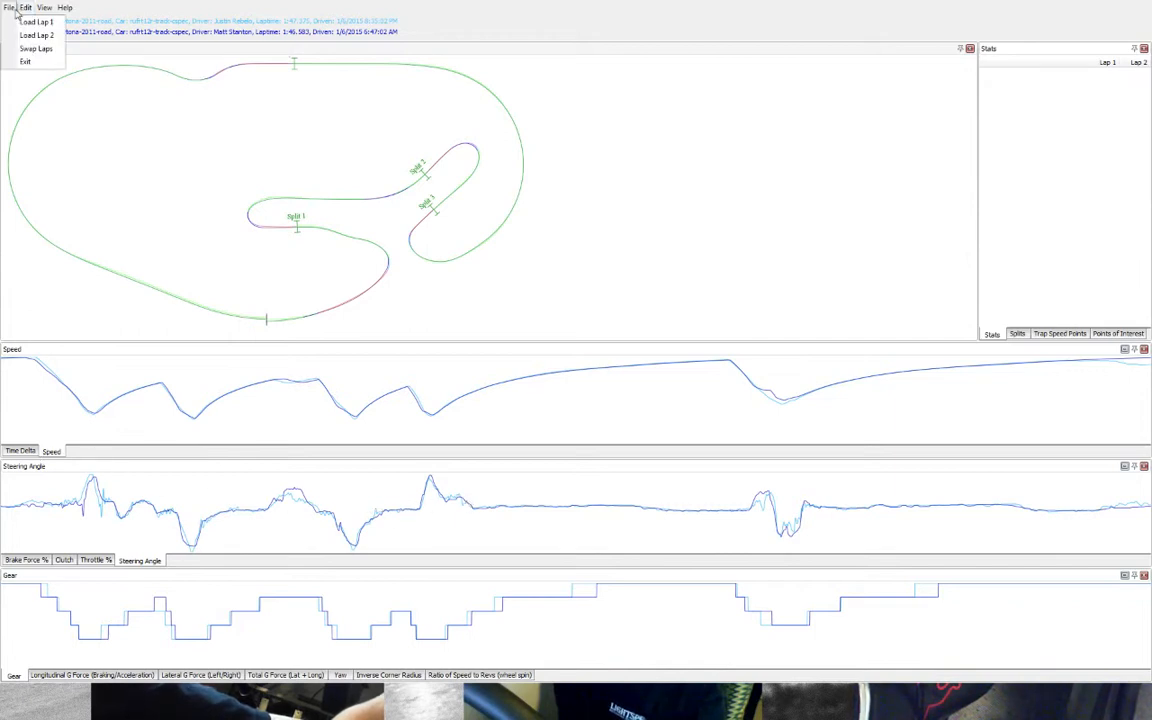
click(13, 24)
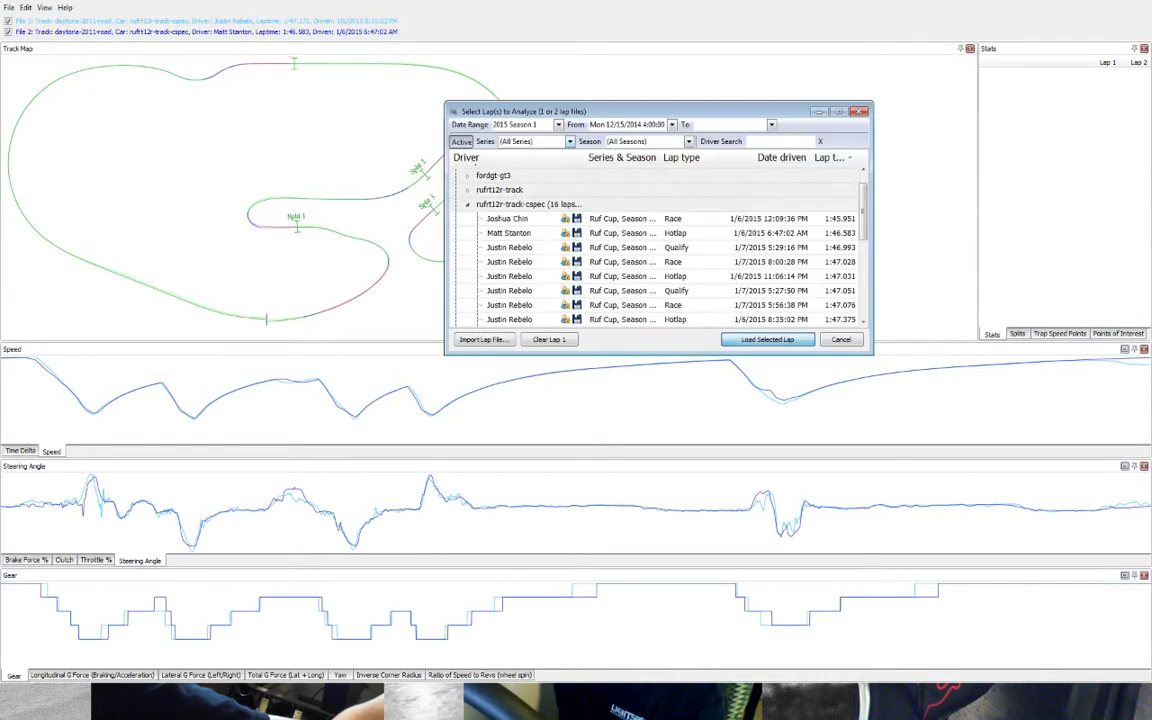
click(620, 238)
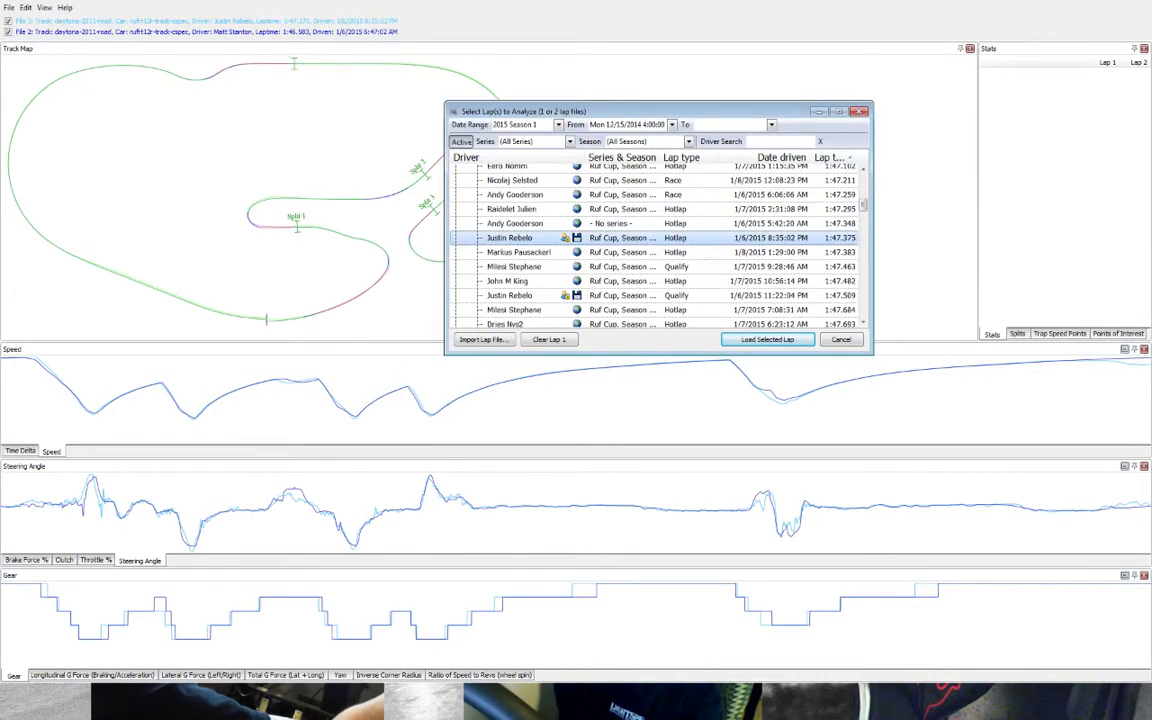
scroll(620, 224, up, 3)
scroll(620, 238, up, 1)
click(620, 252)
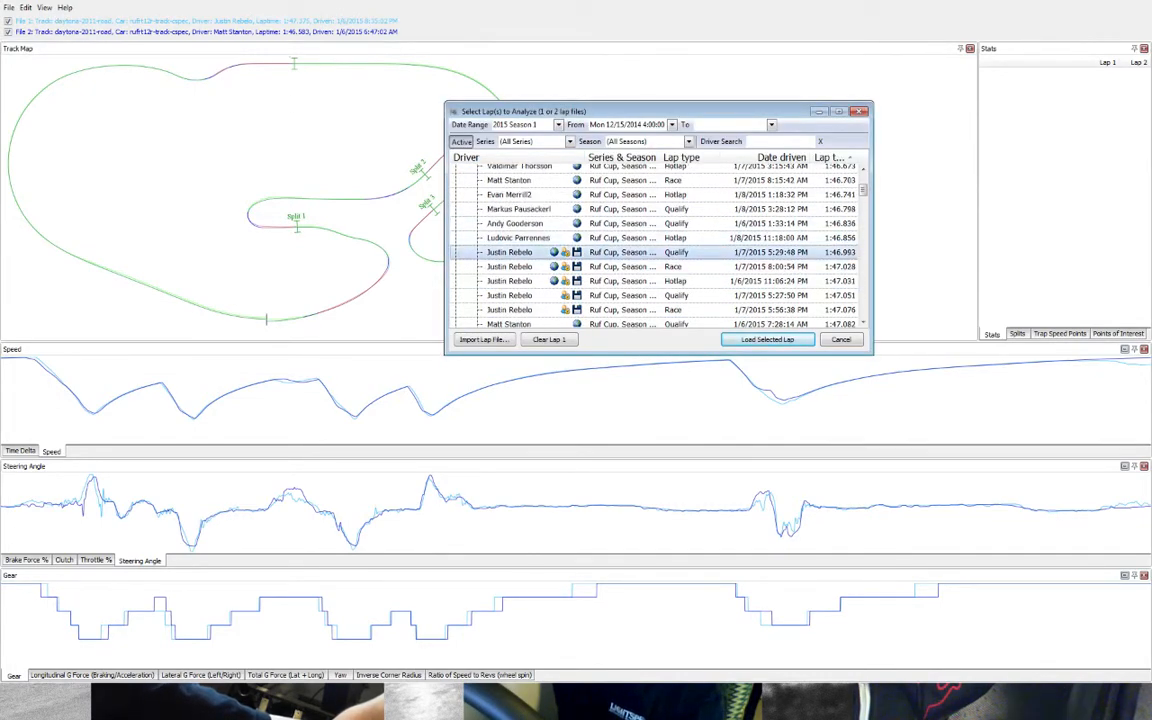
click(768, 339)
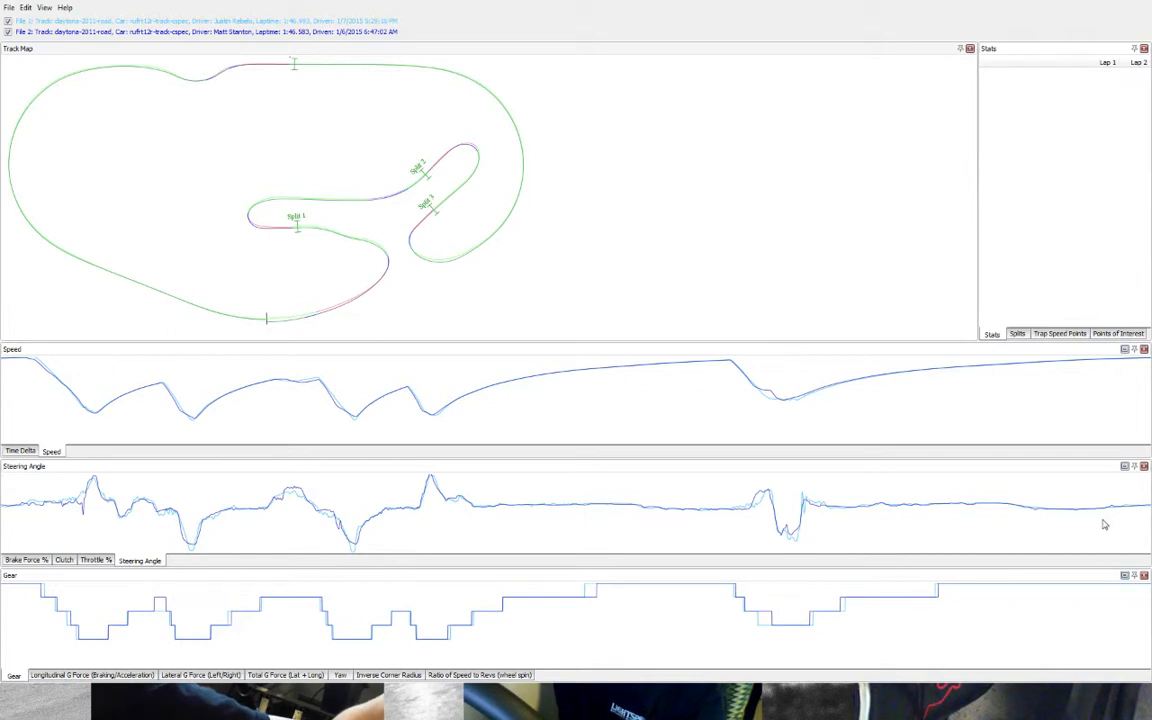
- Compare the two laps' steering at several points on the last stretch before the start/finish line
click(1104, 524)
drag(1107, 525, 1151, 532)
click(1117, 538)
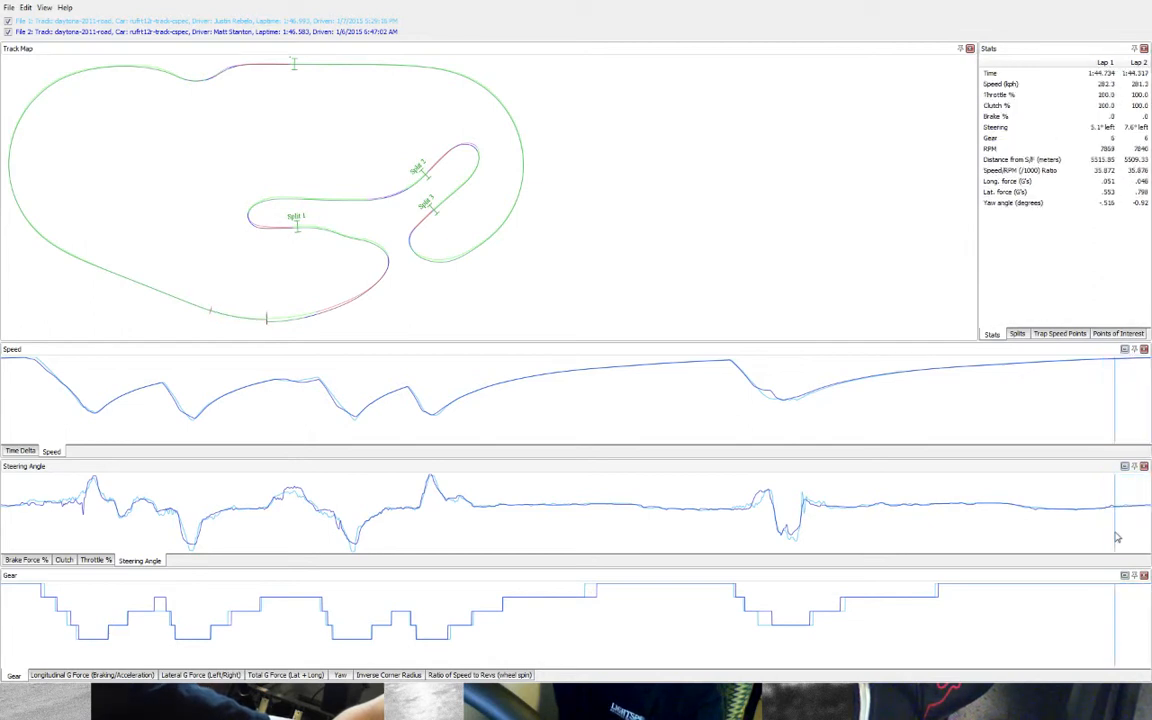
click(1114, 531)
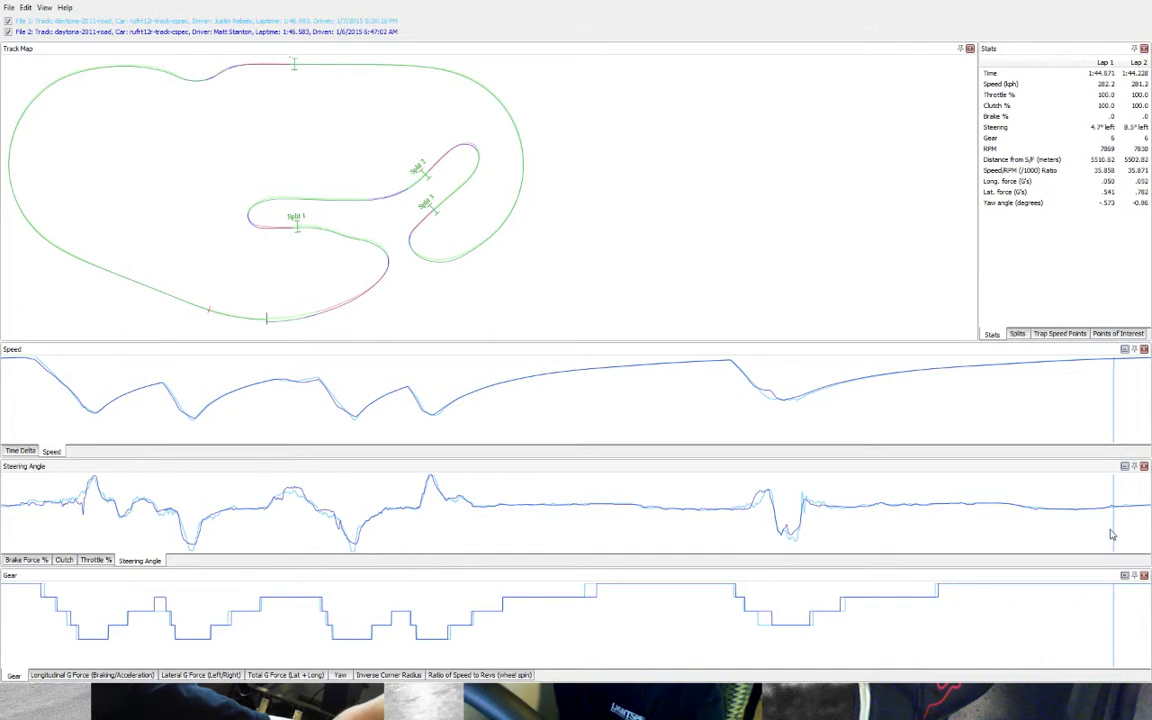
drag(1111, 535, 1146, 537)
click(1147, 538)
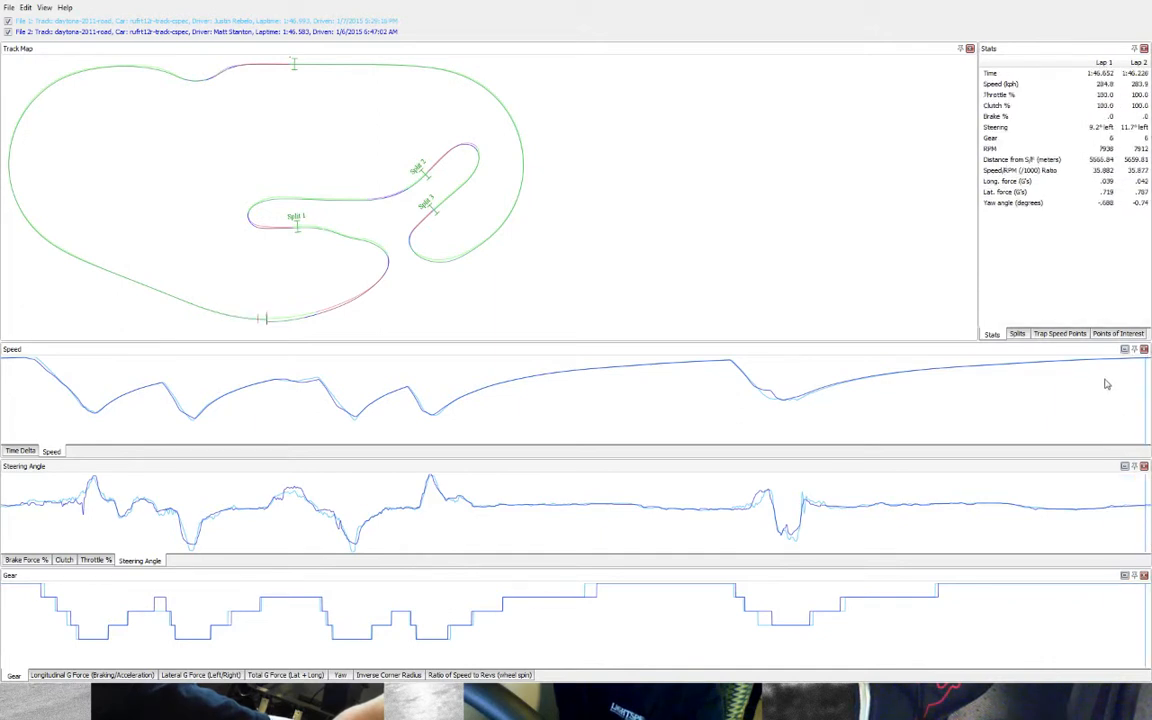
- Measure the time lost over the final stretch up to the start/finish line on the Speed graph, trying slightly different start points
drag(1098, 376, 1150, 405)
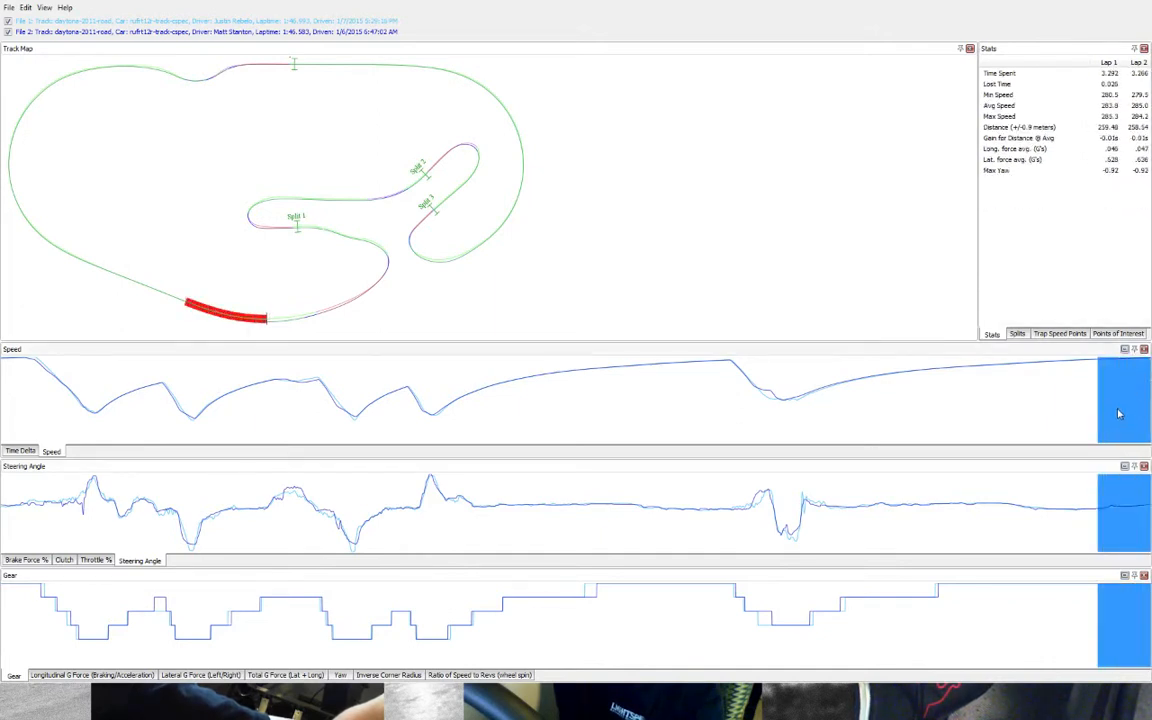
click(1112, 411)
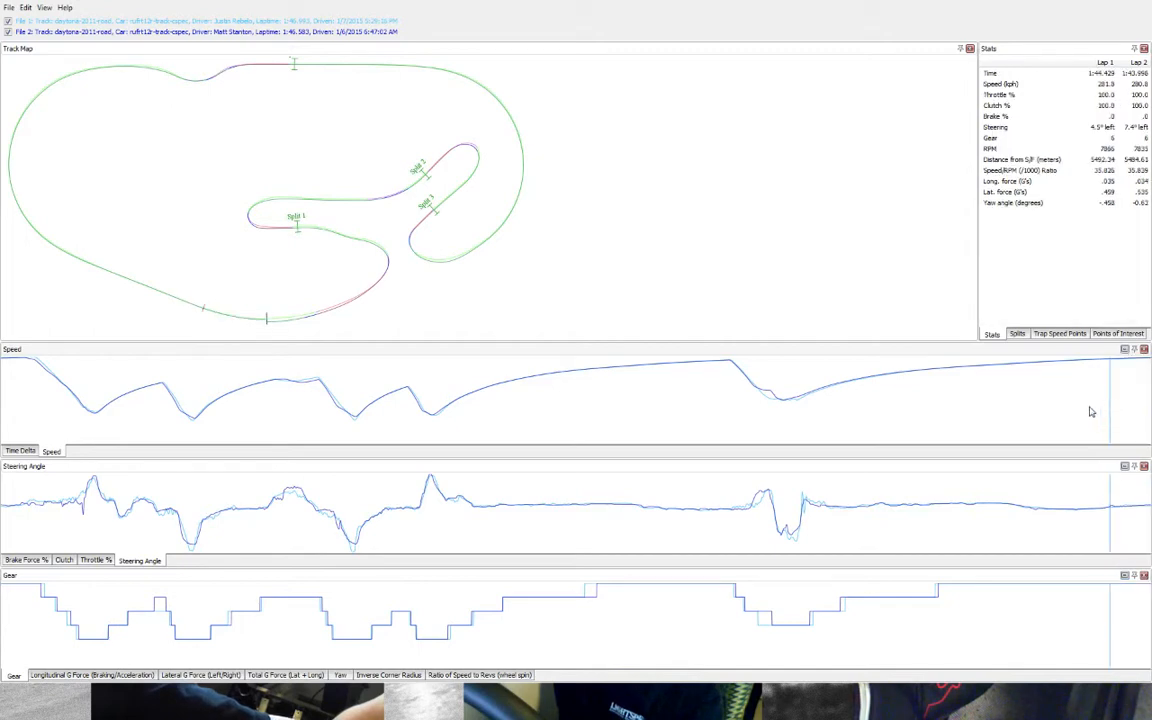
drag(1088, 406, 1150, 413)
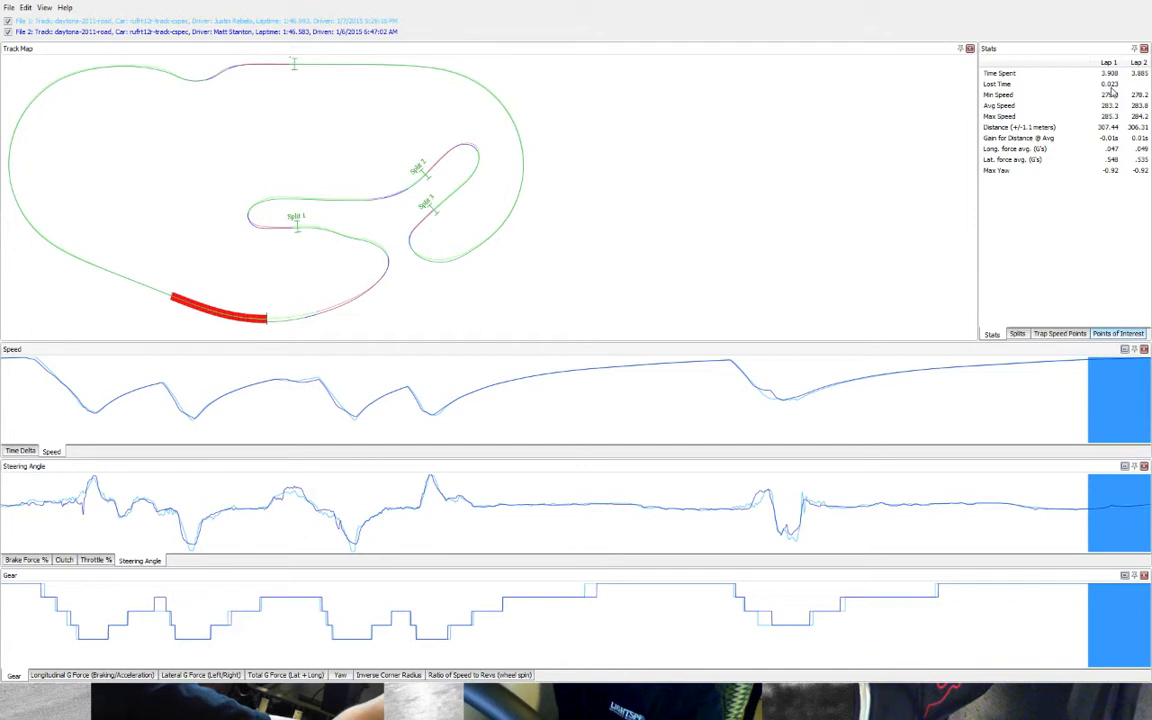
click(1090, 404)
drag(1088, 406, 1151, 424)
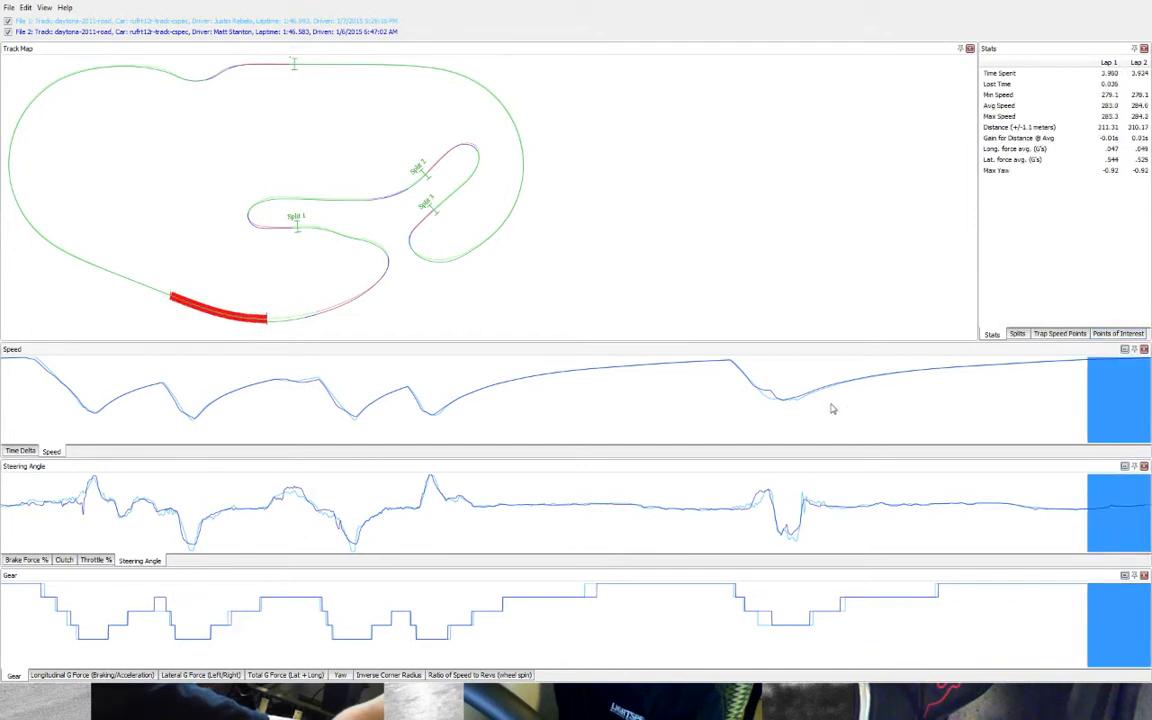
- Measure the time lost through the whole chicane on the Speed graph, and over the short section where the speed traces diverge
drag(736, 396, 813, 419)
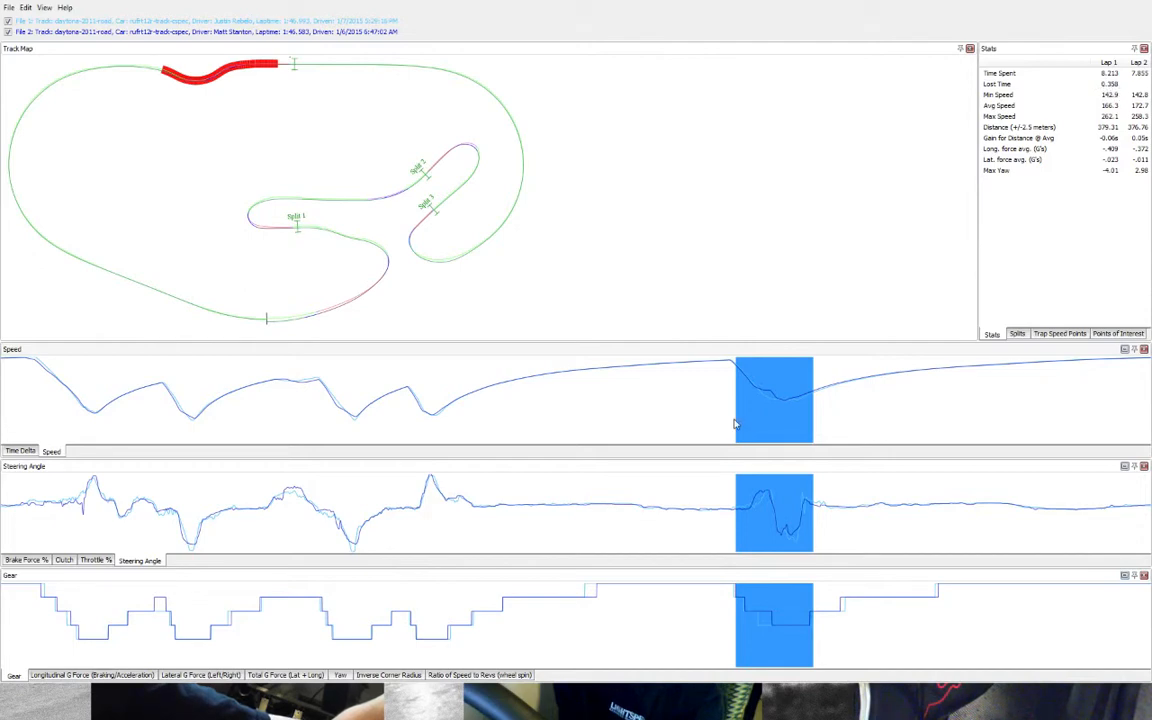
drag(733, 401, 825, 424)
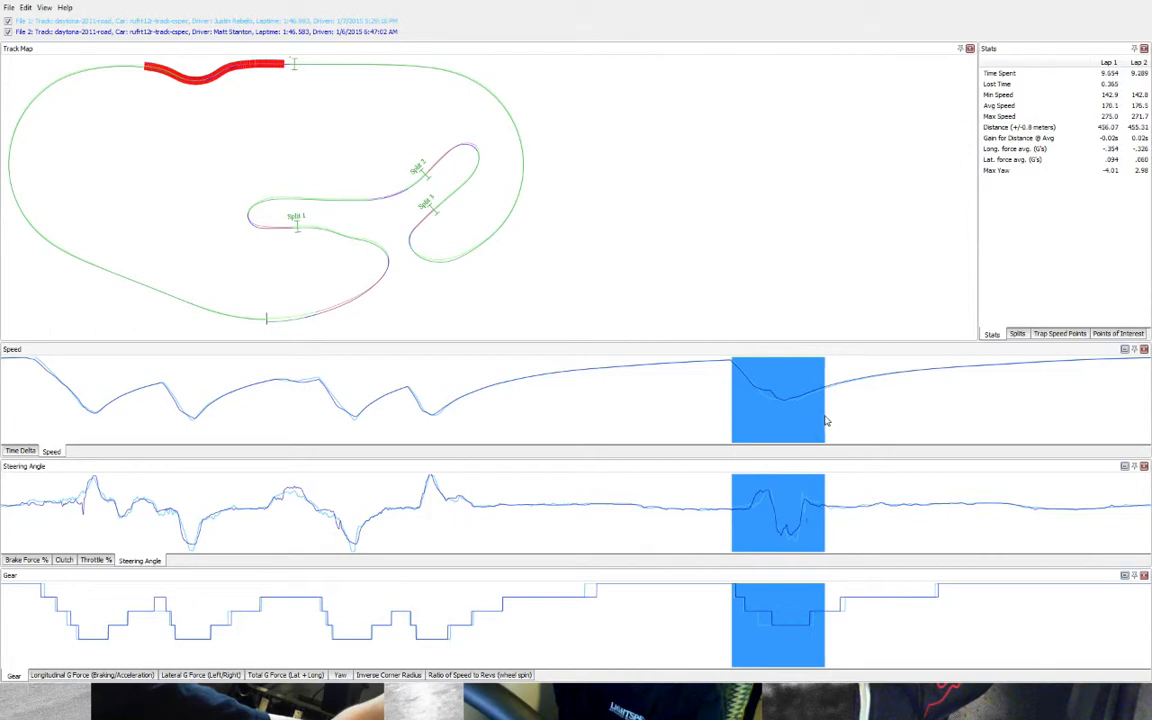
click(818, 419)
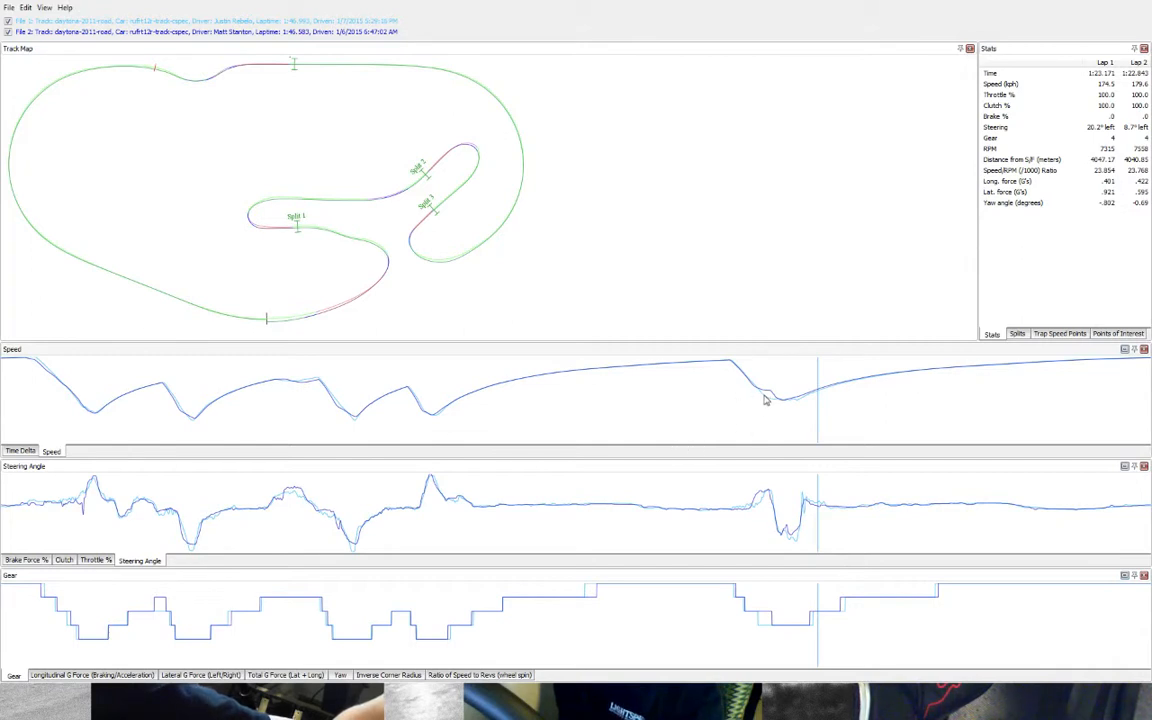
drag(762, 395, 777, 399)
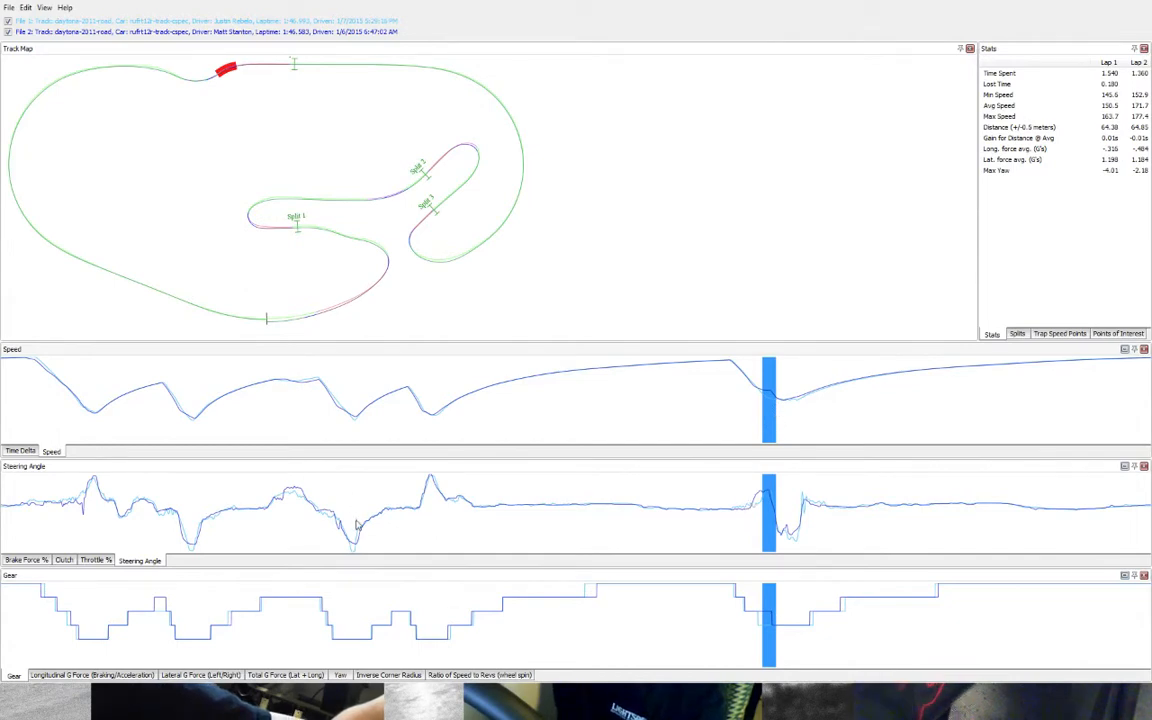
- Display the Brake Force % graph and compare braking into the last infield corner, after Split 3
click(389, 533)
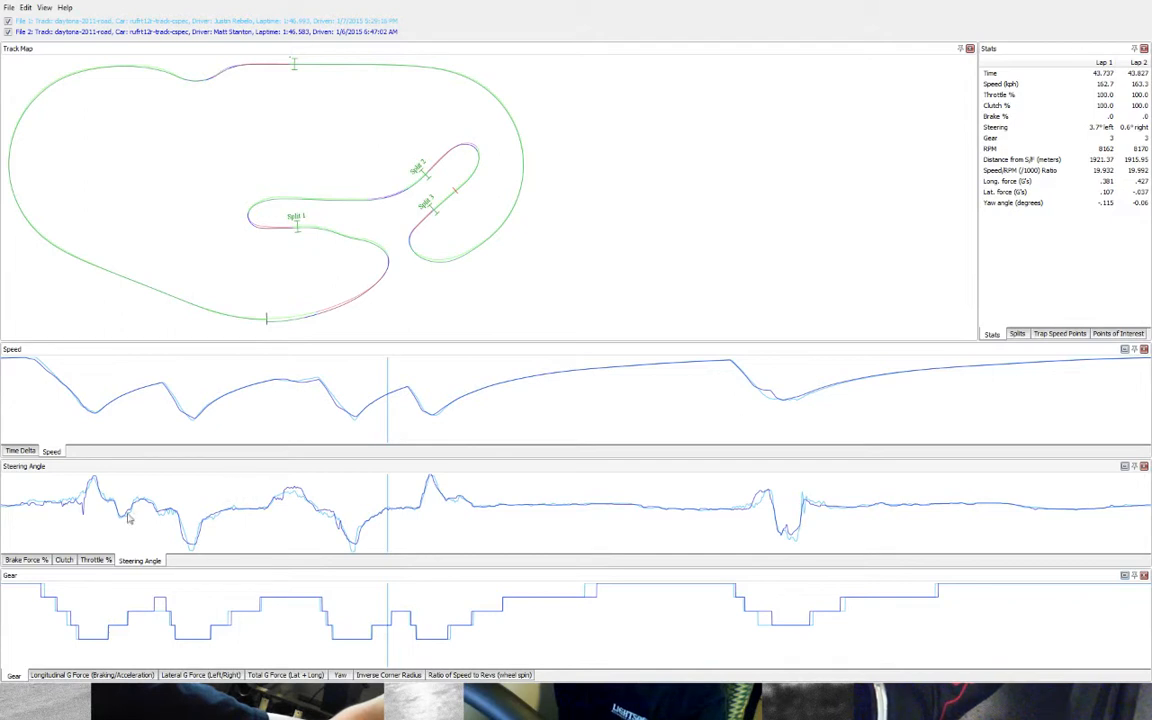
click(30, 562)
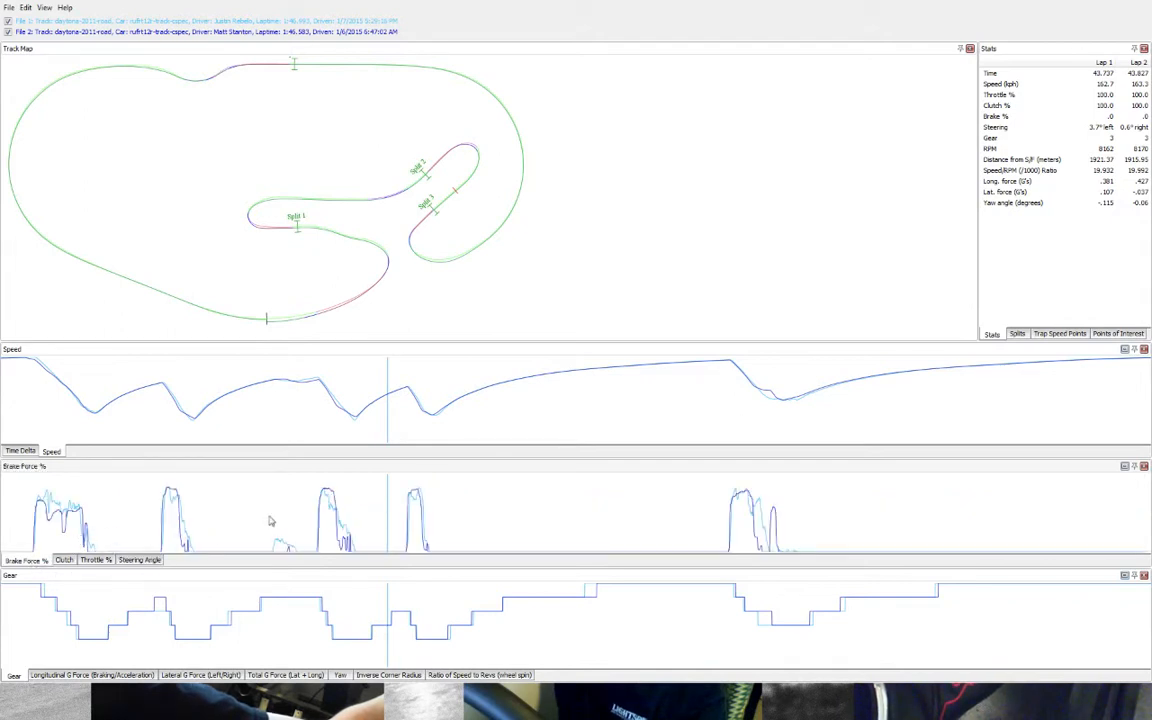
drag(403, 537, 428, 545)
click(427, 545)
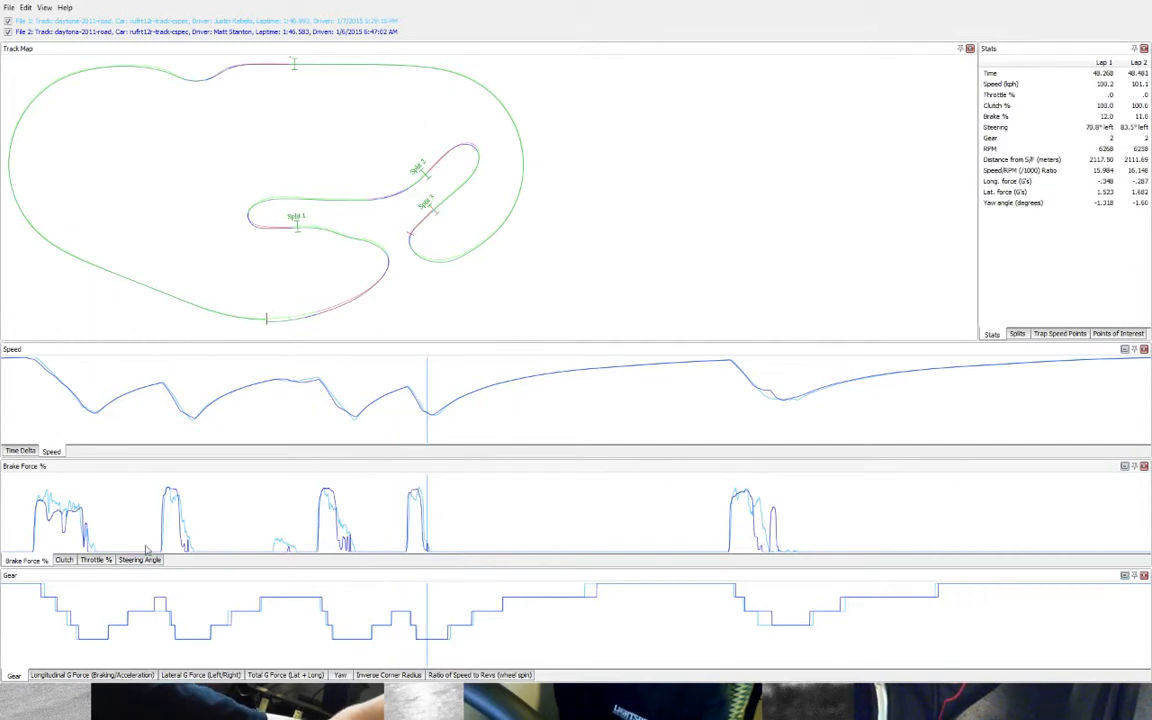
- Display the Throttle % graph, measure the exits of the three infield hairpins, and inspect the throttle lift in the kink before Split 2
click(96, 560)
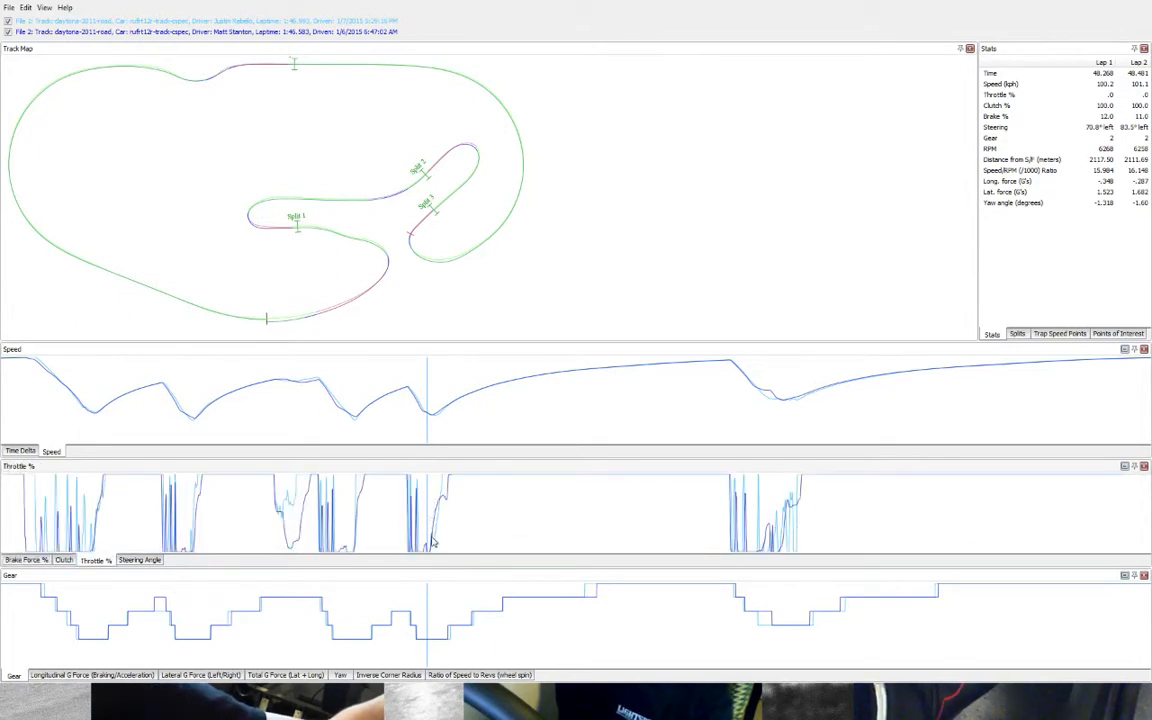
drag(431, 540, 450, 543)
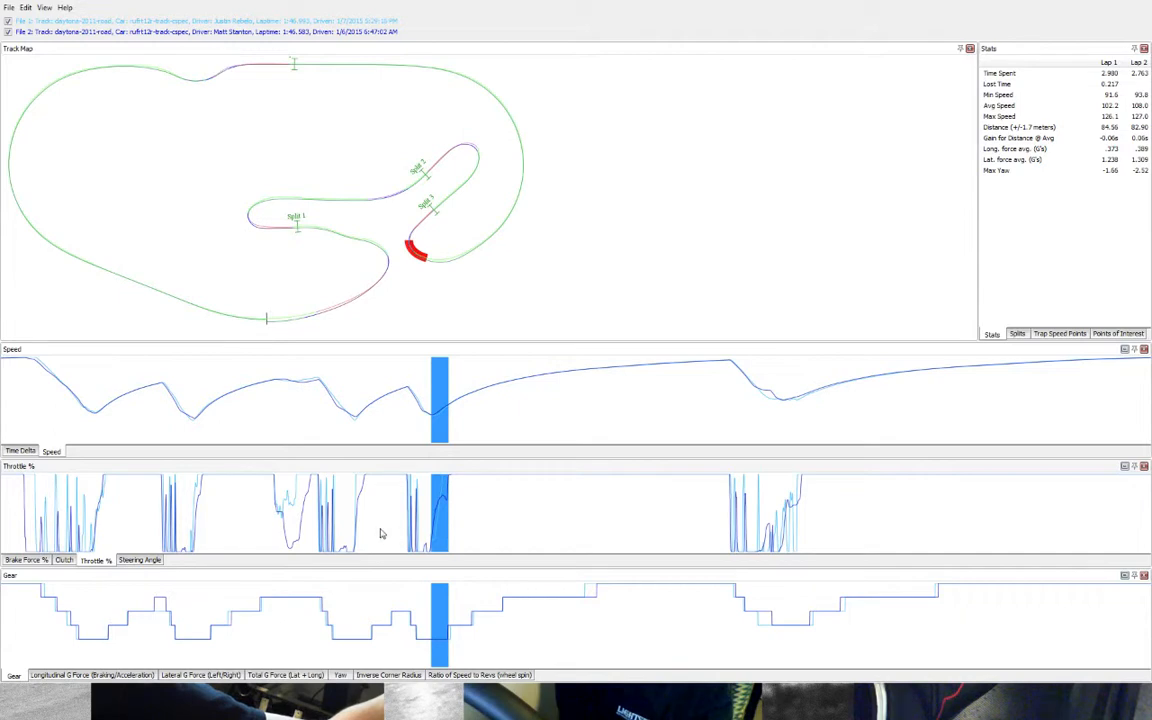
drag(350, 541, 367, 561)
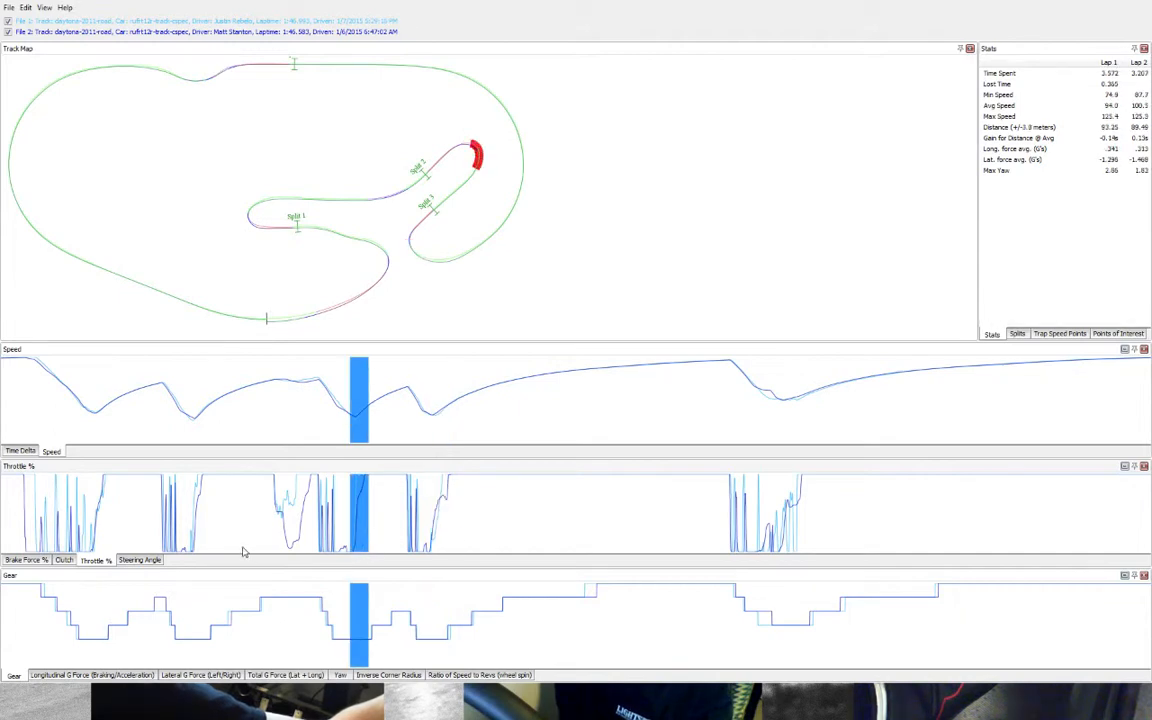
drag(189, 544, 205, 541)
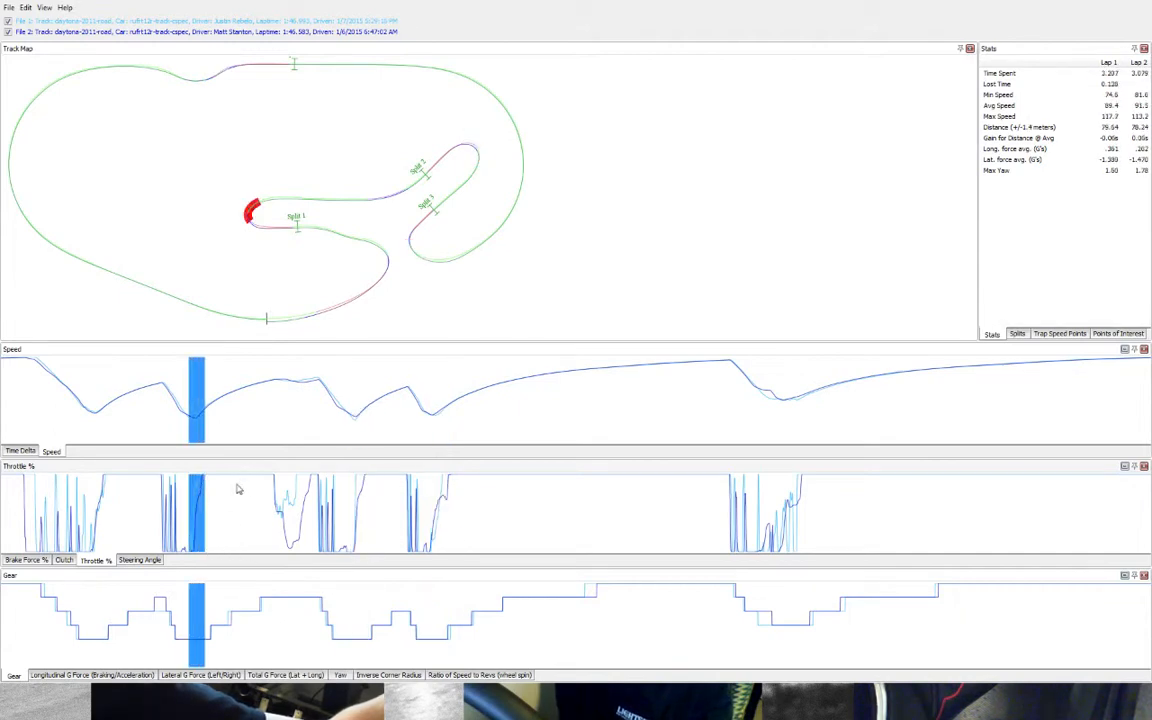
click(288, 527)
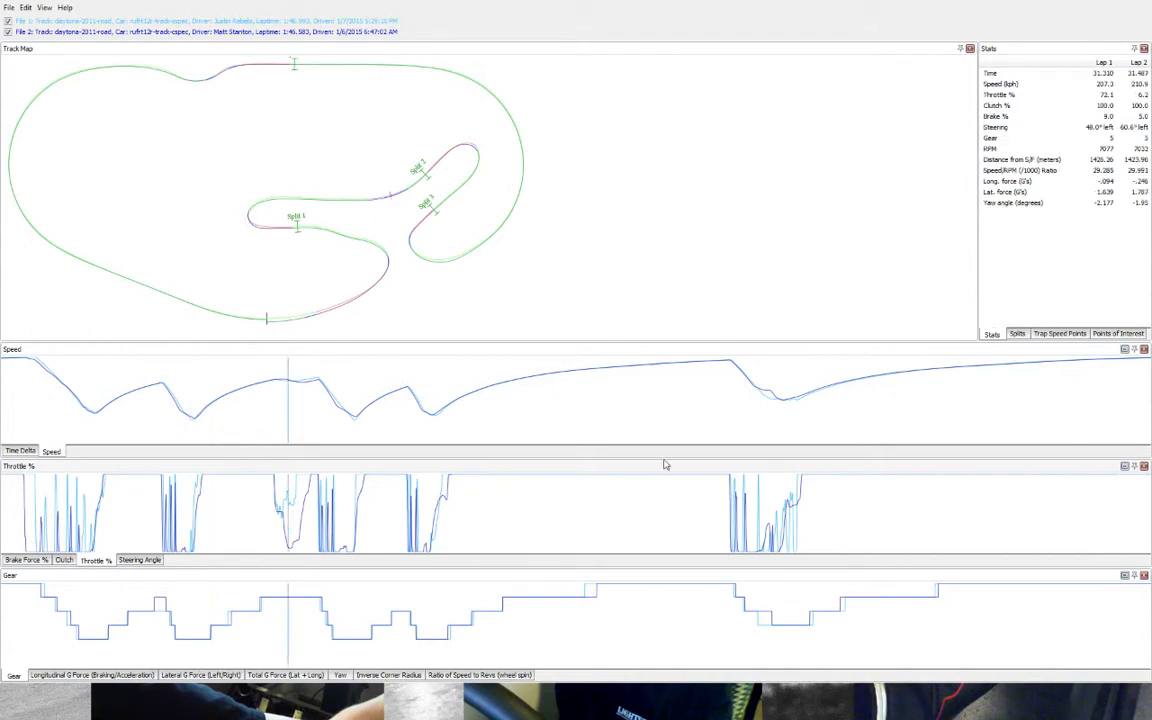
- Compare throttle application through and out of the chicane, and inspect a point just before the start/finish line on the track map
drag(774, 540, 809, 545)
click(783, 546)
click(806, 545)
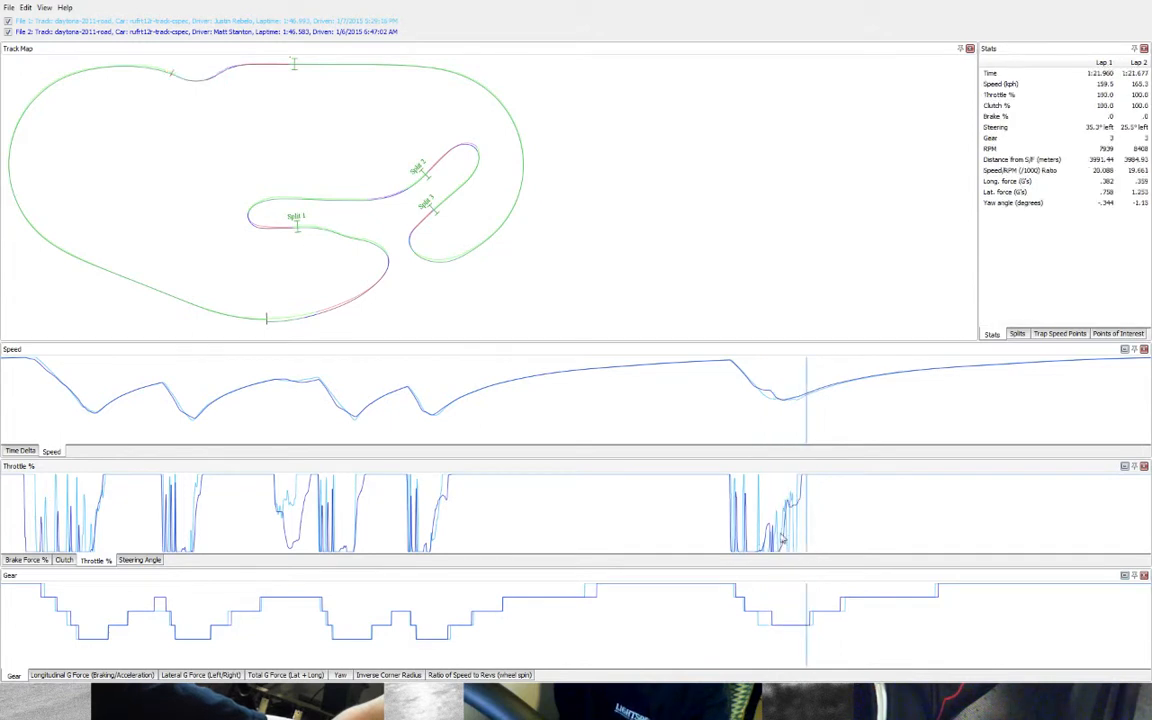
drag(735, 535, 810, 540)
click(812, 415)
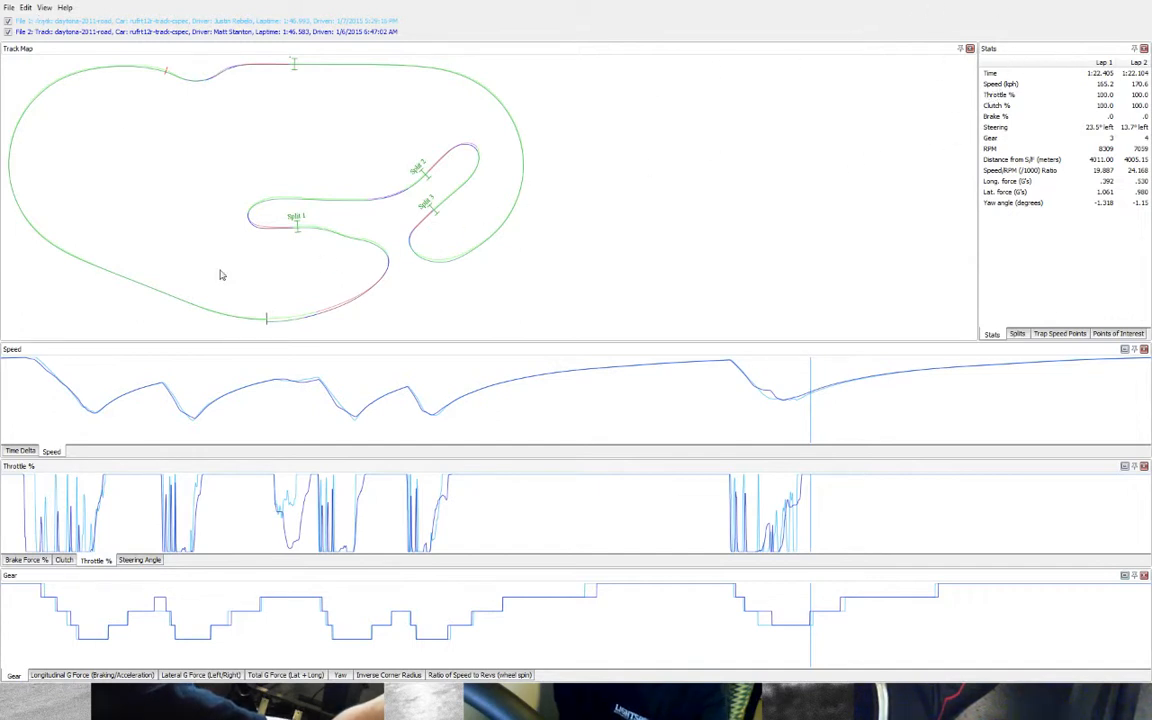
click(249, 322)
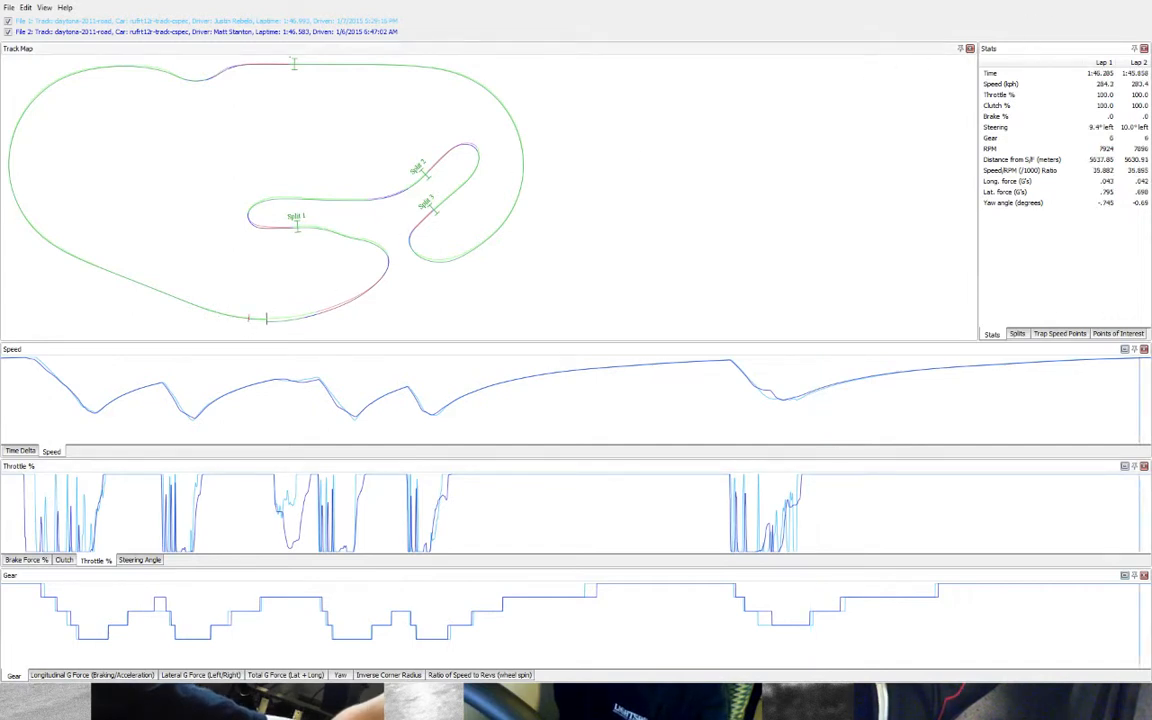
right_click(994, 2)
click(1036, 20)
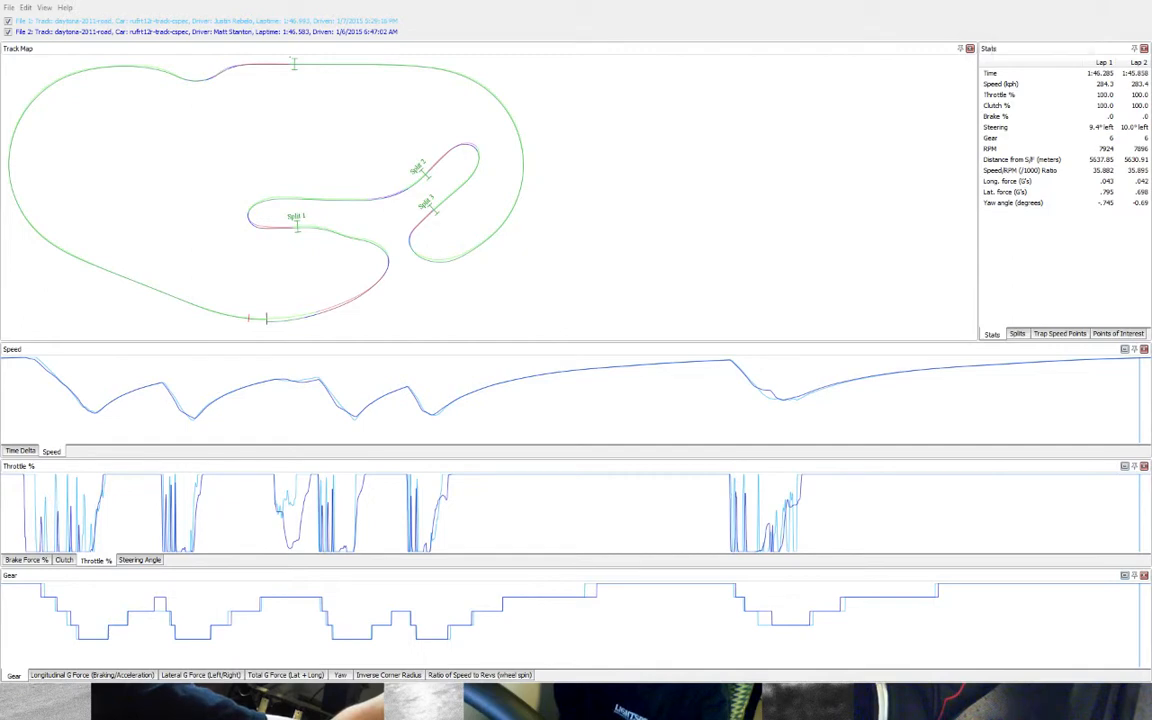
right_click(994, 2)
click(1037, 16)
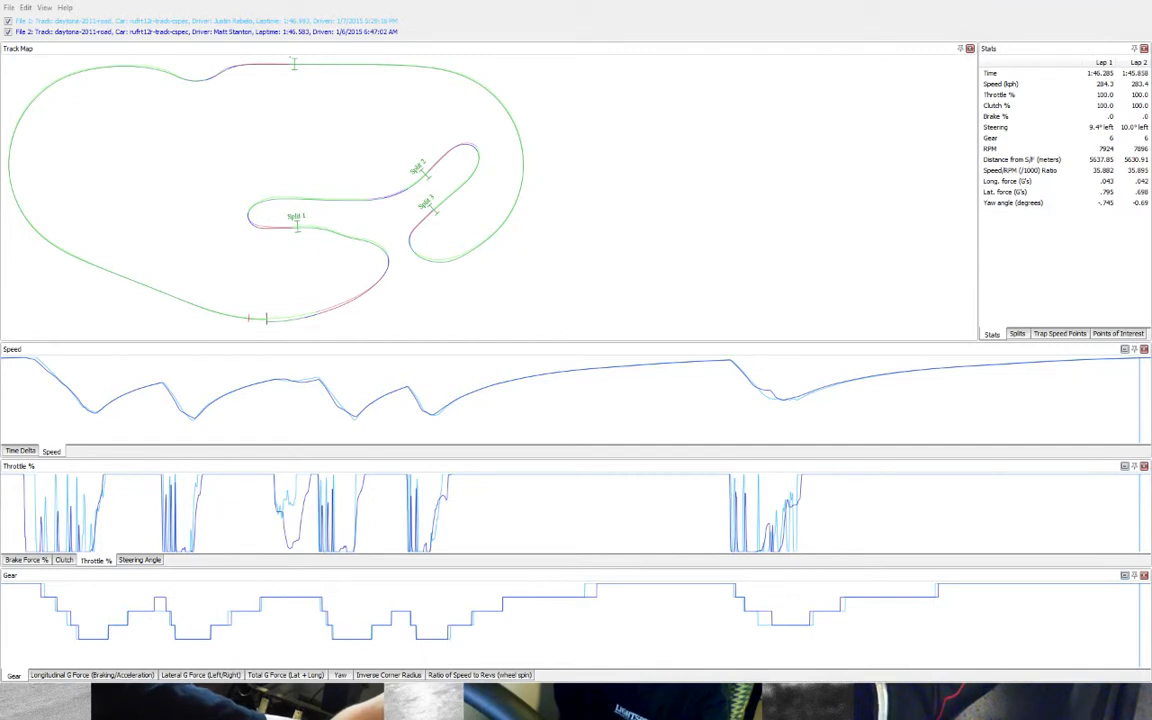